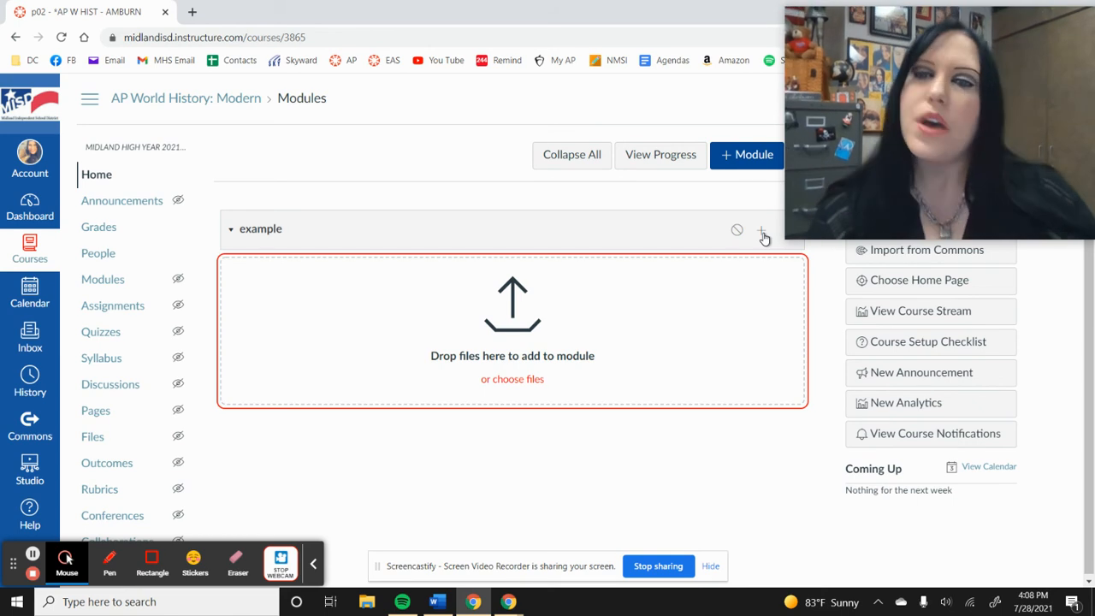
# - Start adding an item to the example module and view the available item types
pyautogui.click(764, 236)
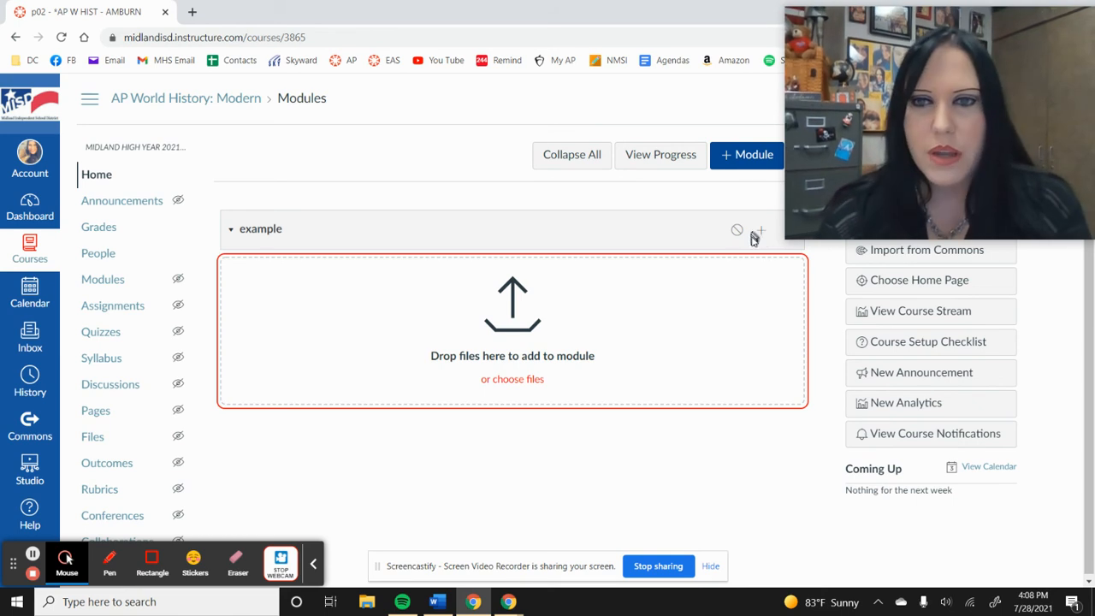
pyautogui.click(763, 235)
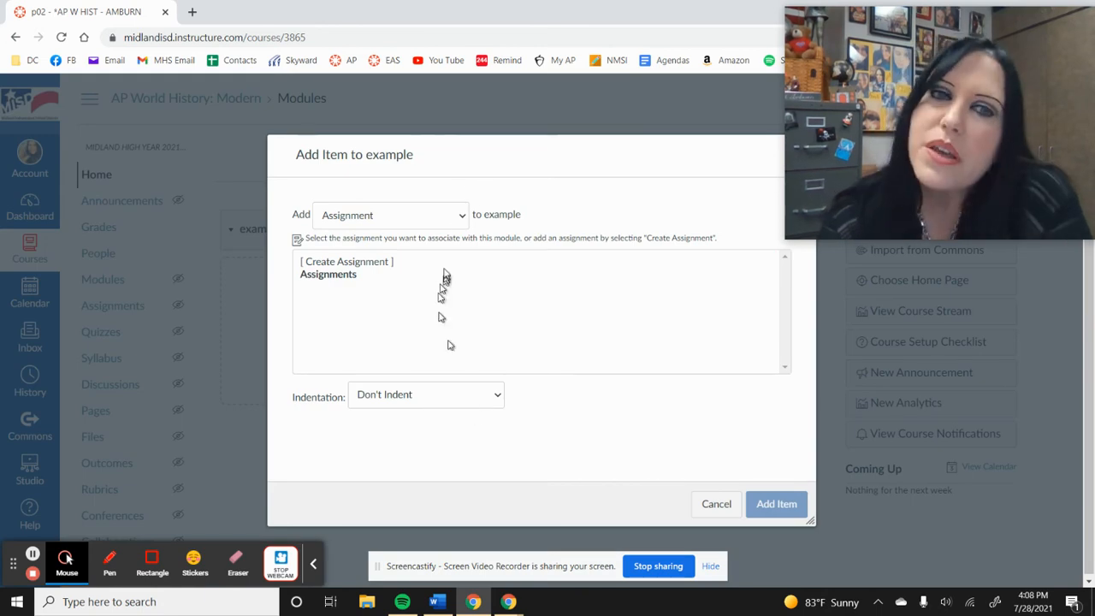
pyautogui.click(463, 215)
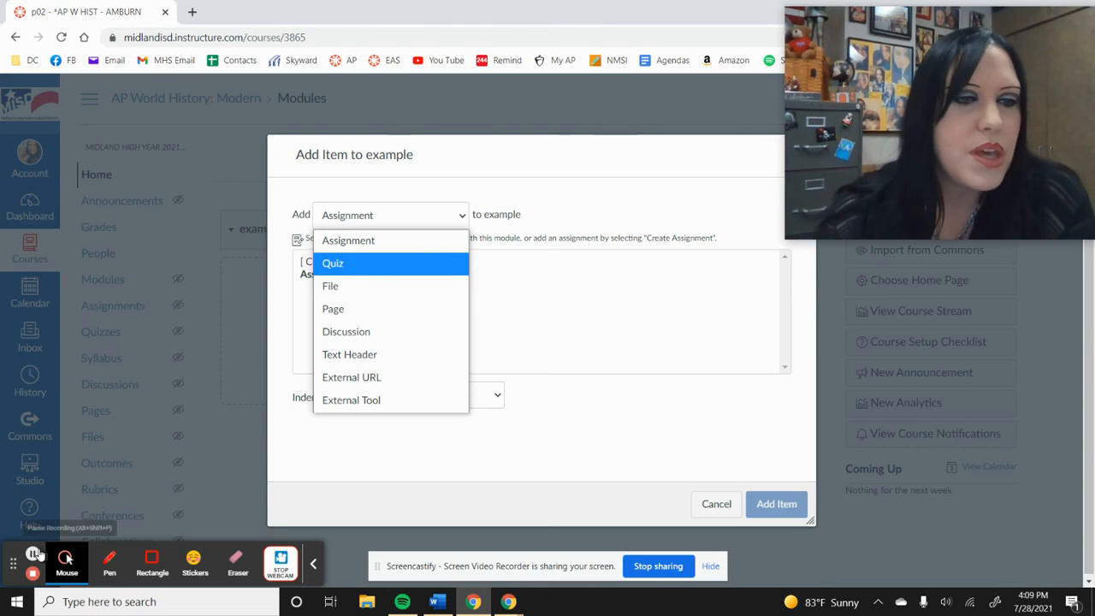
pyautogui.click(32, 554)
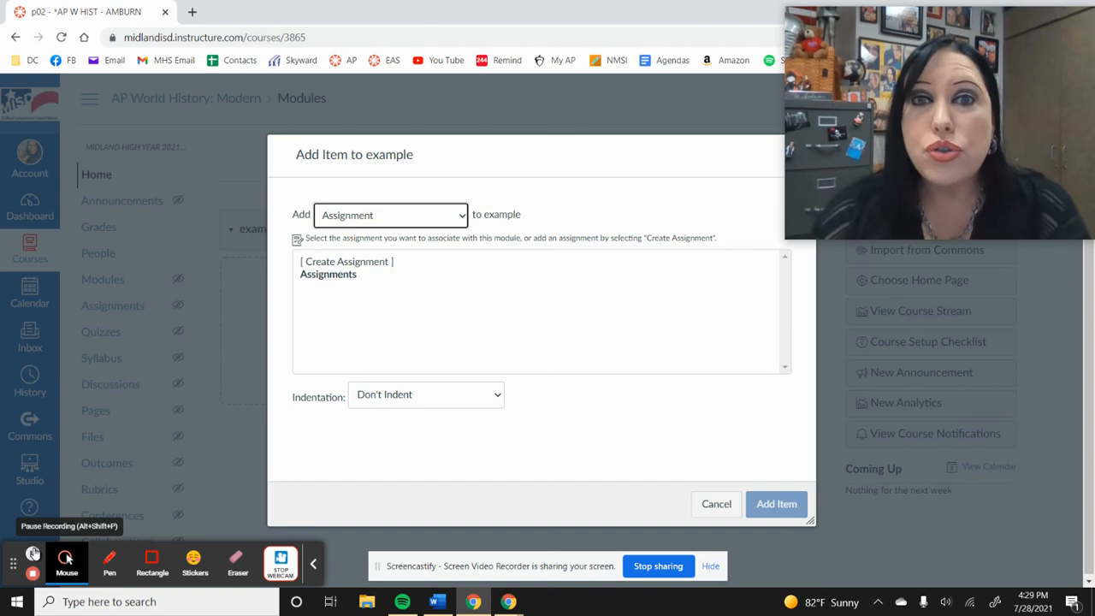
pyautogui.click(461, 219)
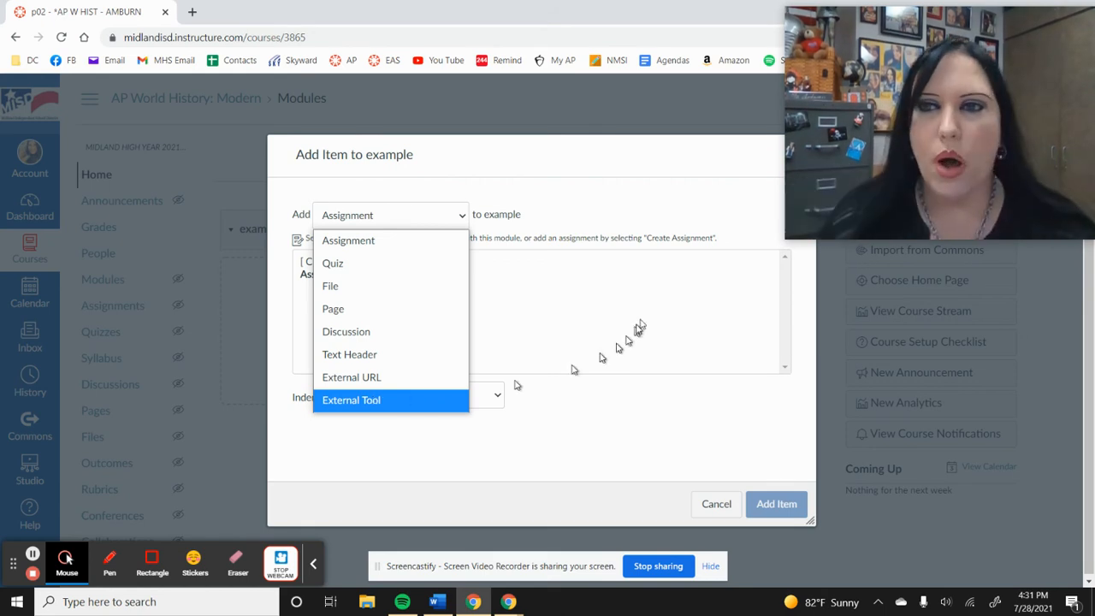
pyautogui.moveTo(956, 27)
pyautogui.mouseDown()
pyautogui.moveTo(949, 91)
pyautogui.moveTo(954, 8)
pyautogui.mouseUp()
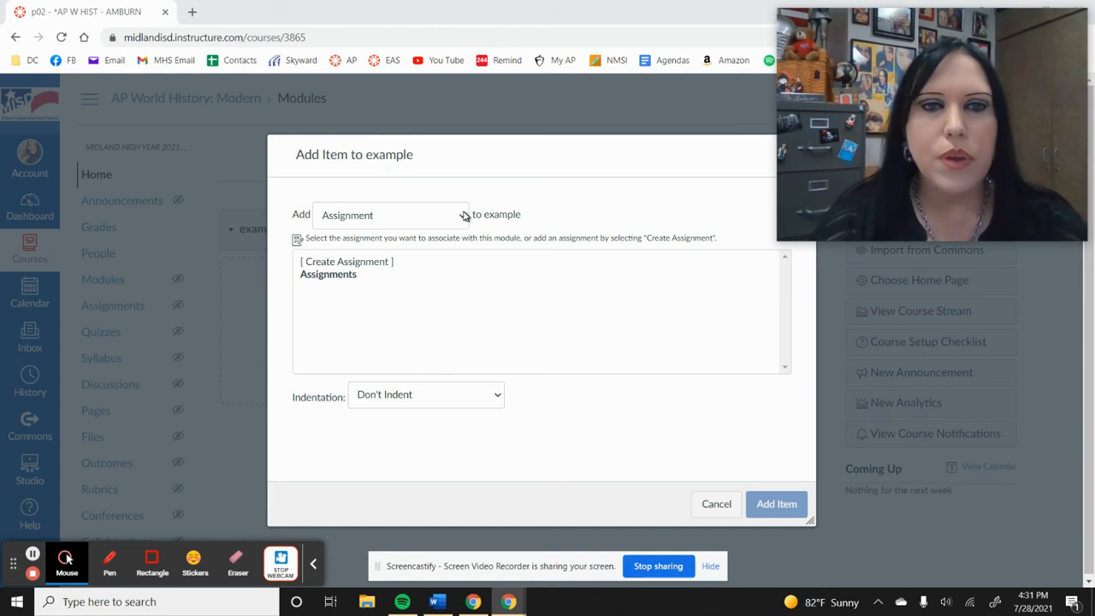
# - Try the Quiz and Page item types, and set the type back to Assignment
pyautogui.click(464, 216)
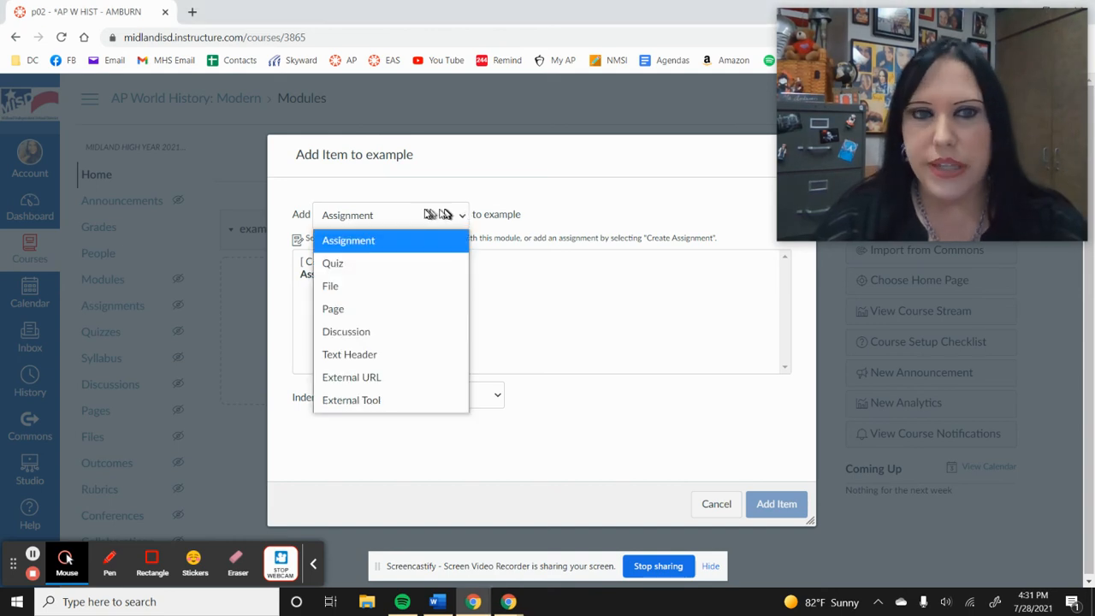
pyautogui.click(380, 262)
pyautogui.click(465, 215)
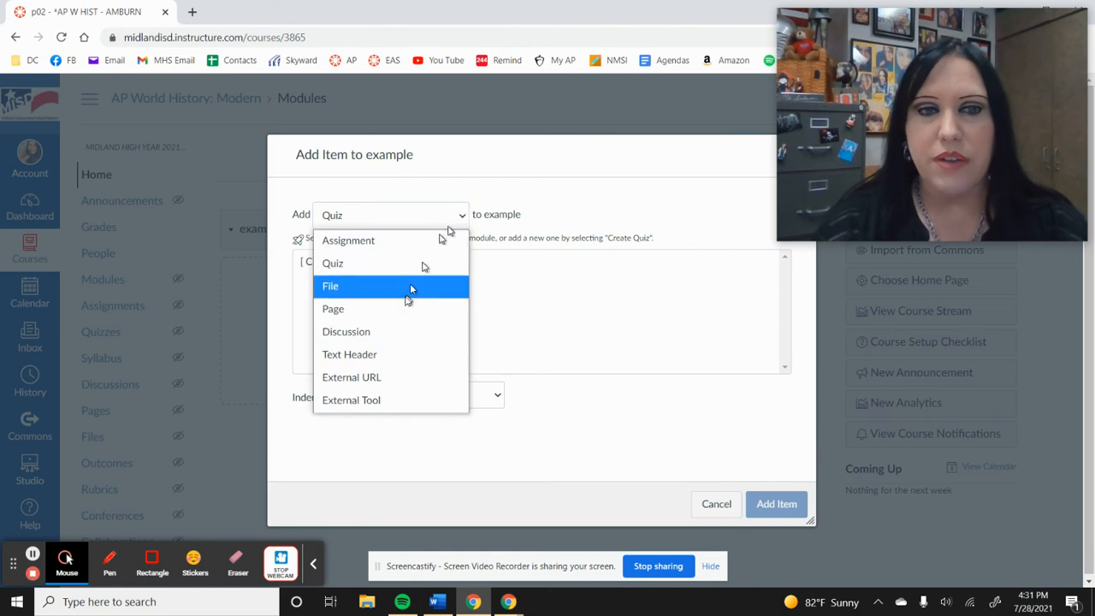
pyautogui.click(402, 311)
pyautogui.click(449, 216)
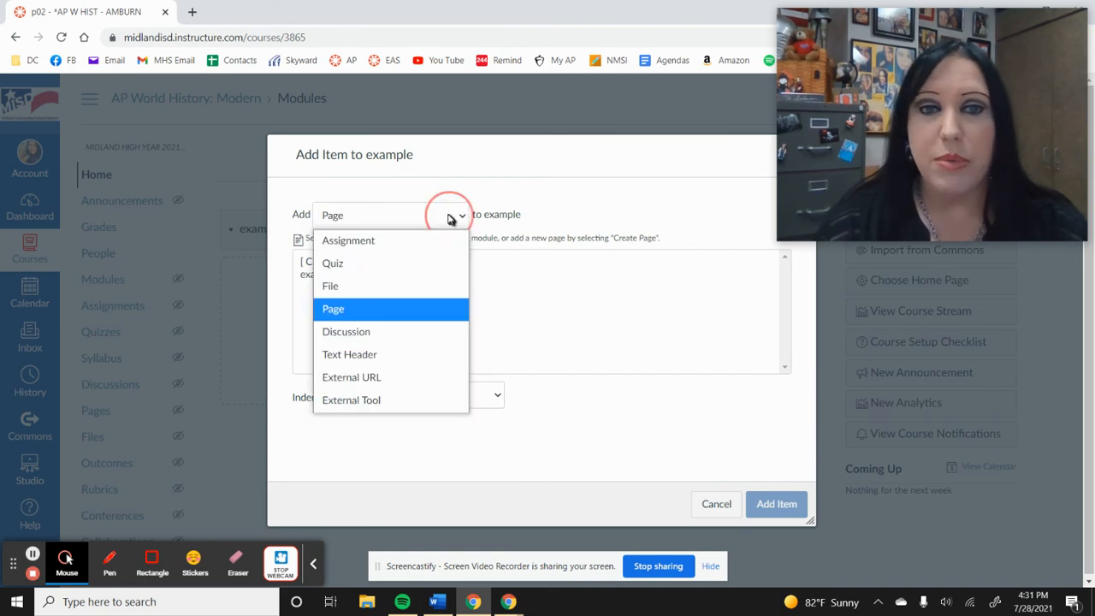
pyautogui.click(390, 236)
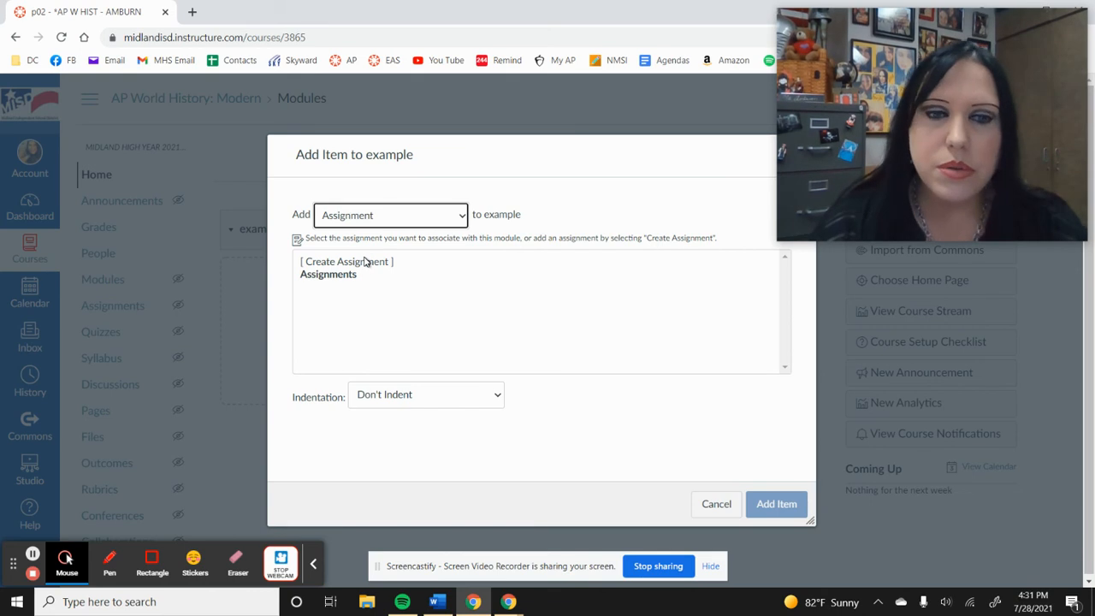
# - Create a new assignment named "Example 1" and add it to the example module
pyautogui.click(366, 261)
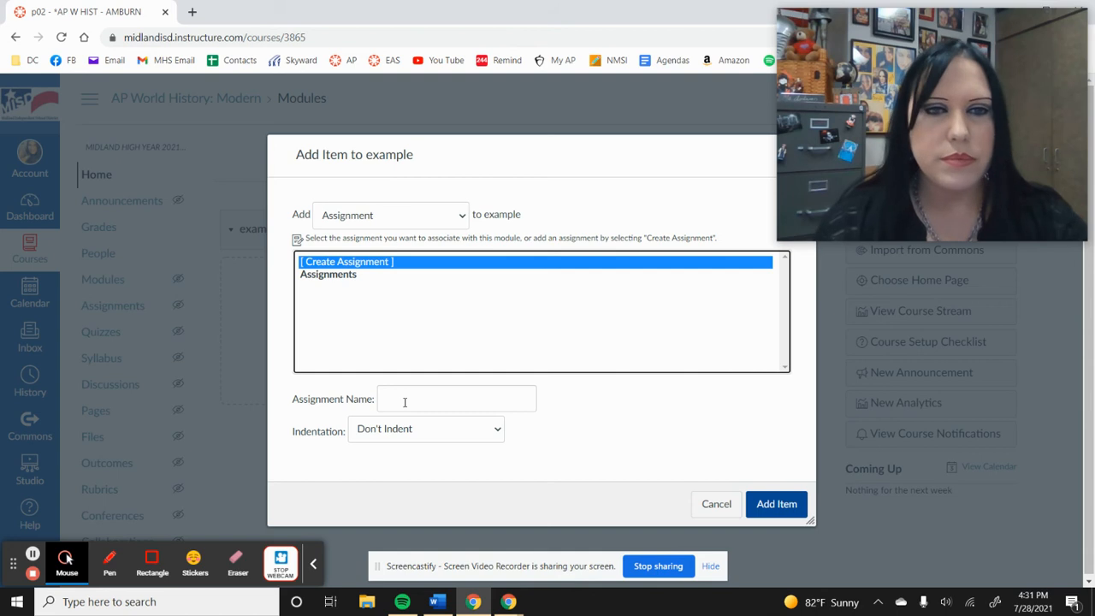
pyautogui.click(385, 399)
pyautogui.write('Example 1')
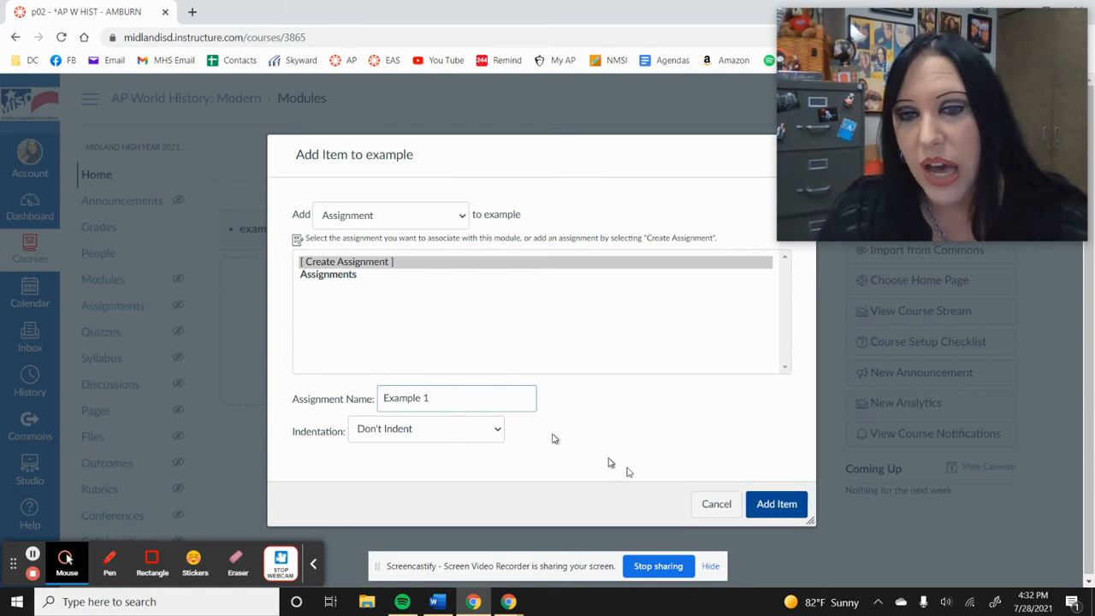
pyautogui.click(779, 509)
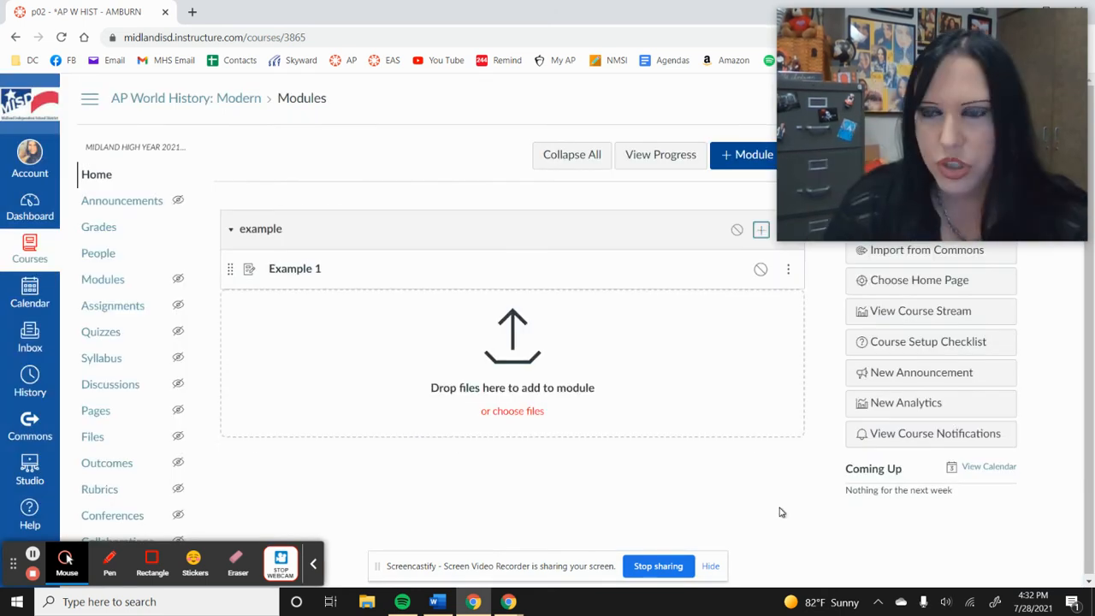
# - Open the Example 1 assignment from the module for editing
pyautogui.click(305, 270)
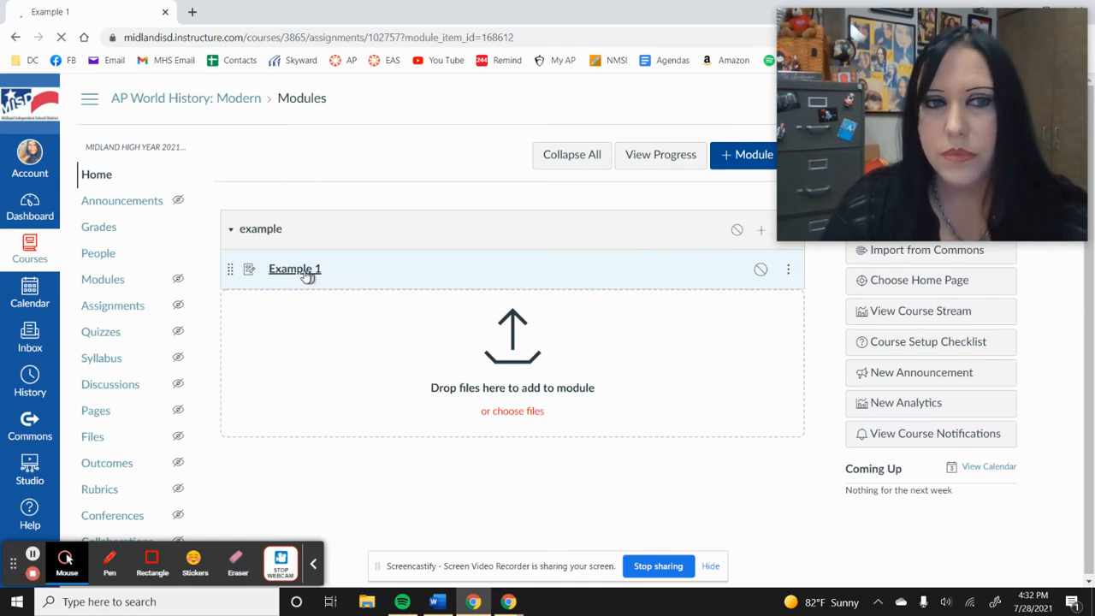
pyautogui.moveTo(909, 77); pyautogui.dragTo(884, 387)
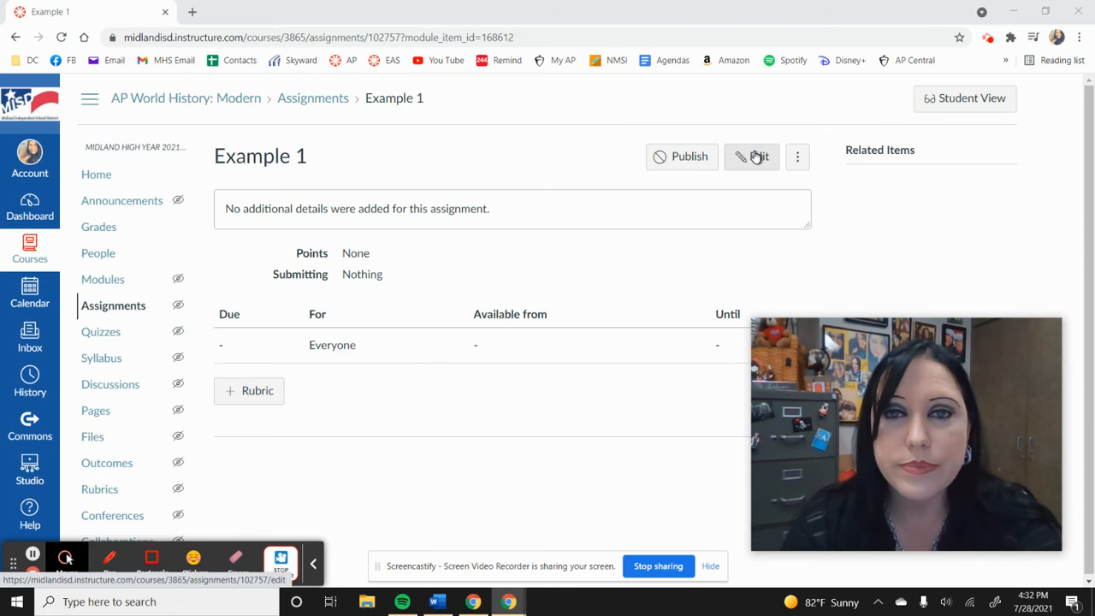
pyautogui.click(756, 156)
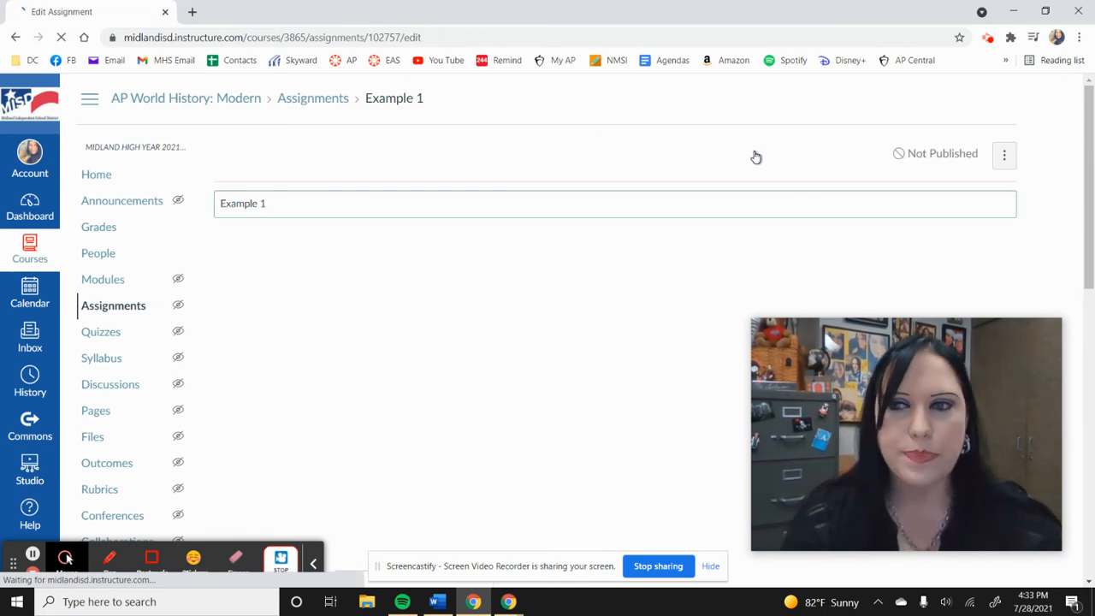
# - Enter a sample question in the assignment's description and replace it with the text "instructions"
pyautogui.scroll(-2, 1093, 144)
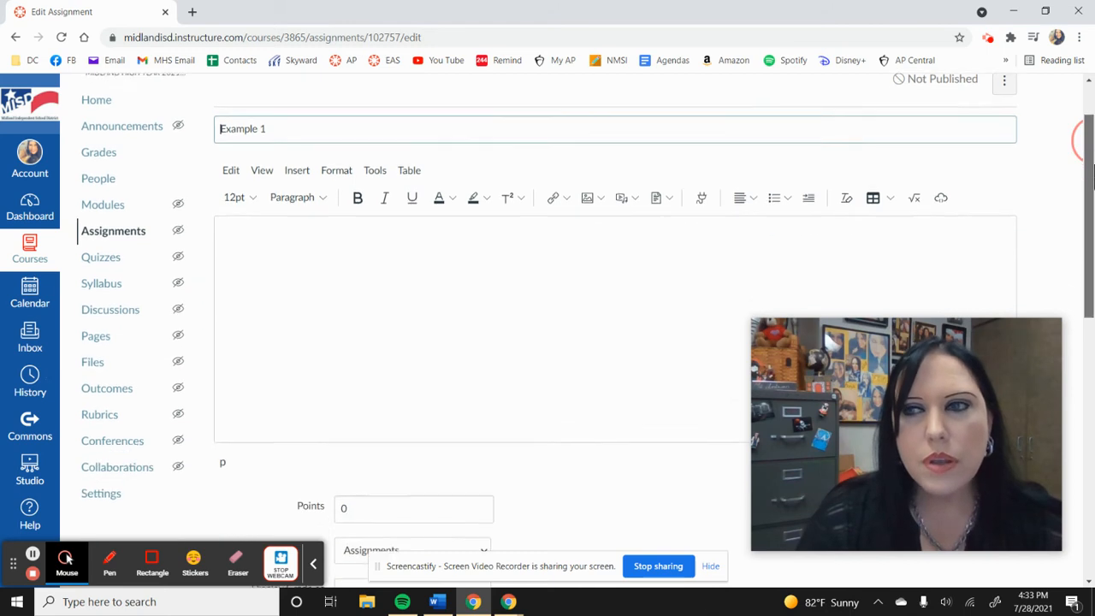
pyautogui.click(568, 191)
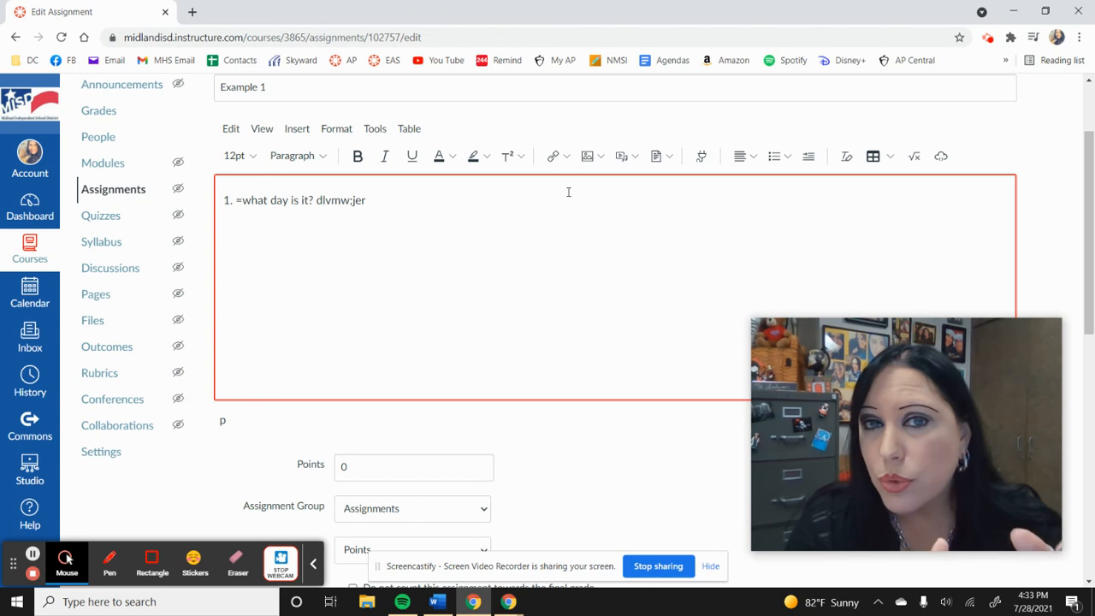
pyautogui.moveTo(369, 202); pyautogui.dragTo(200, 206)
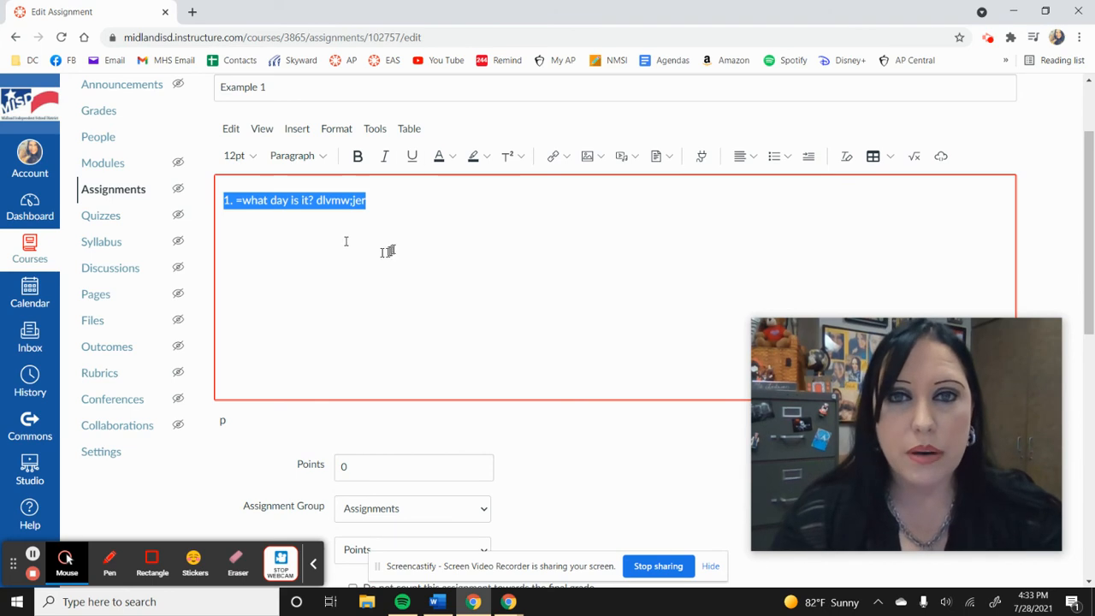
pyautogui.write('in')
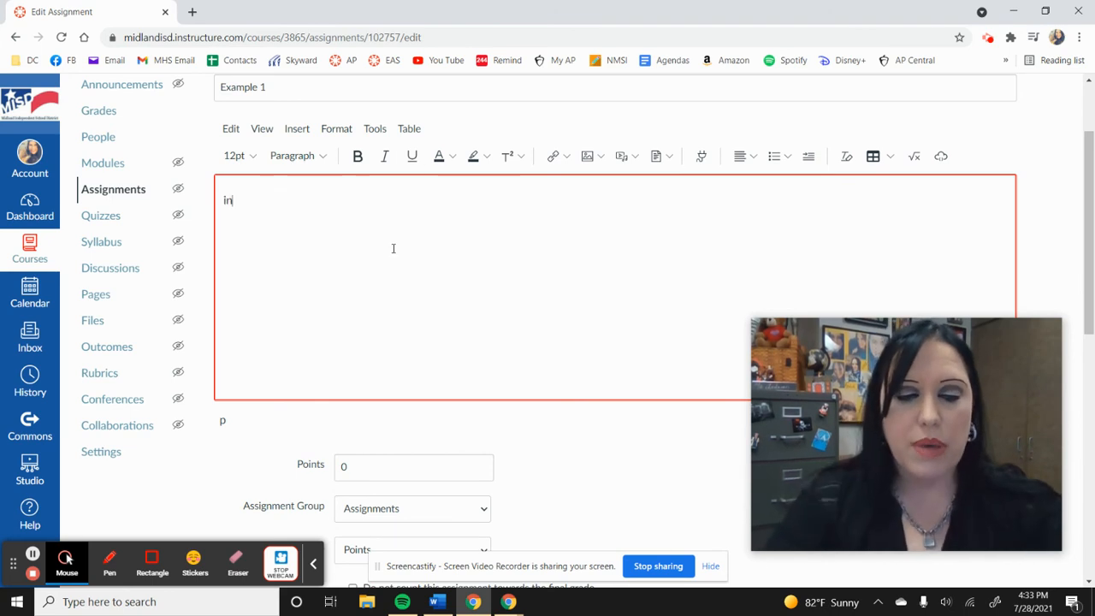
pyautogui.write('structions')
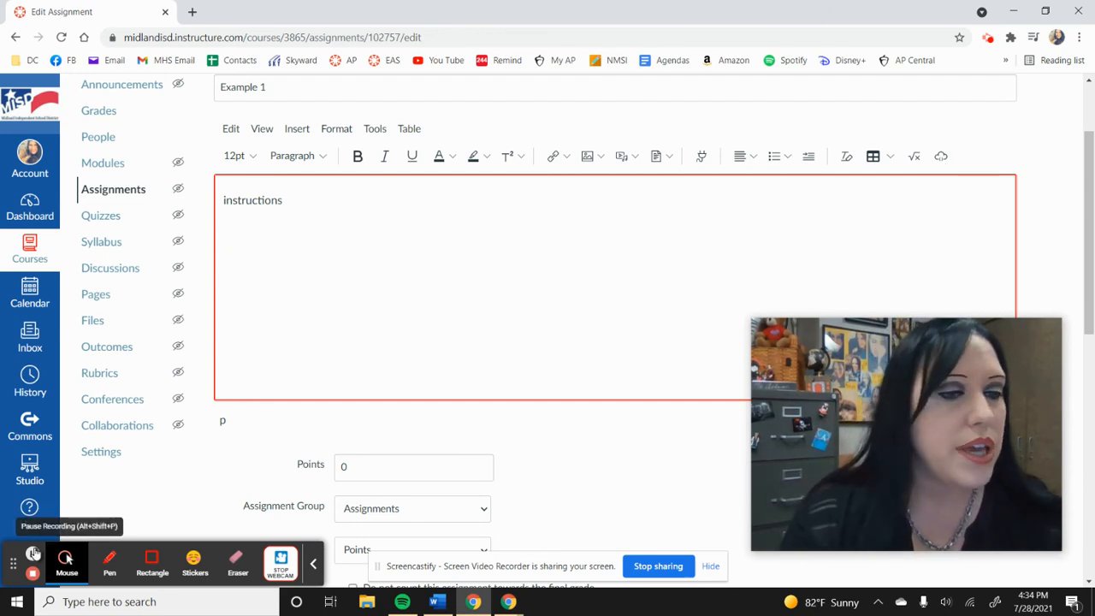
pyautogui.click(33, 555)
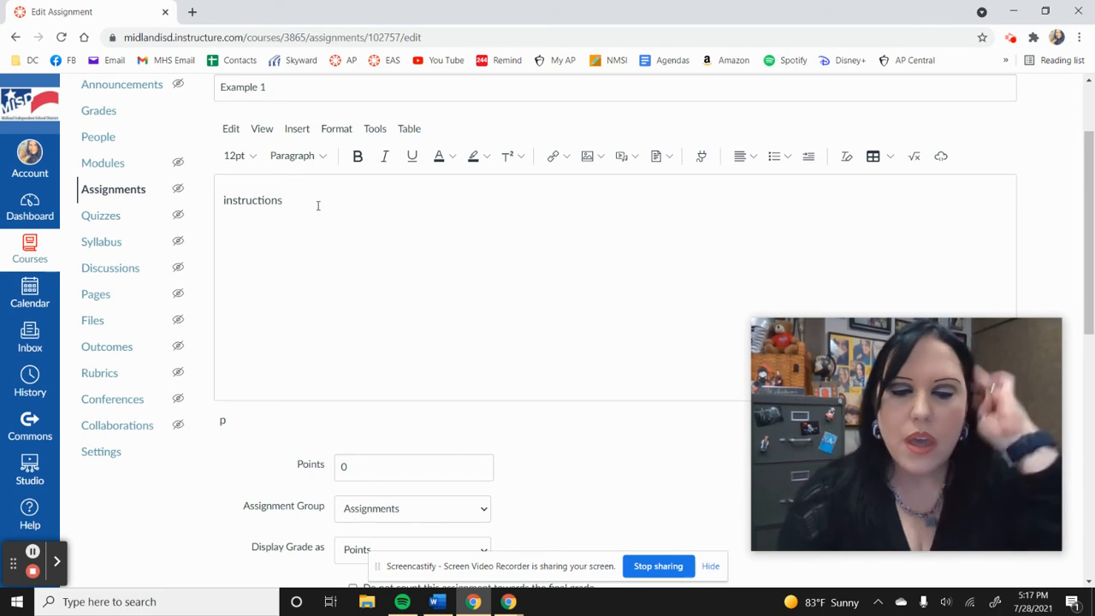
# - Start a document upload from the computer for the assignment's description, below the instructions text
pyautogui.click(318, 206)
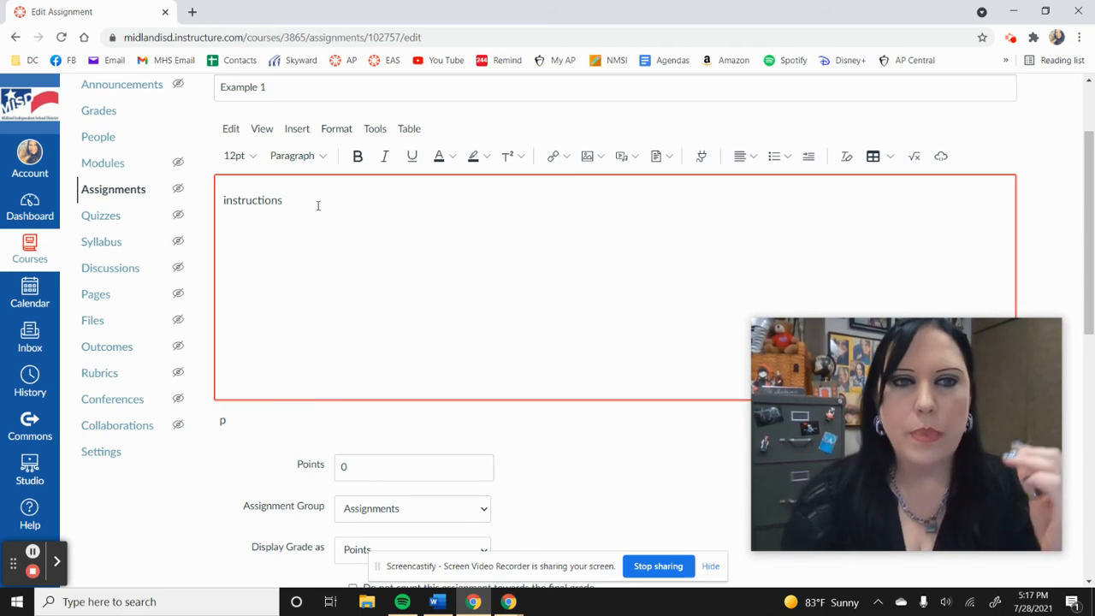
pyautogui.click(671, 156)
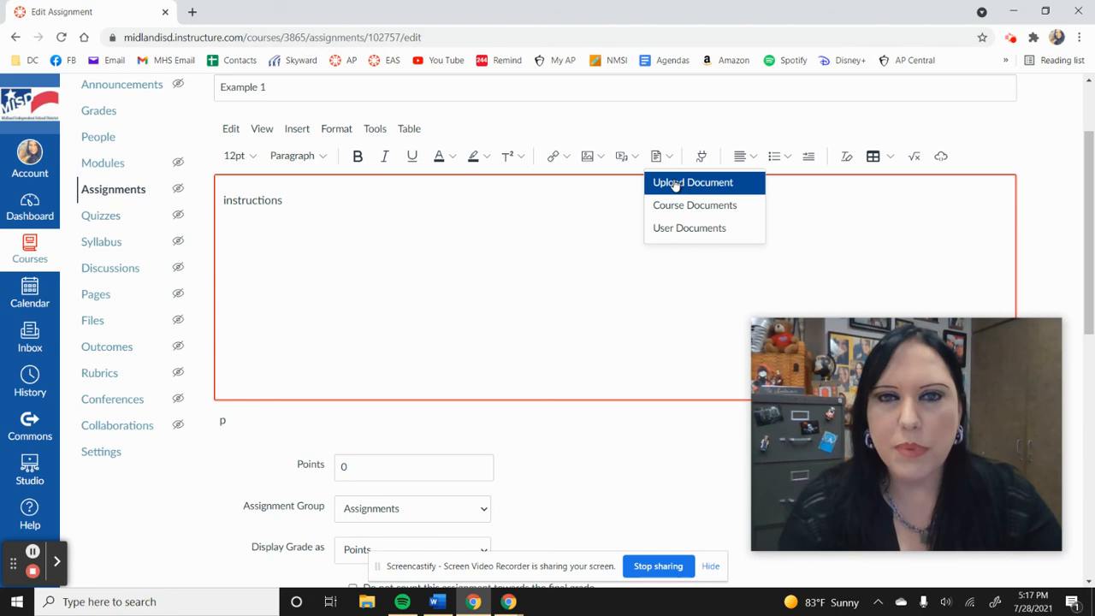
pyautogui.click(675, 183)
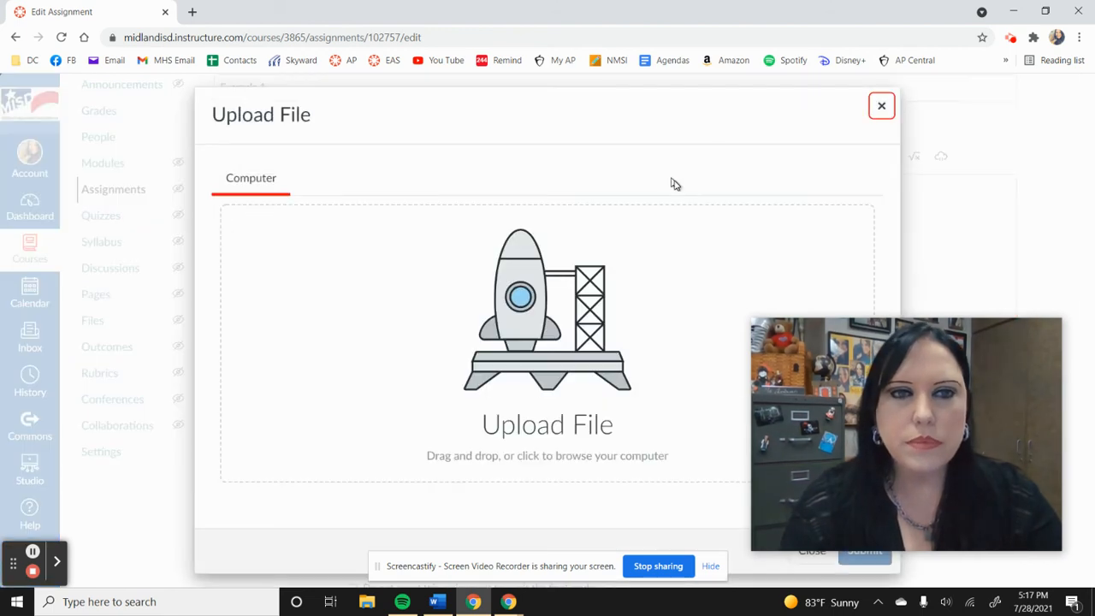
pyautogui.click(584, 405)
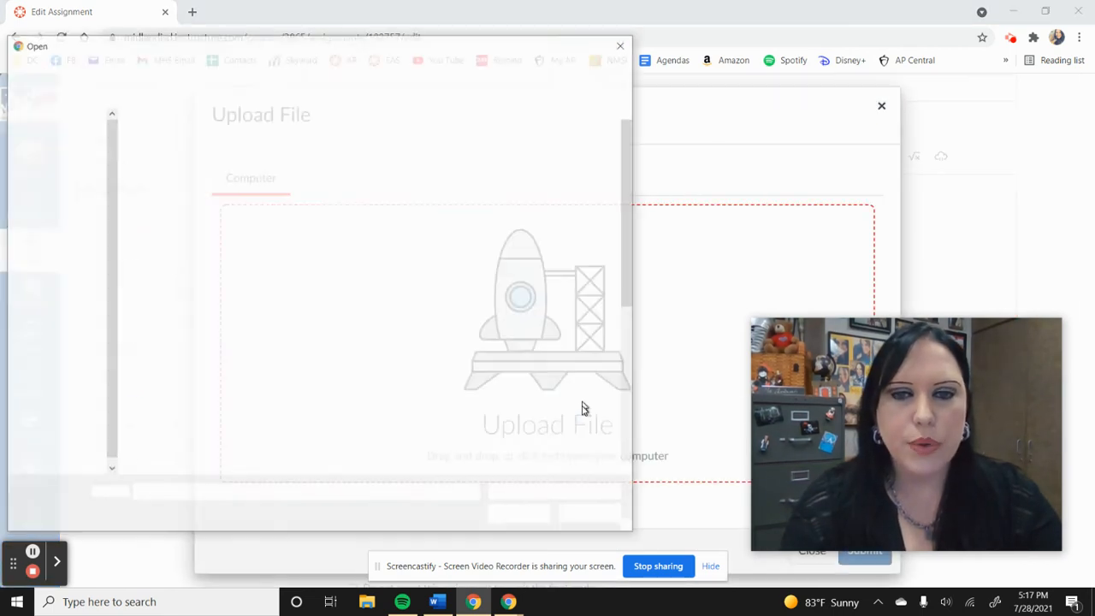
# - Insert "2 - Canvas Vocab - Medieval Asia.docx" from Desktop, SCHOOL, 1 AP, 1 AP UNITS, 2 Medieval Asia 1200 - 1450, 2 Canvas
pyautogui.click(59, 146)
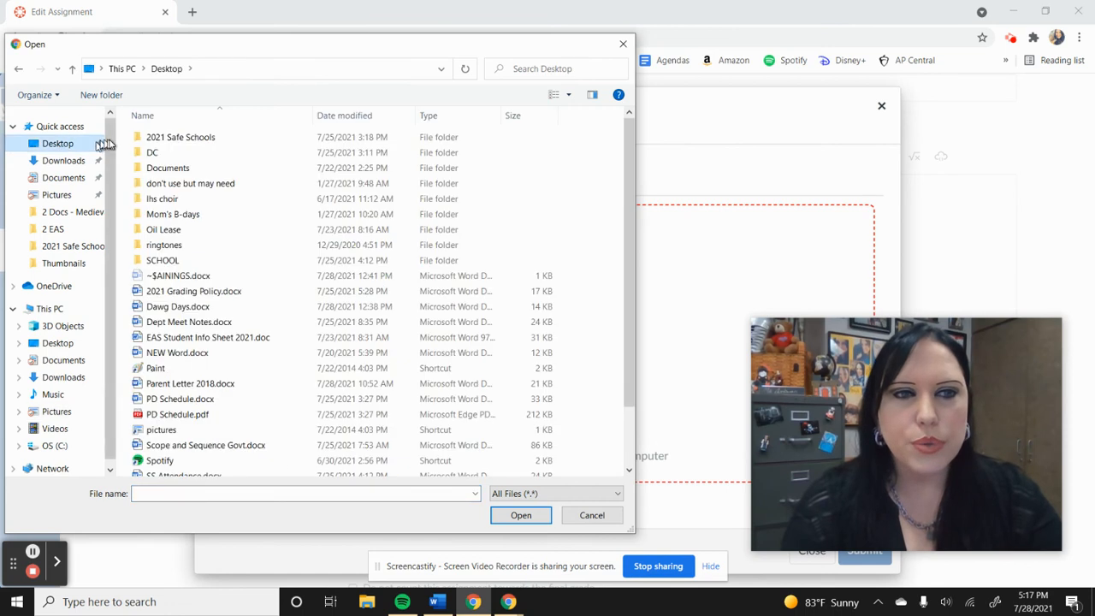
pyautogui.doubleClick(175, 260)
pyautogui.doubleClick(169, 137)
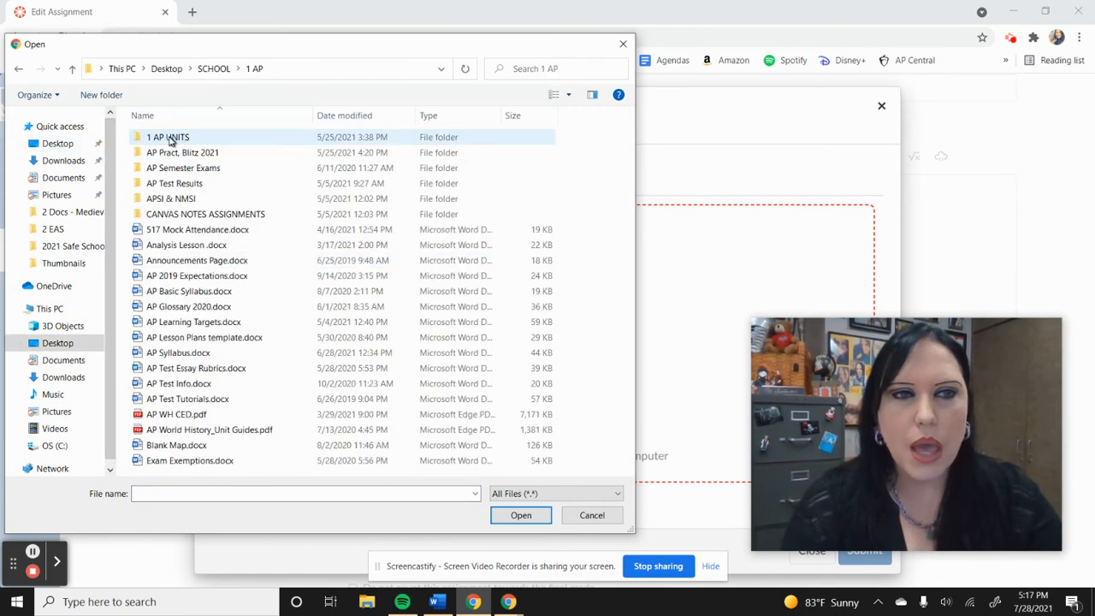
pyautogui.doubleClick(172, 139)
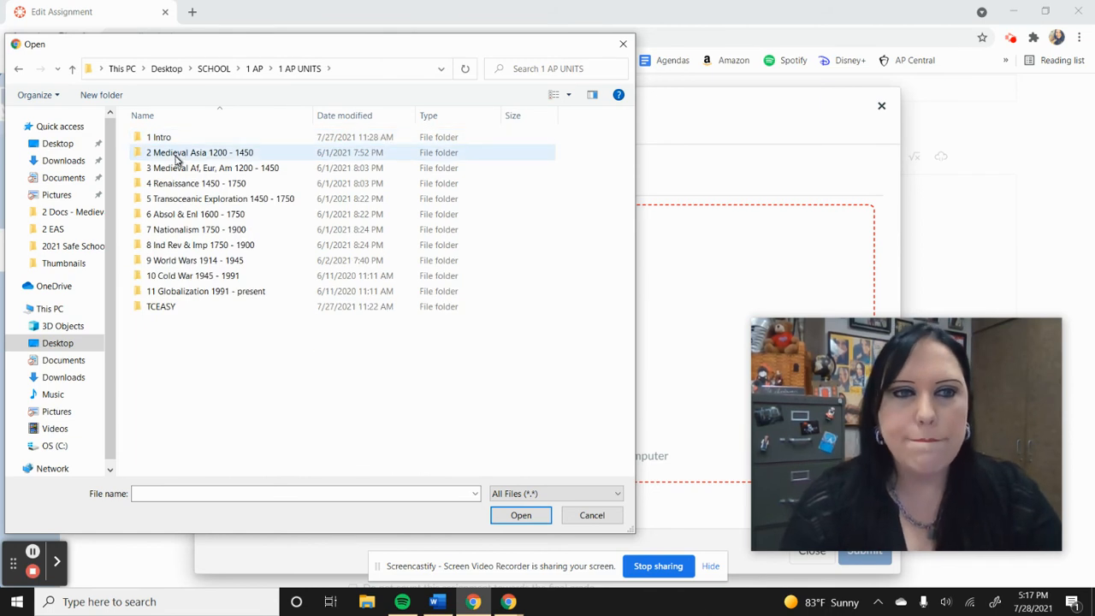
pyautogui.click(177, 154)
pyautogui.doubleClick(180, 159)
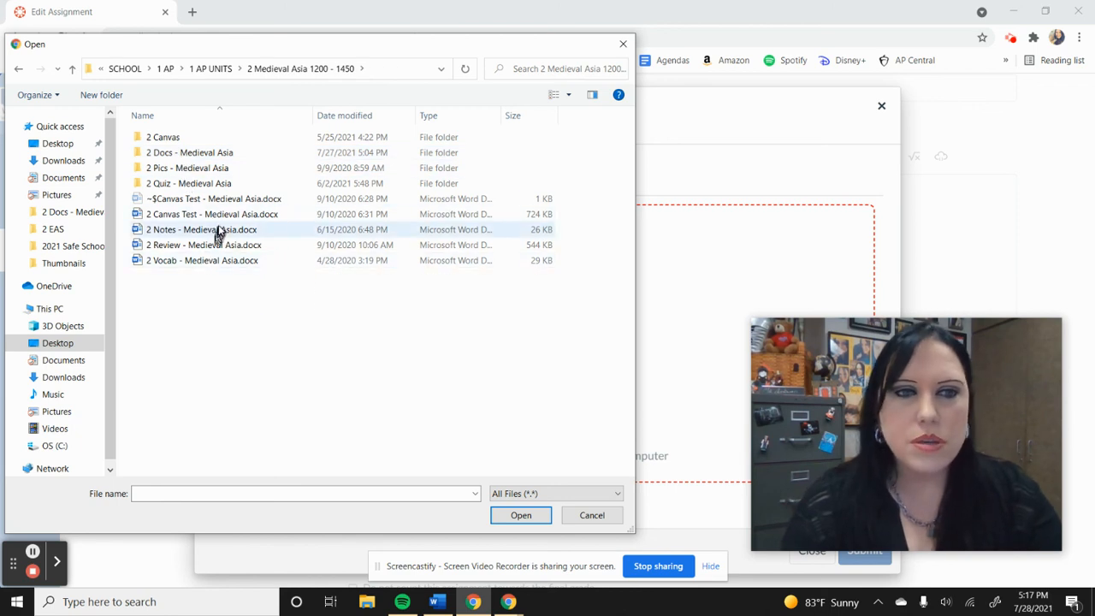
pyautogui.doubleClick(216, 141)
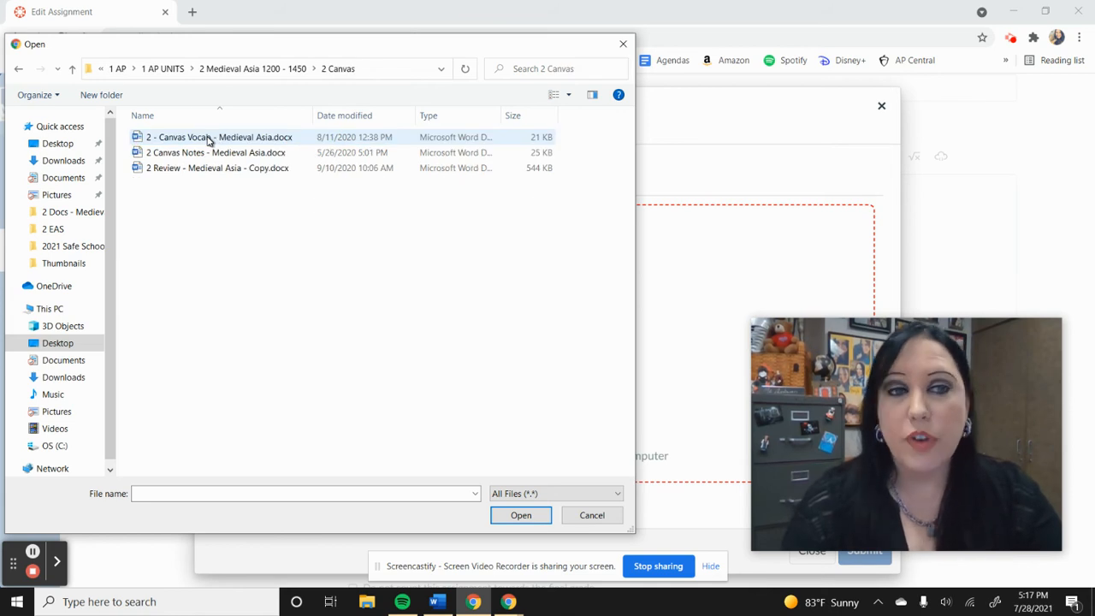
pyautogui.doubleClick(208, 139)
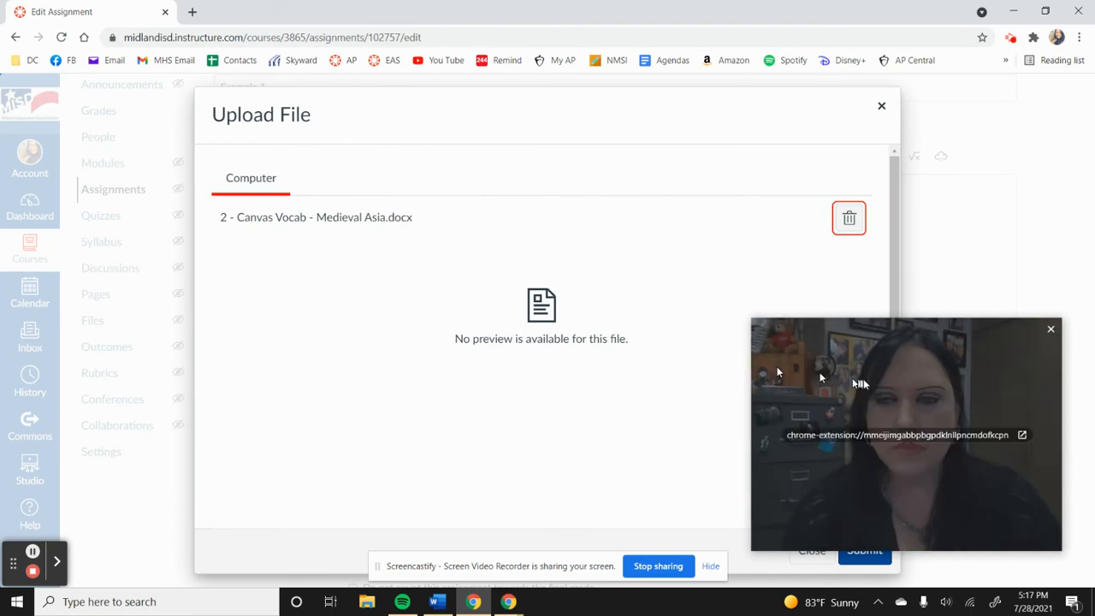
pyautogui.moveTo(915, 382); pyautogui.dragTo(928, 113)
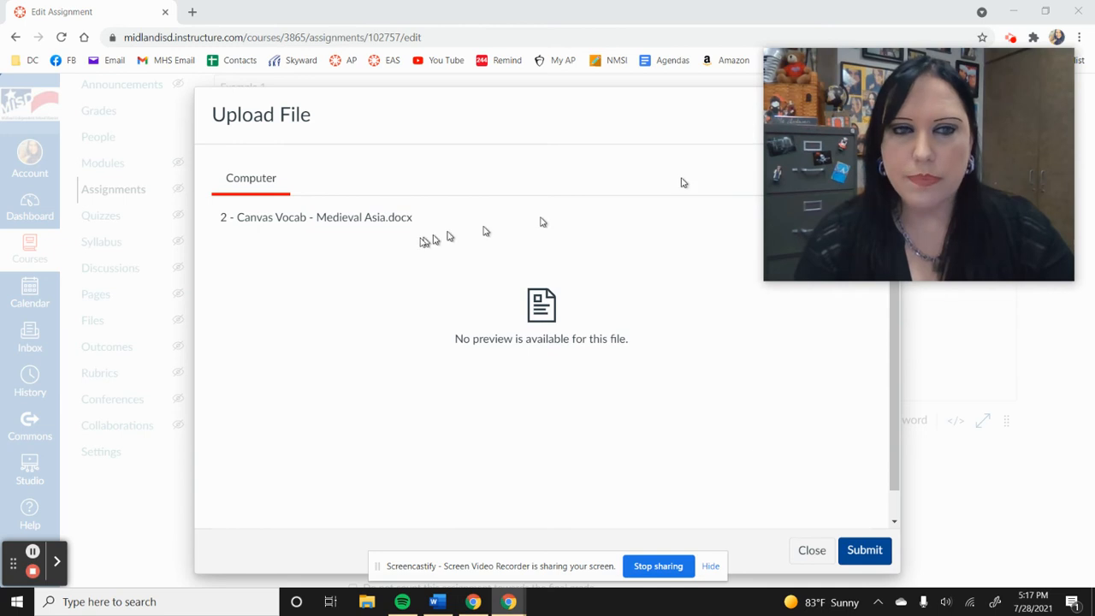
pyautogui.click(864, 551)
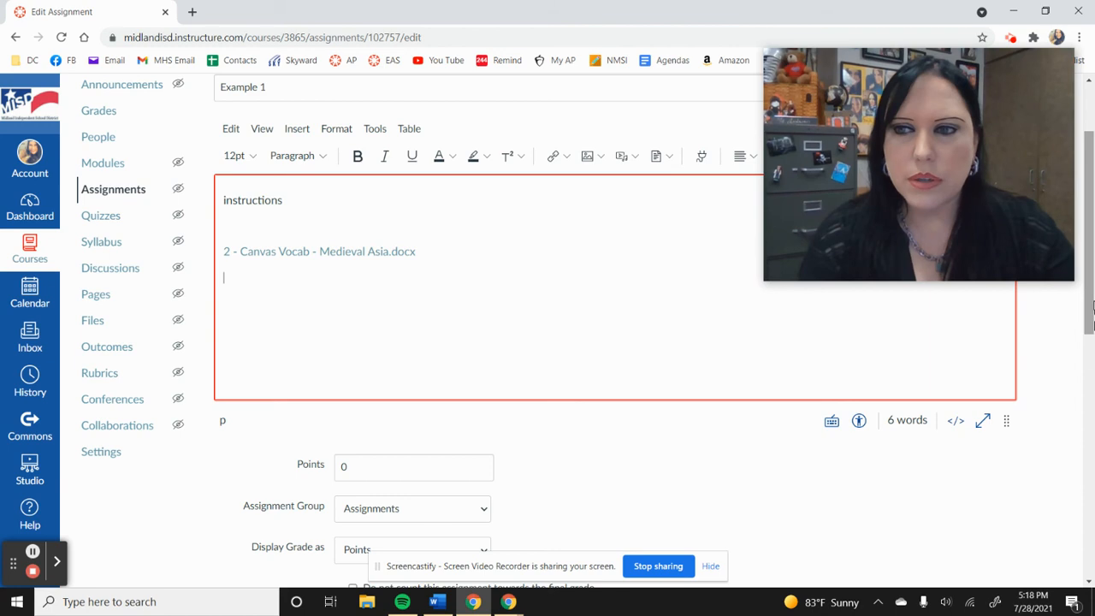
# - Set the points for the Example 1 assignment to 100
pyautogui.moveTo(1092, 306); pyautogui.dragTo(1092, 417)
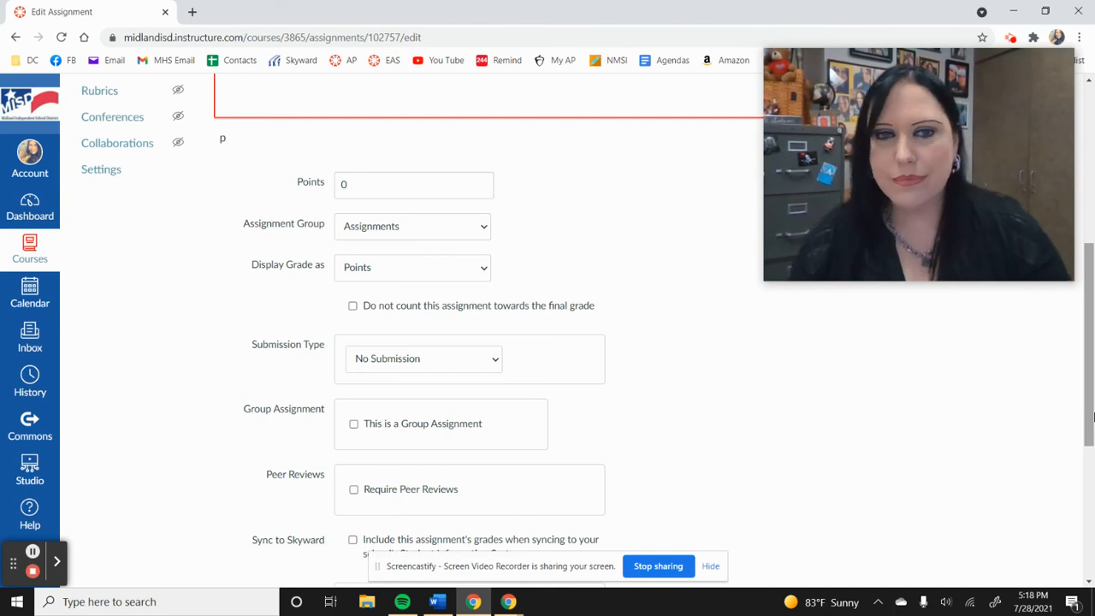
pyautogui.click(351, 182)
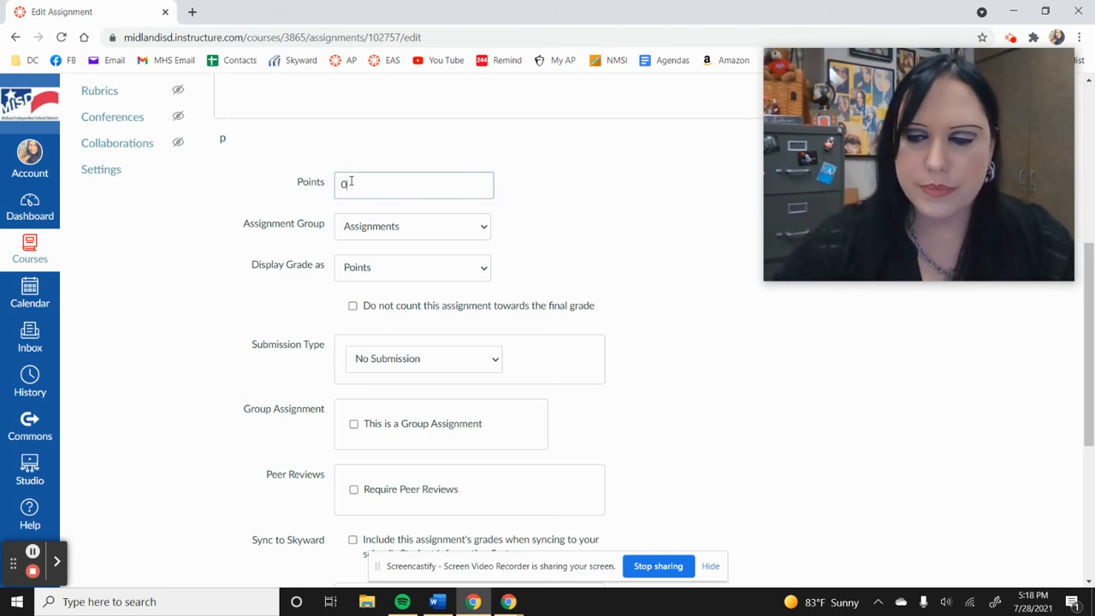
pyautogui.write('100')
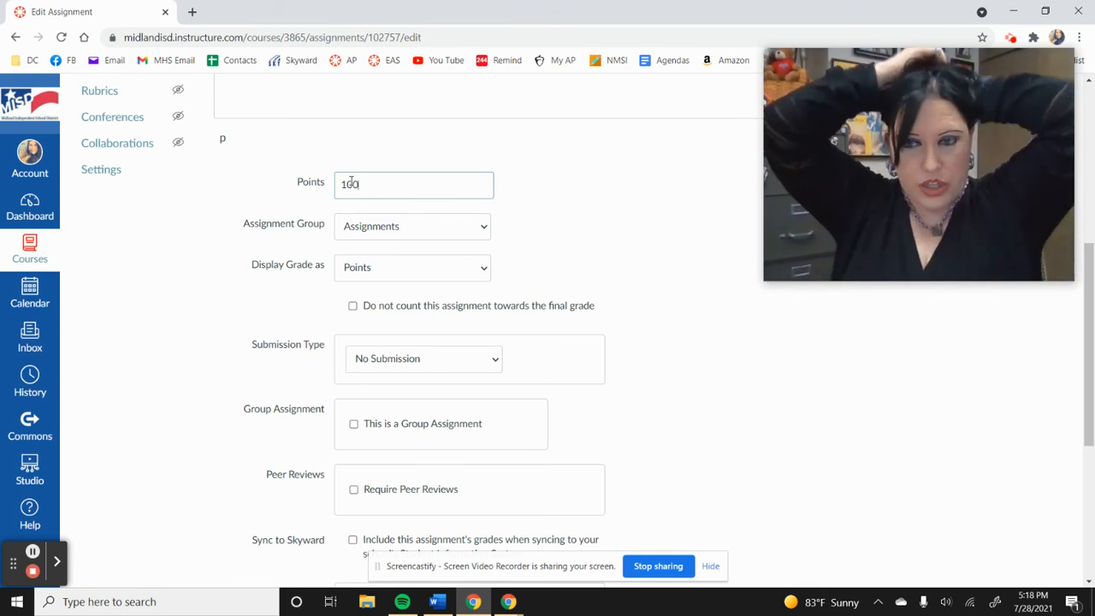
# - Review the available options for how the grade is displayed and for the assignment group
pyautogui.click(440, 268)
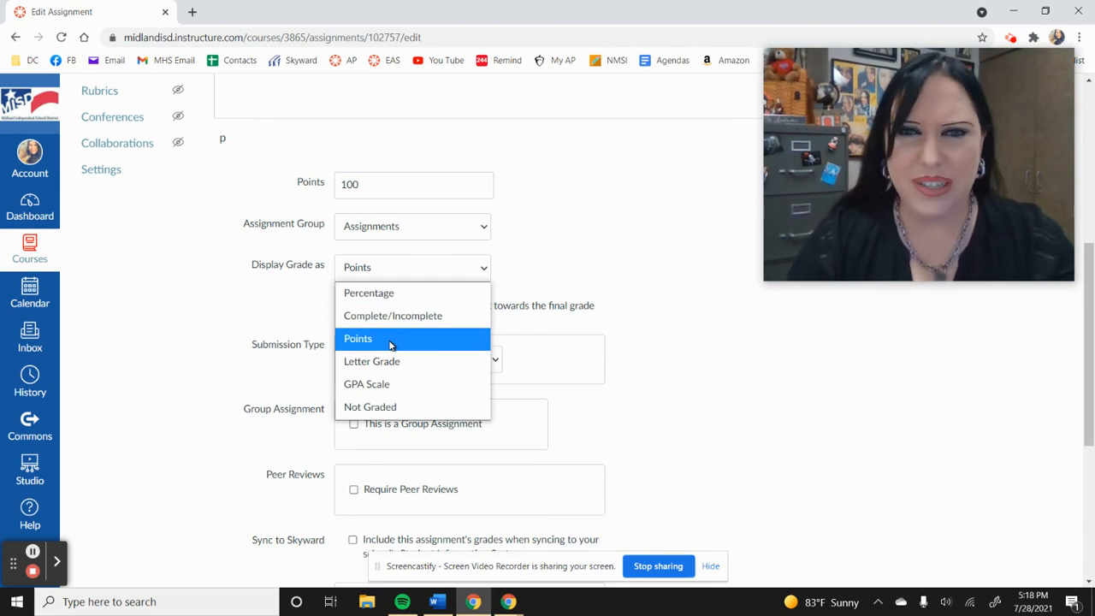
pyautogui.click(478, 239)
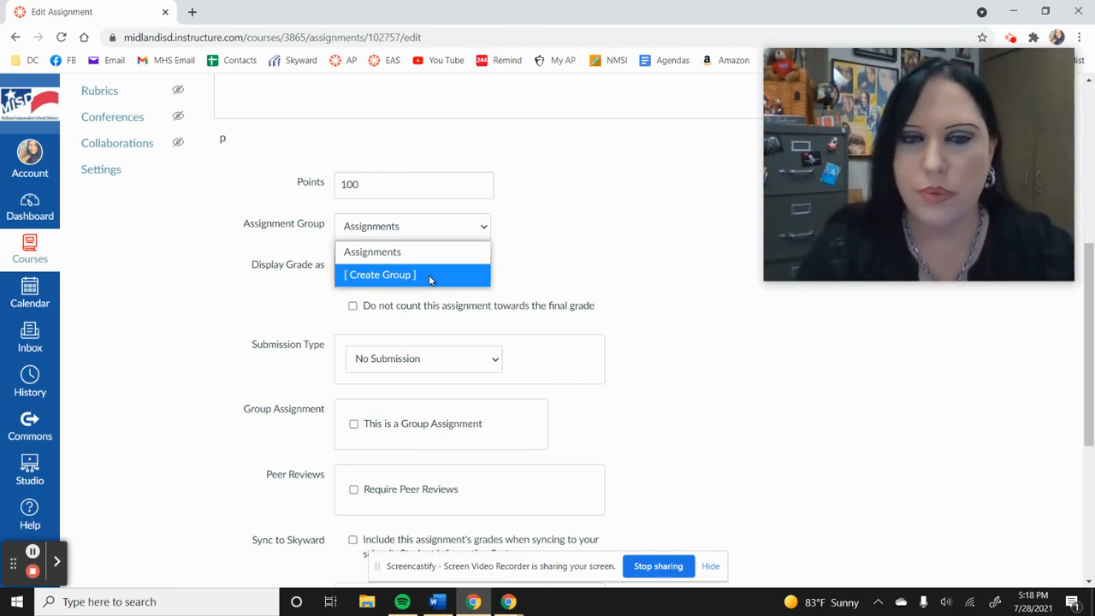
pyautogui.click(723, 342)
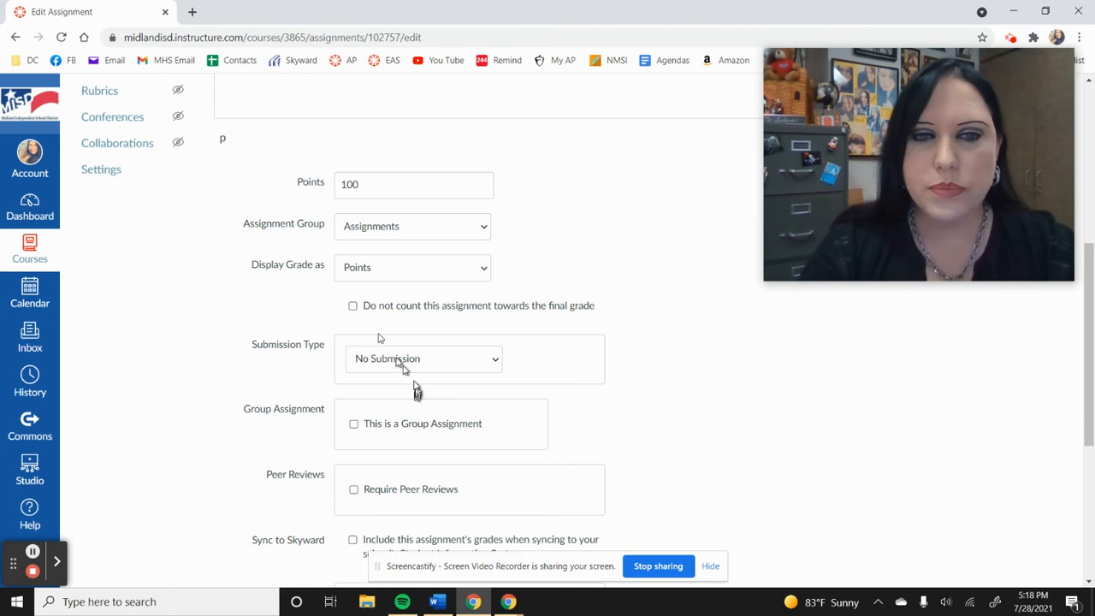
# - Set the submission type to Online and allow Text Entry, Media Recordings and File Uploads
pyautogui.scroll(-3, 924, 315)
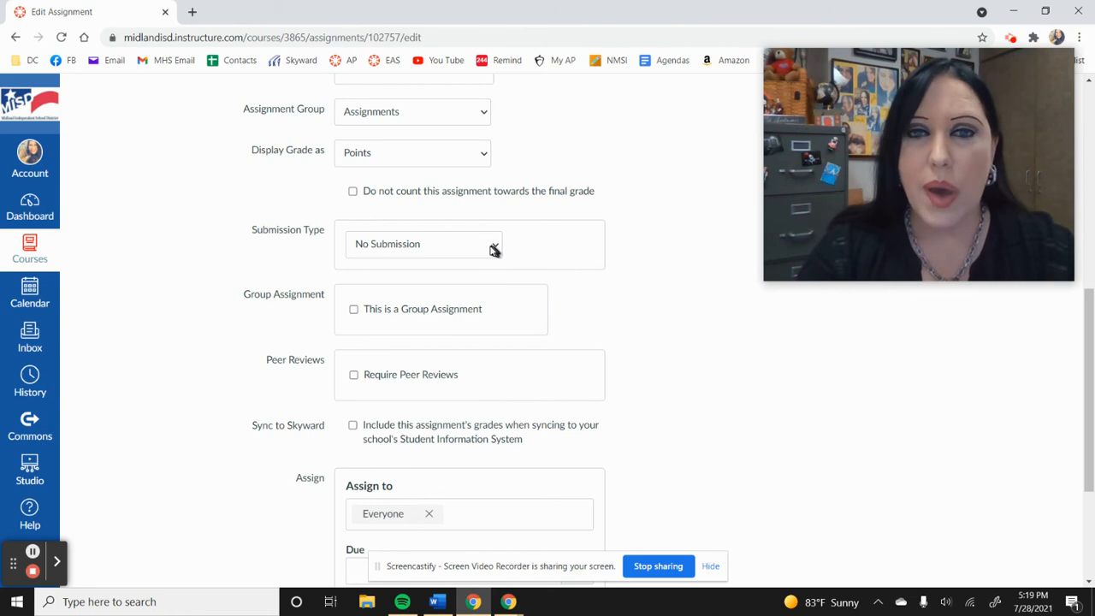
pyautogui.click(491, 247)
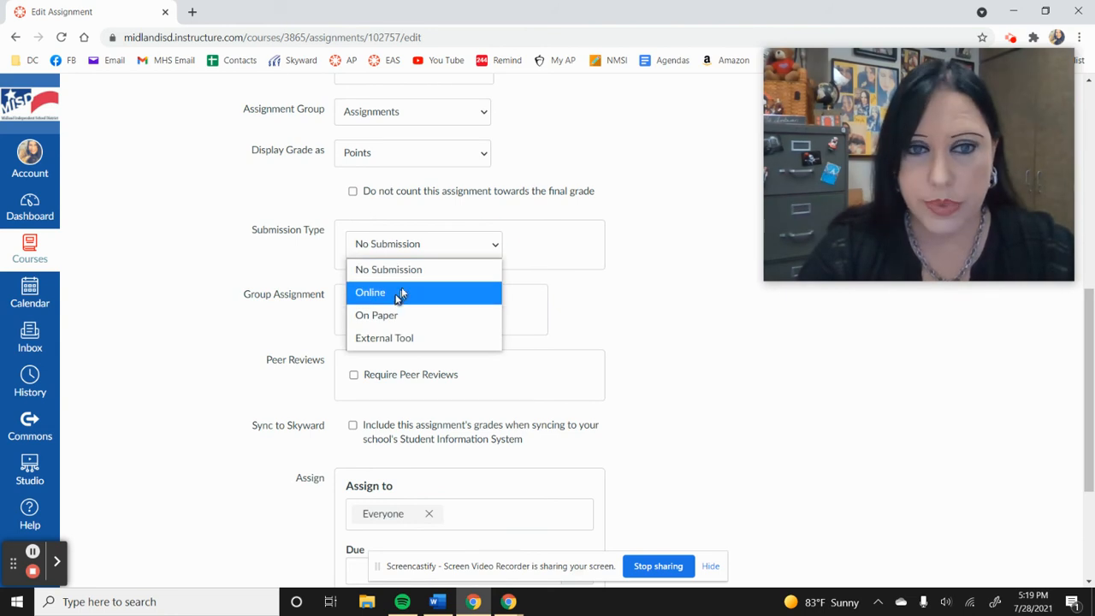
pyautogui.click(458, 247)
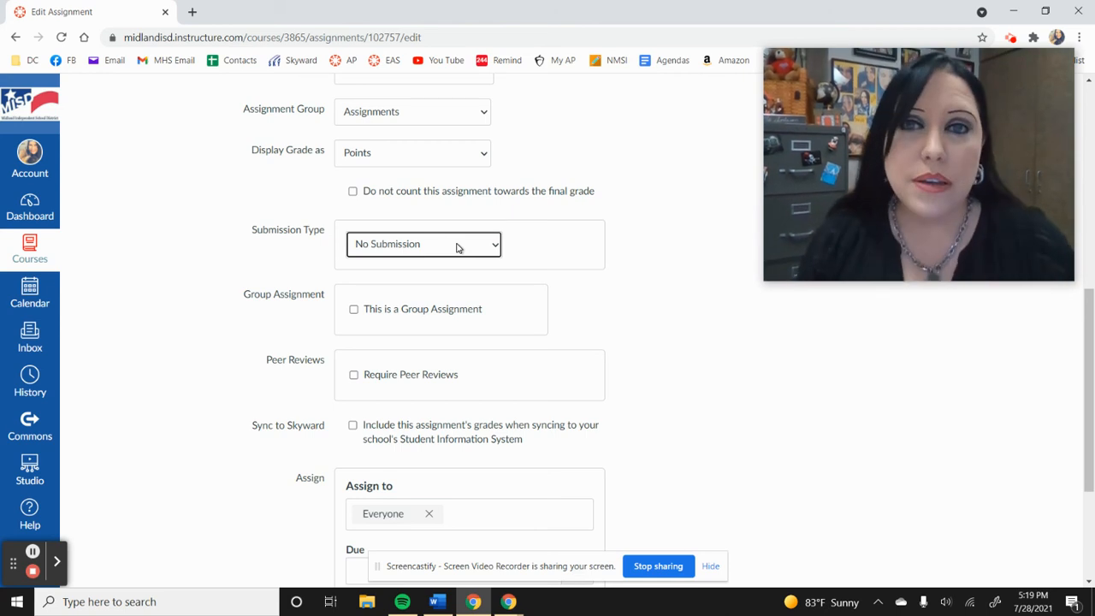
pyautogui.click(457, 247)
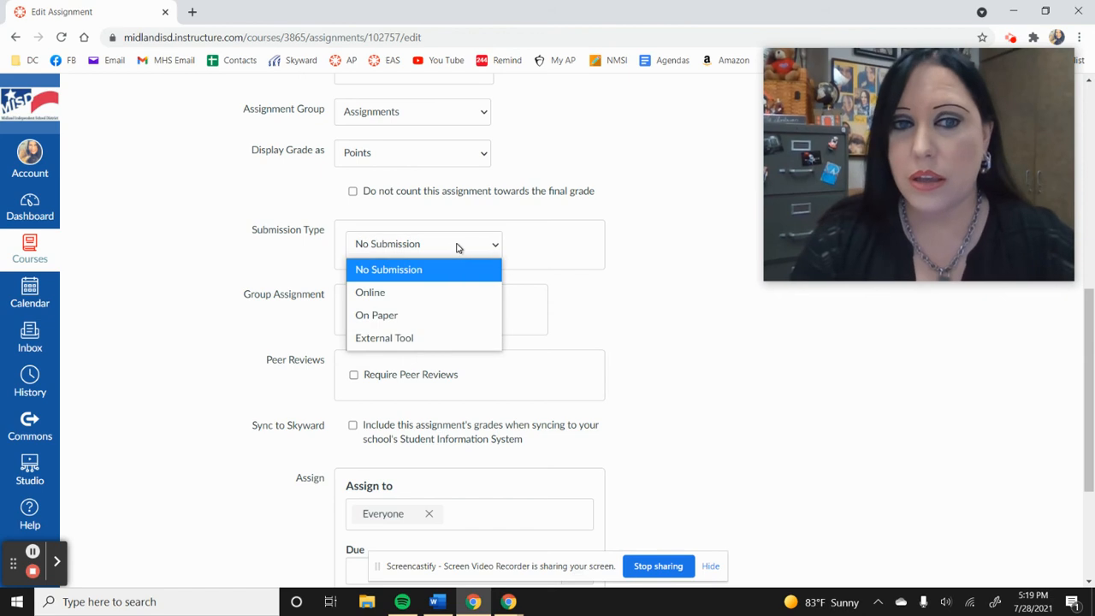
pyautogui.click(428, 293)
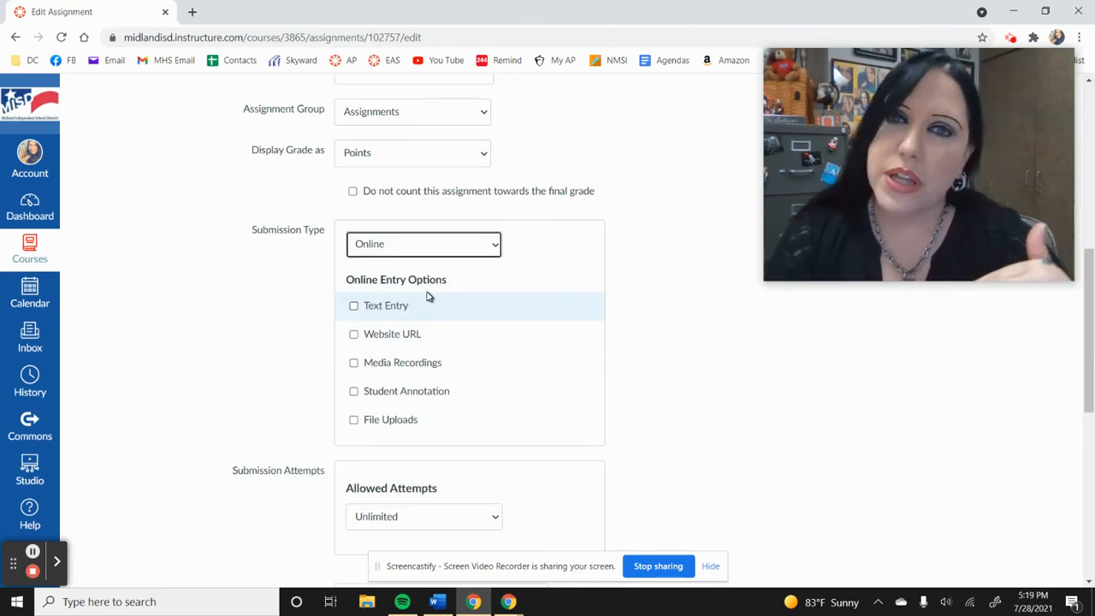
pyautogui.click(354, 307)
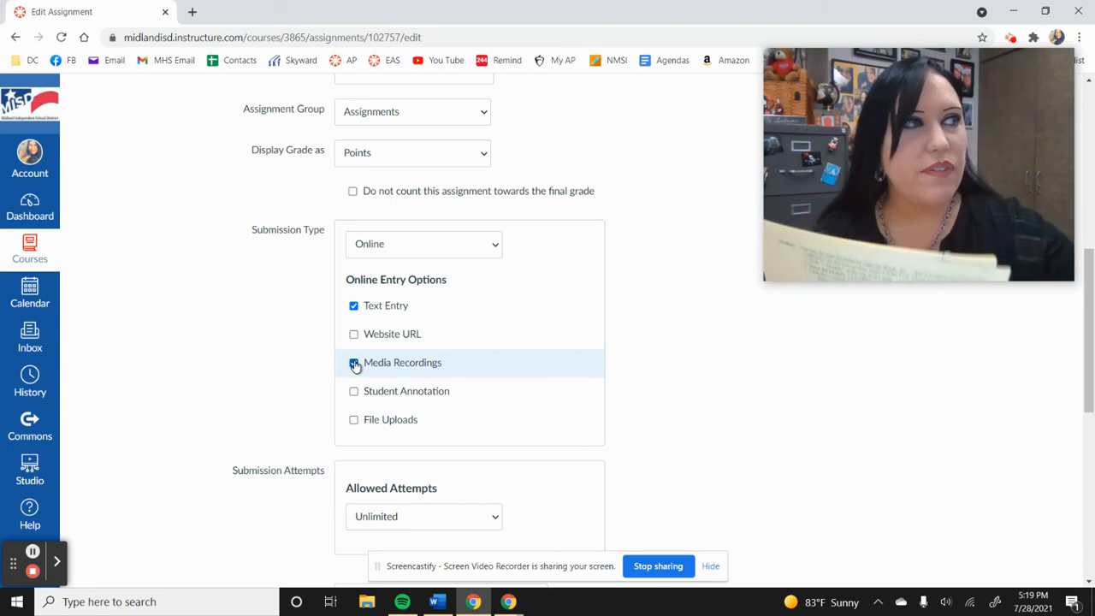
pyautogui.click(354, 421)
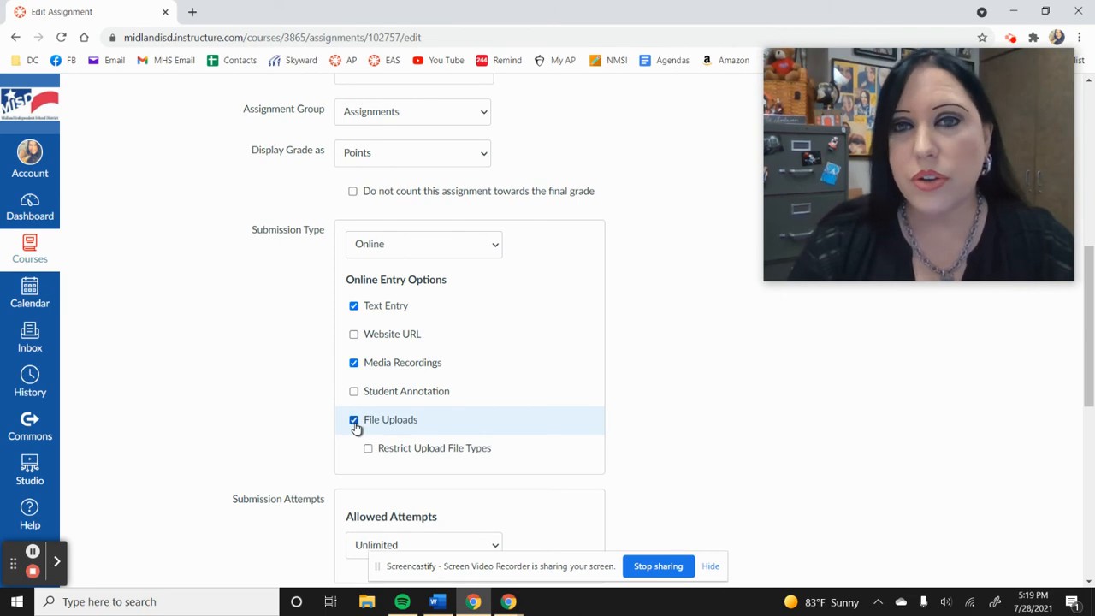
# - Try Limited submission attempts, raise and lower the number of attempts, and return the allowed attempts to Unlimited
pyautogui.moveTo(1093, 322); pyautogui.dragTo(1093, 361)
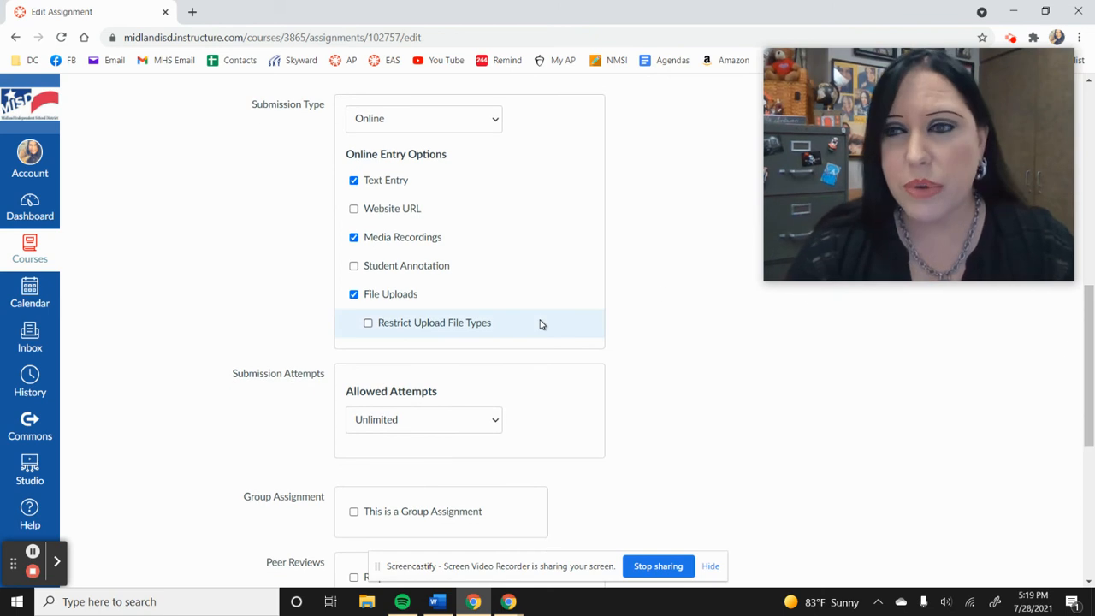
pyautogui.click(1091, 348)
pyautogui.moveTo(1091, 348); pyautogui.dragTo(1091, 363)
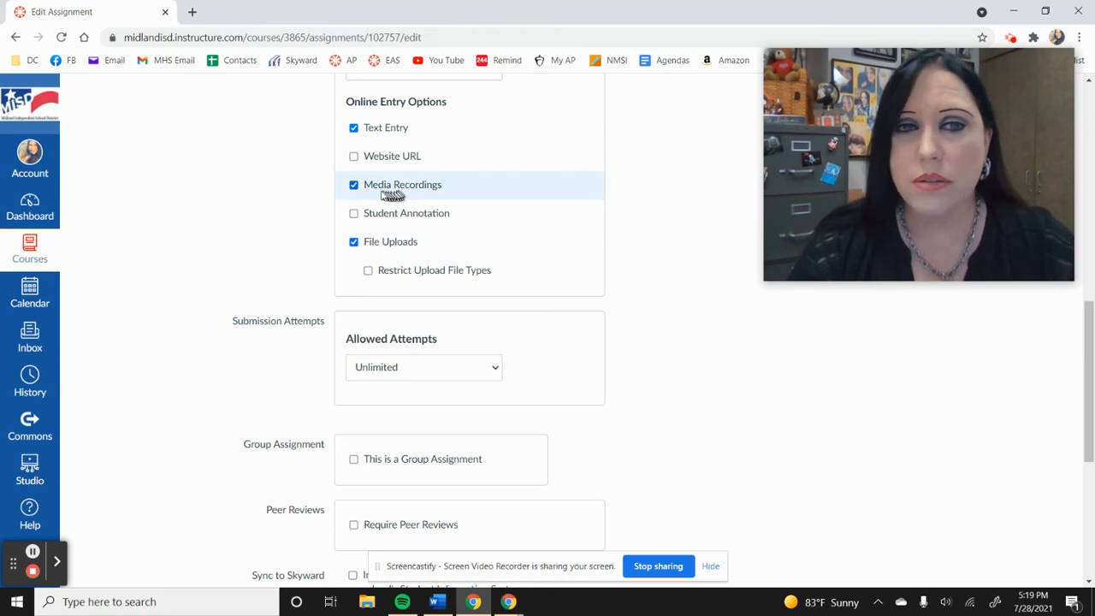
pyautogui.moveTo(1088, 329); pyautogui.dragTo(1094, 384)
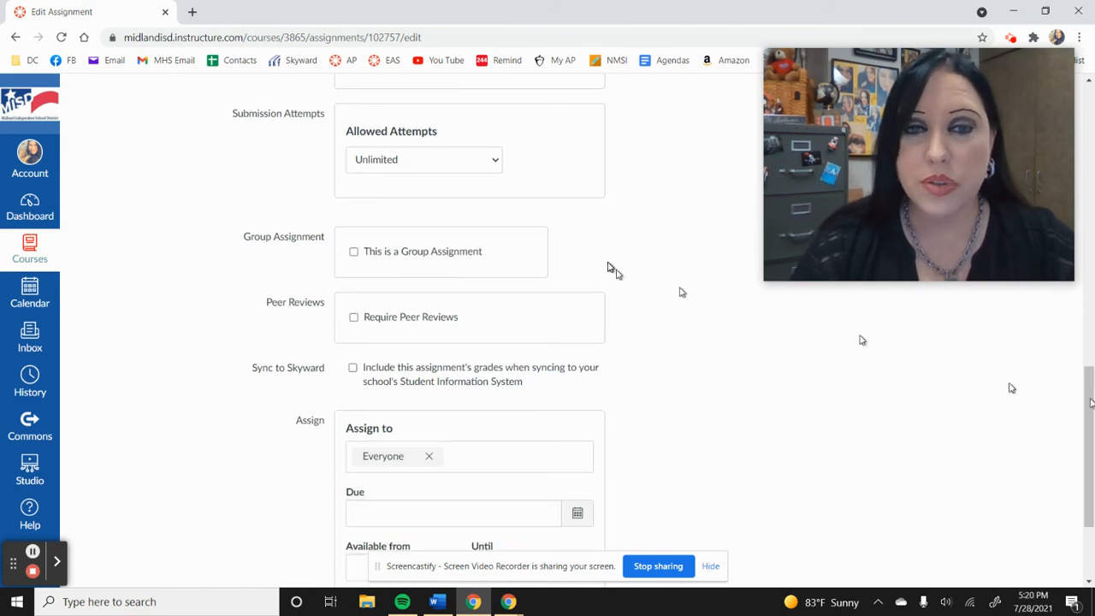
pyautogui.click(491, 162)
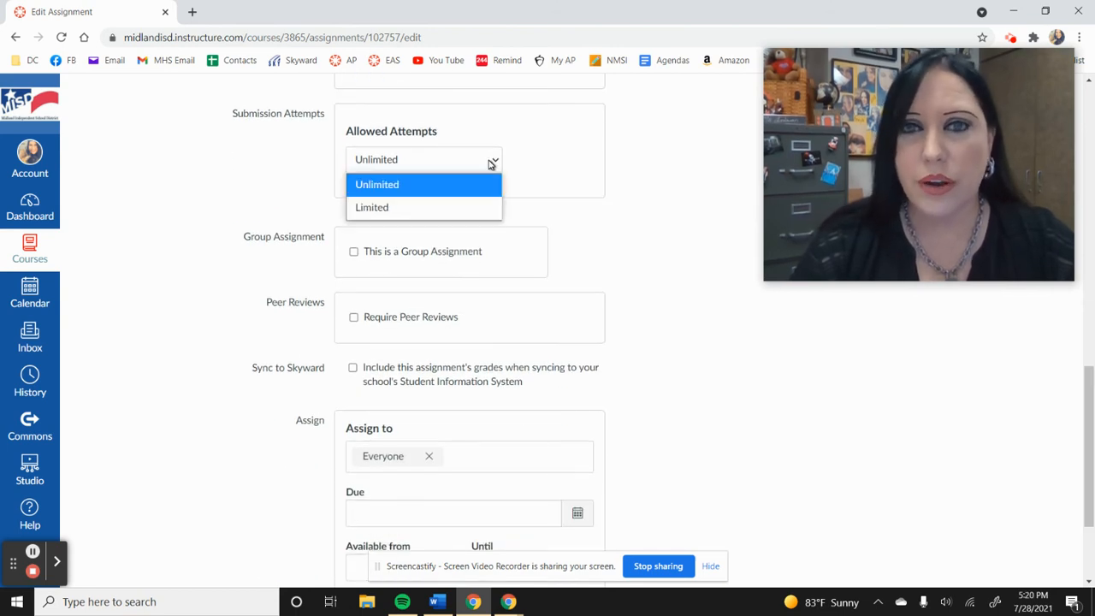
pyautogui.click(456, 210)
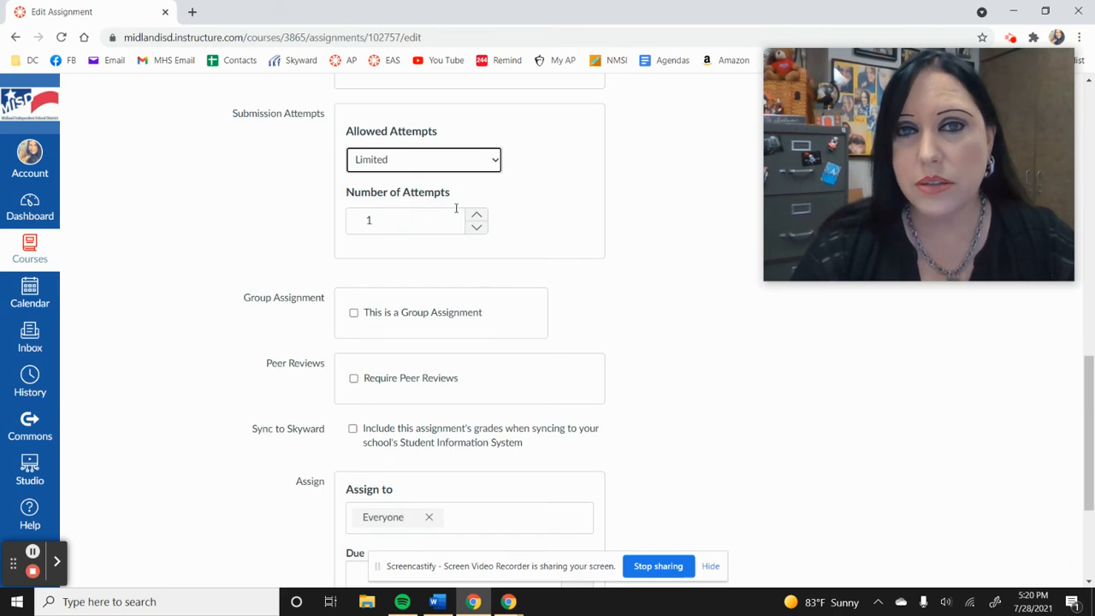
pyautogui.doubleClick(478, 215)
pyautogui.click(479, 232)
pyautogui.click(479, 231)
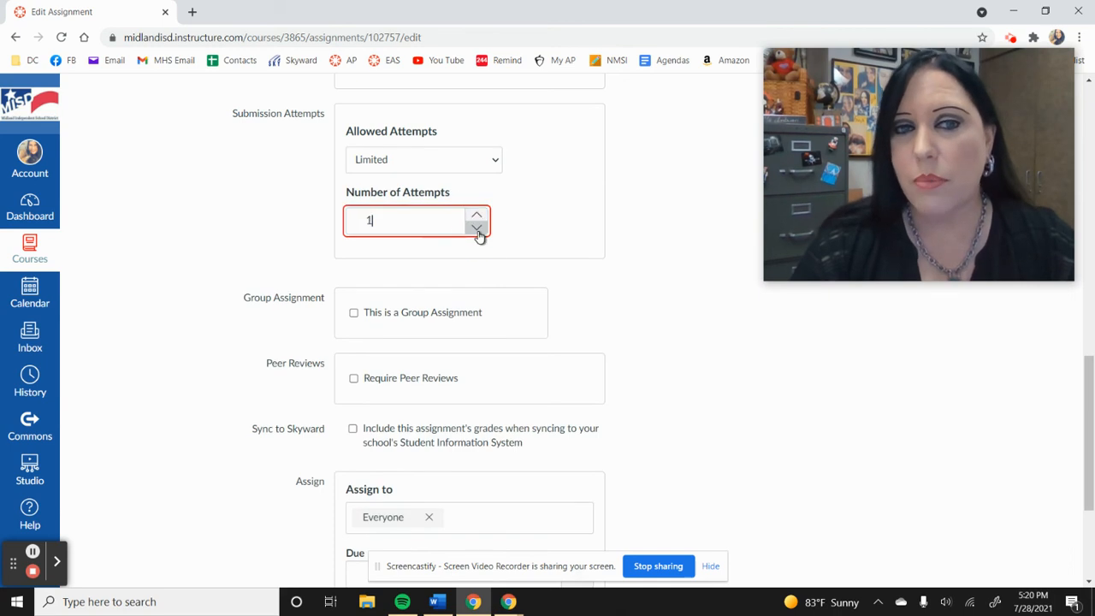
pyautogui.click(491, 159)
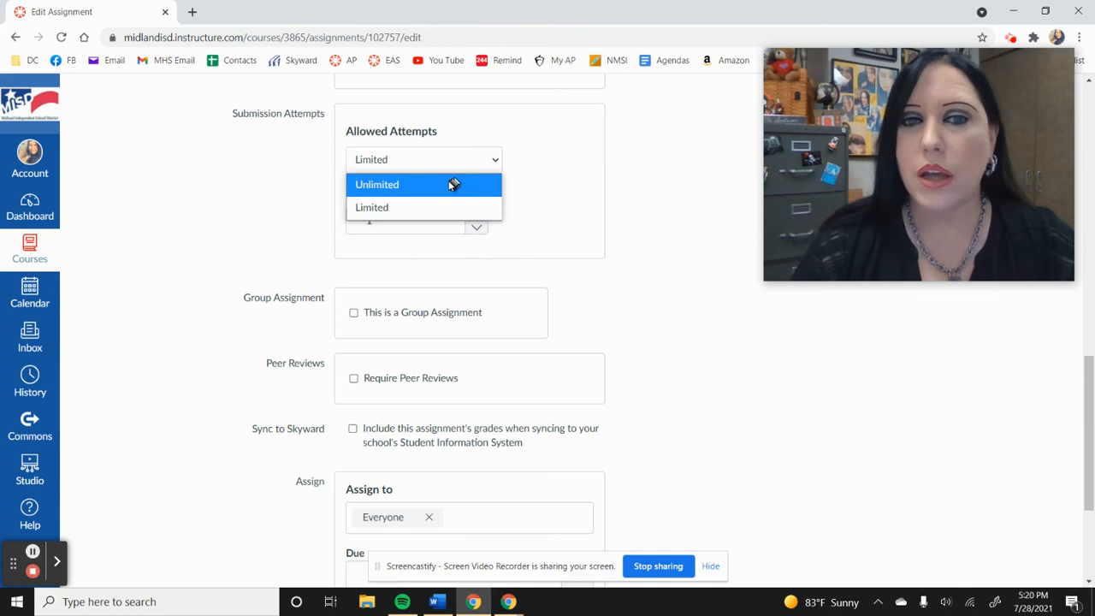
pyautogui.click(450, 182)
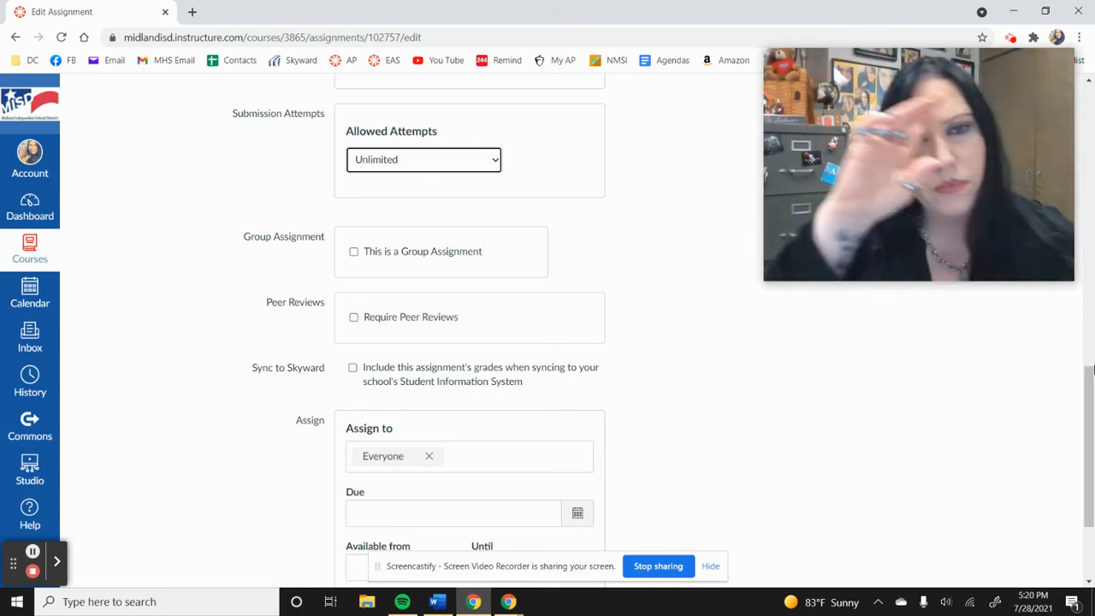
# - Set the assignment's due date for Everyone to July 30, 2021
pyautogui.moveTo(1090, 368); pyautogui.dragTo(1091, 457)
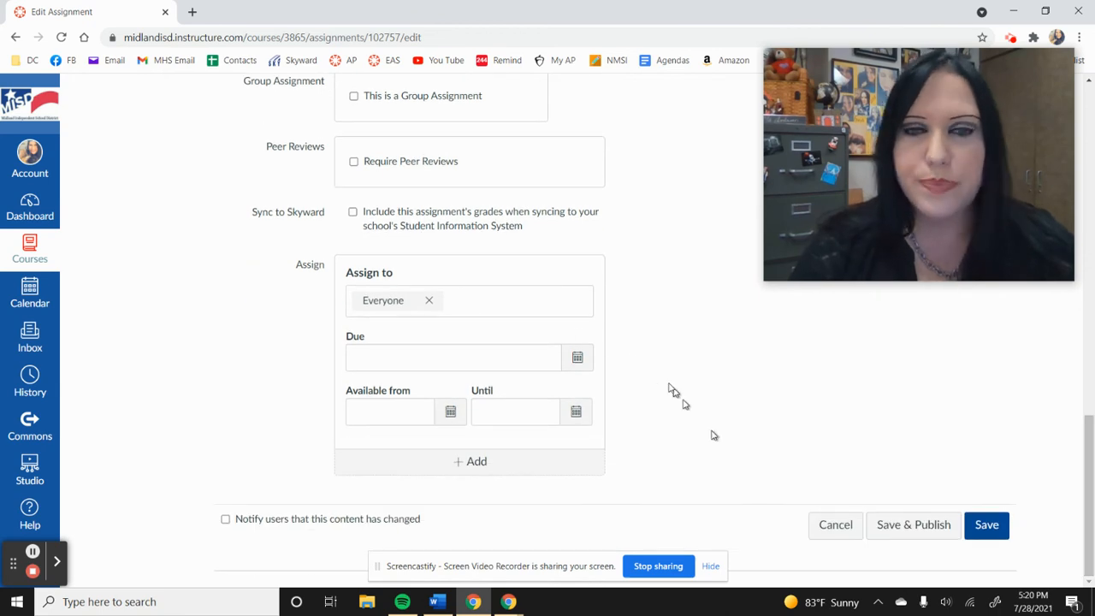
pyautogui.click(512, 304)
pyautogui.click(739, 373)
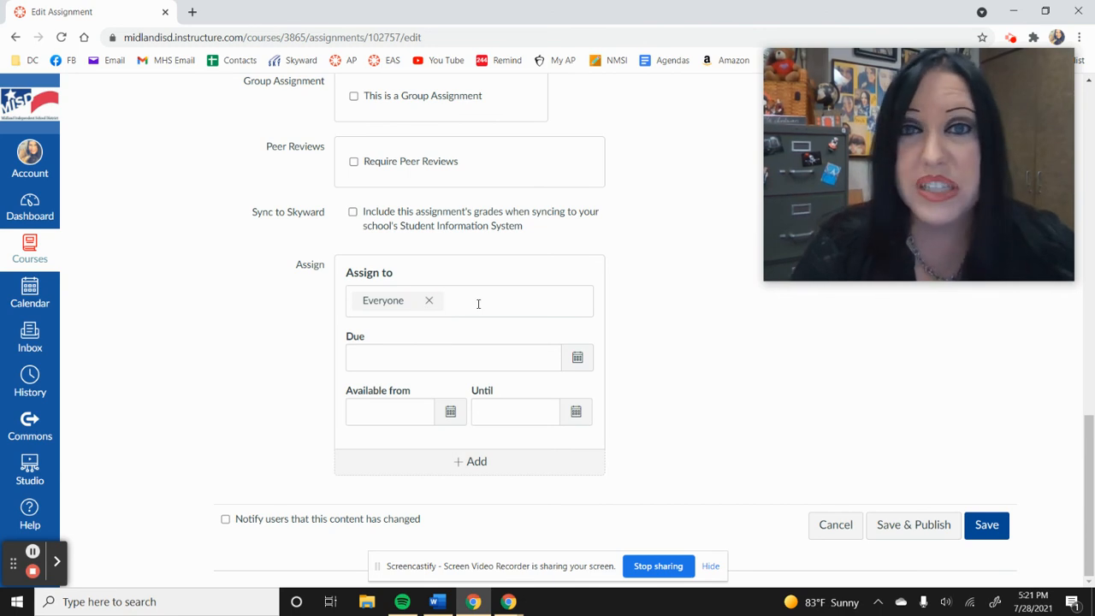
pyautogui.click(577, 357)
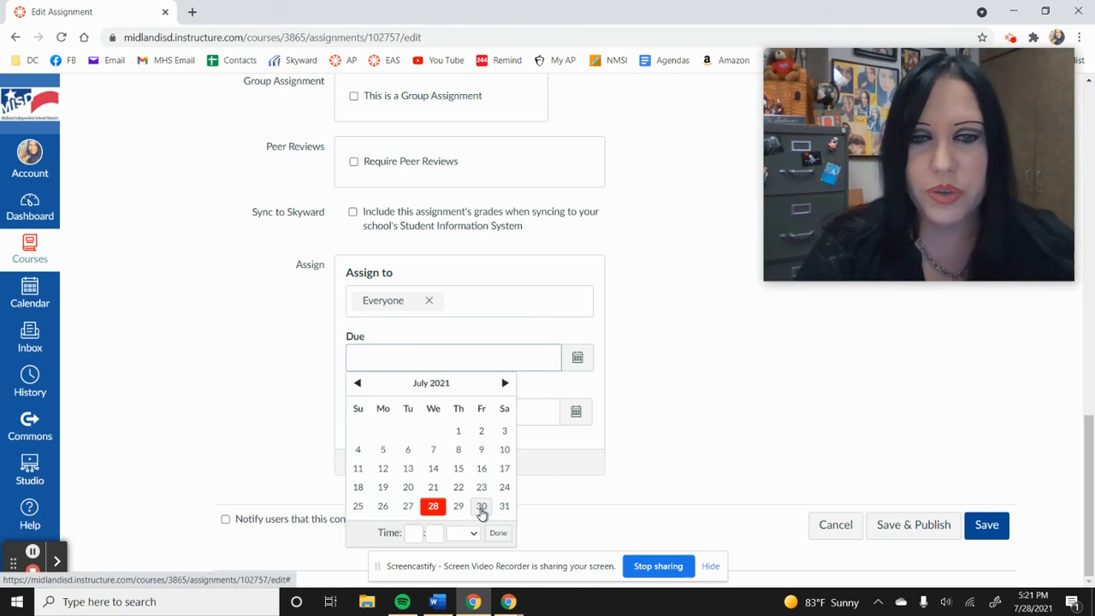
pyautogui.click(481, 507)
pyautogui.click(899, 460)
pyautogui.scroll(-1, 898, 460)
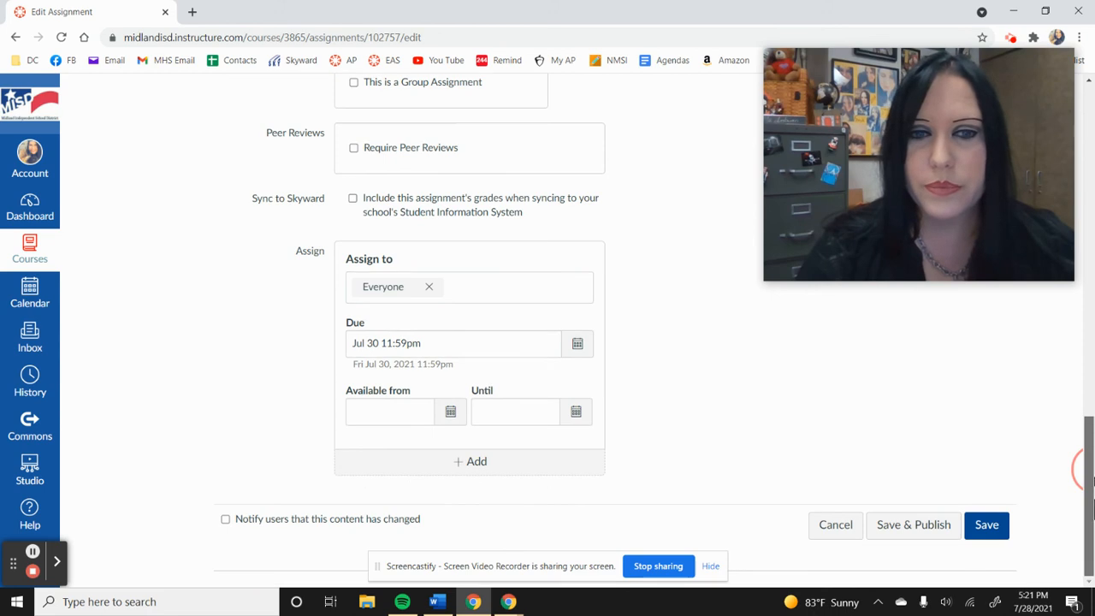
# - Examine the due date's time settings and the calendars for the Available from and Until dates
pyautogui.click(575, 351)
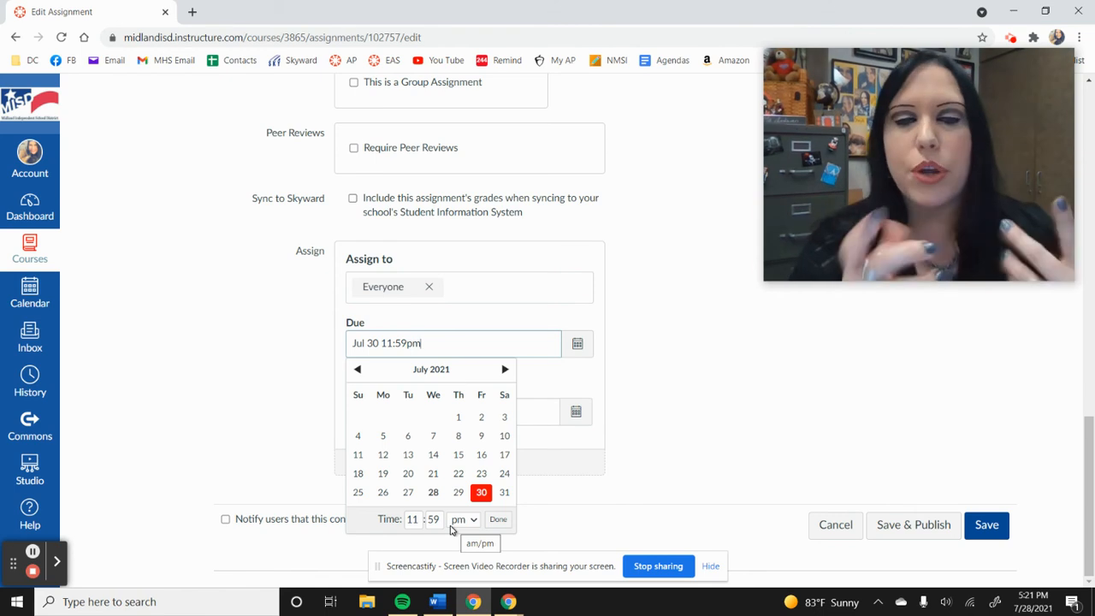
pyautogui.click(587, 494)
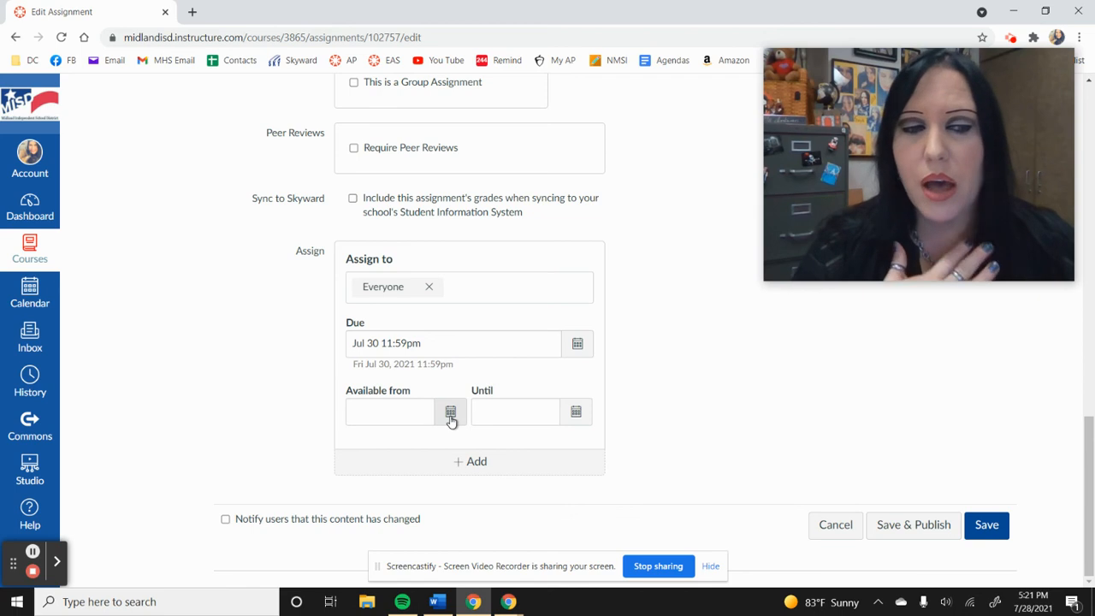
pyautogui.click(451, 416)
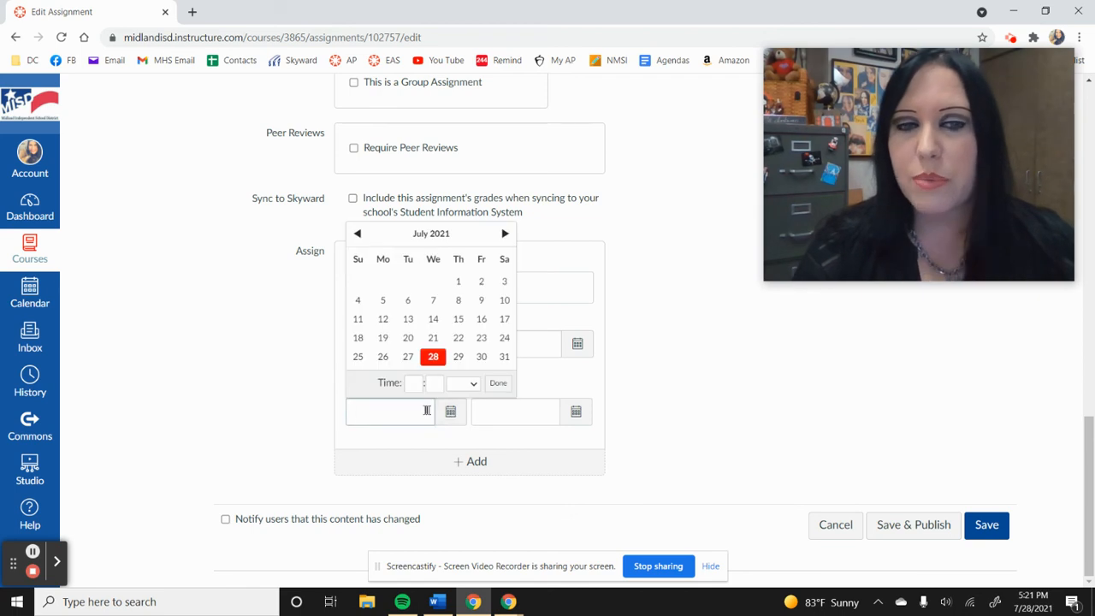
pyautogui.click(574, 415)
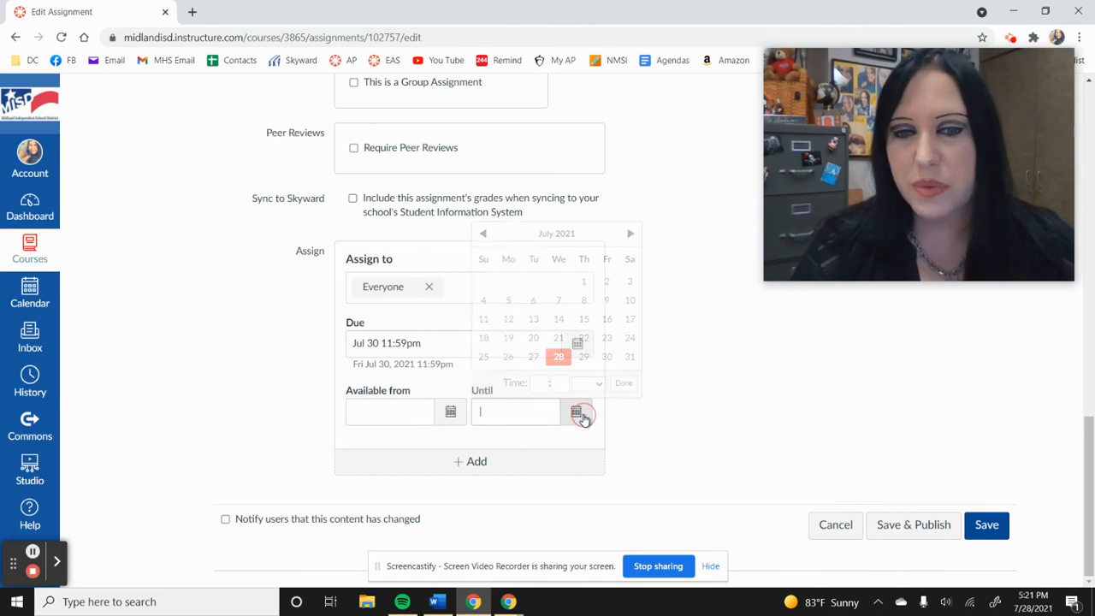
pyautogui.click(637, 421)
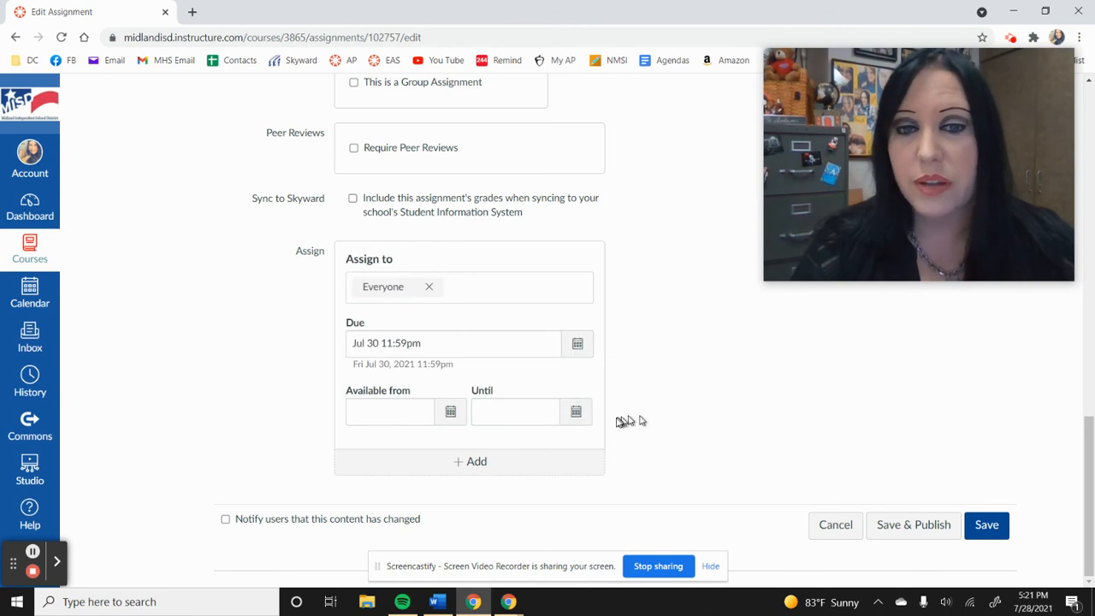
# - Set the assignment's Until date to July 30 at 4:30 pm and try to save and publish the assignment
pyautogui.click(575, 415)
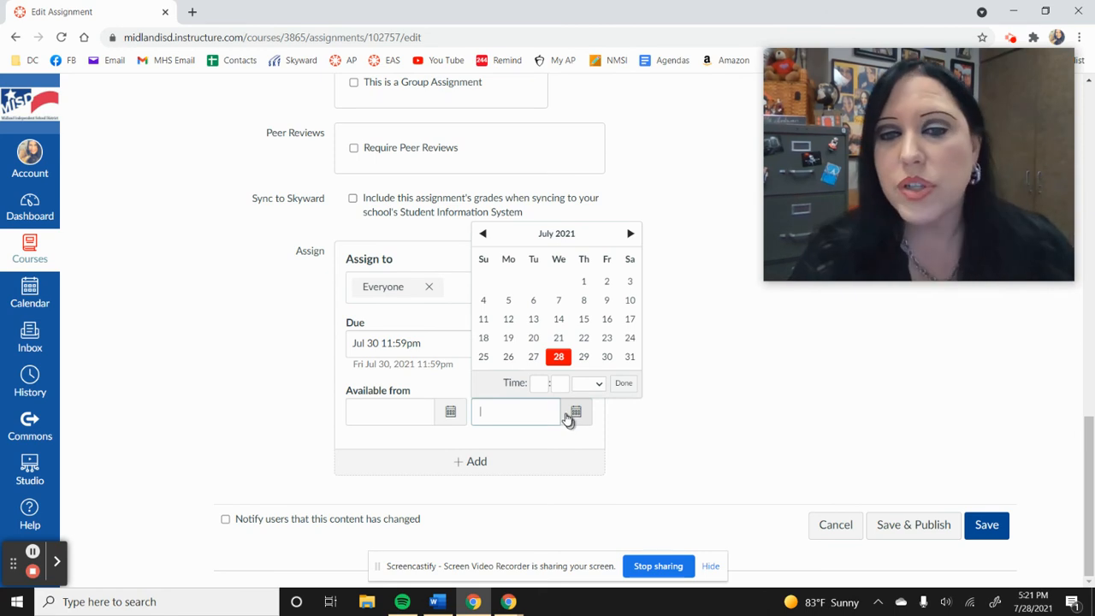
pyautogui.click(542, 384)
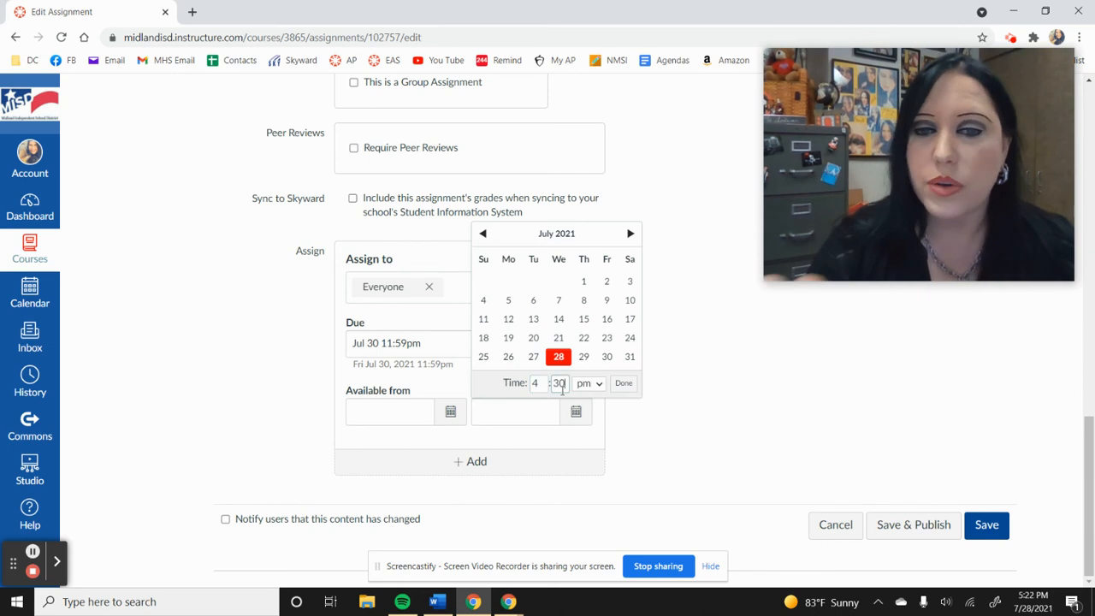
pyautogui.click(607, 358)
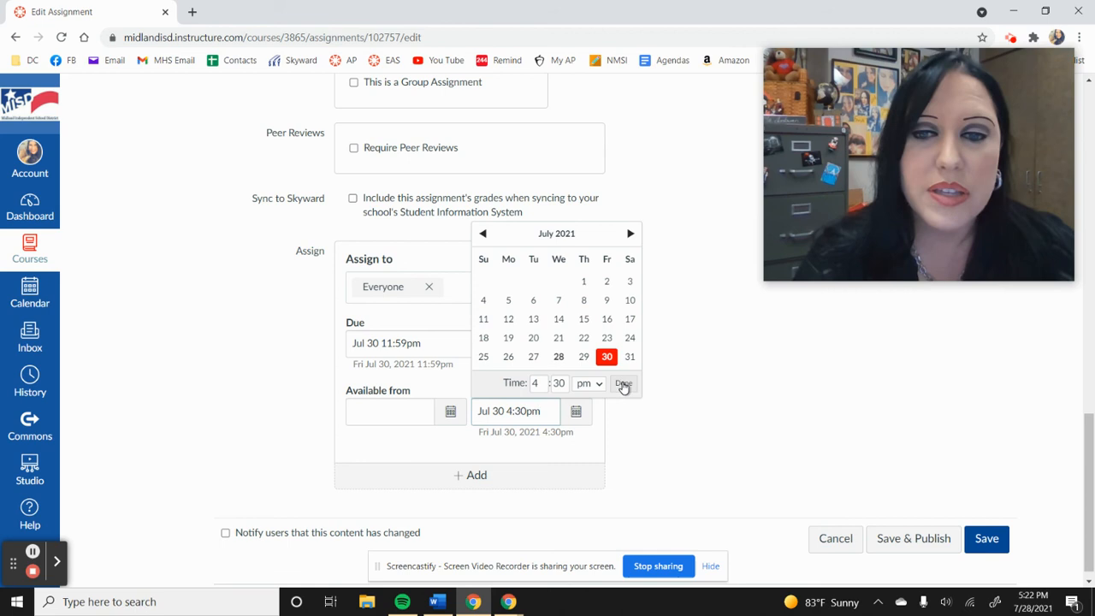
pyautogui.click(623, 383)
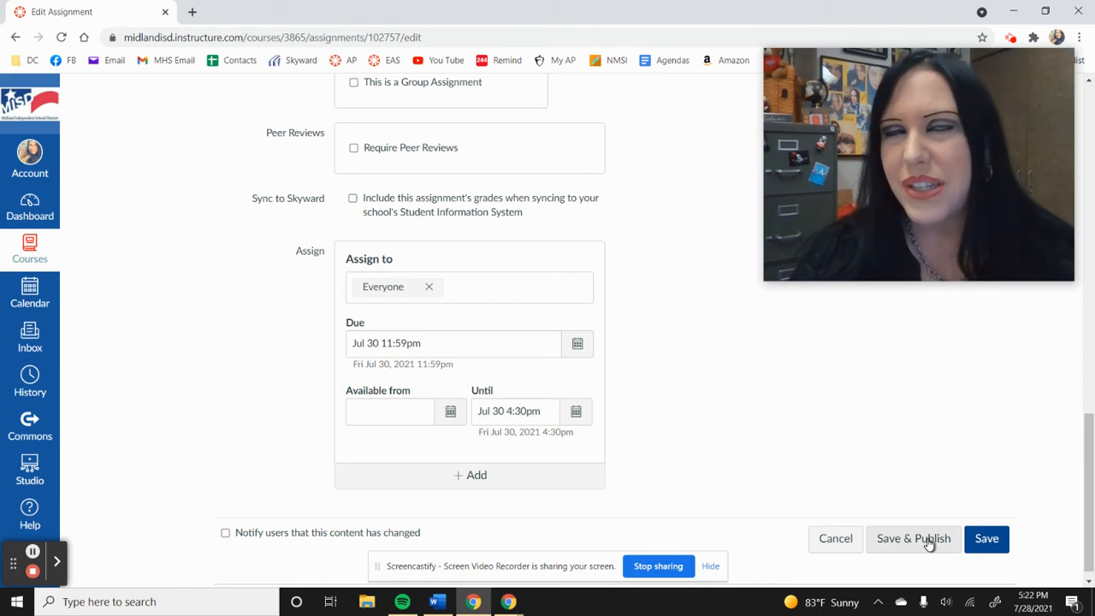
pyautogui.click(930, 541)
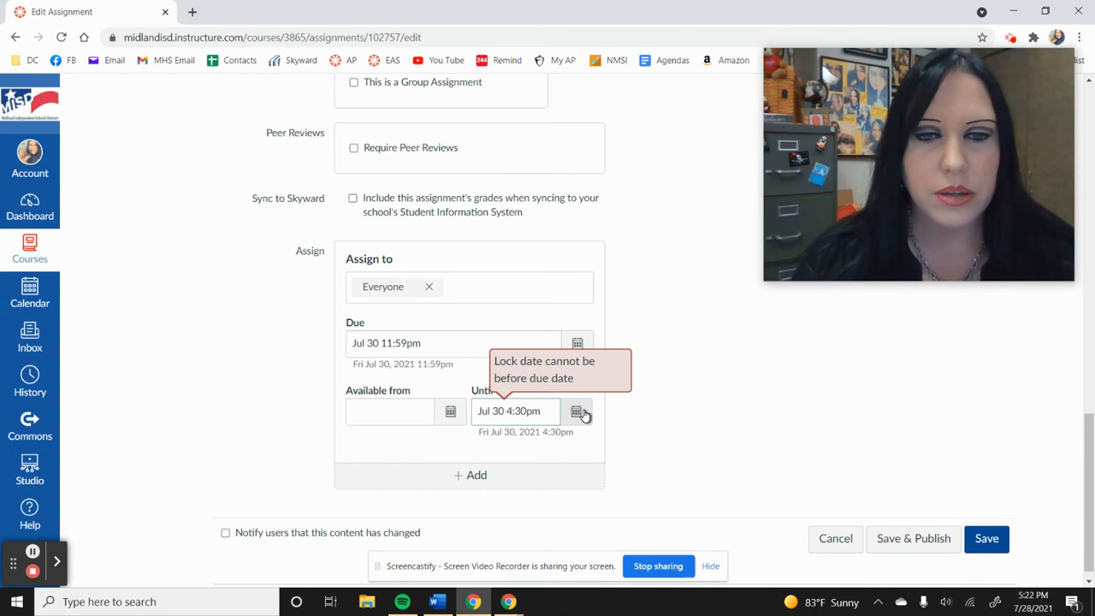
# - Change the assignment's Until date to August 4 at 4:30 pm, and save and publish the assignment
pyautogui.click(579, 412)
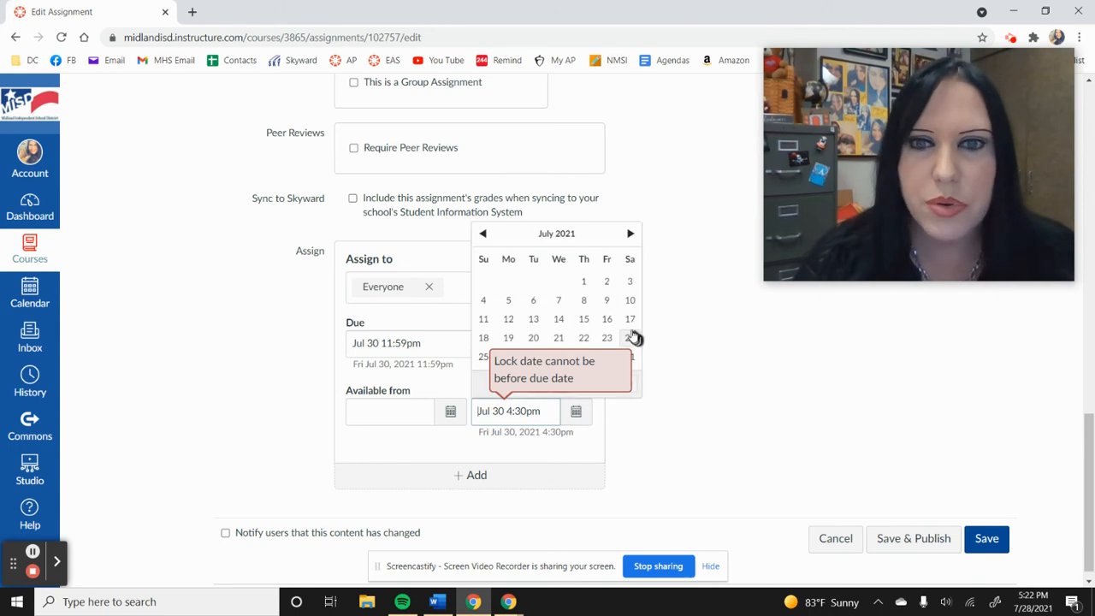
pyautogui.click(629, 233)
pyautogui.click(558, 282)
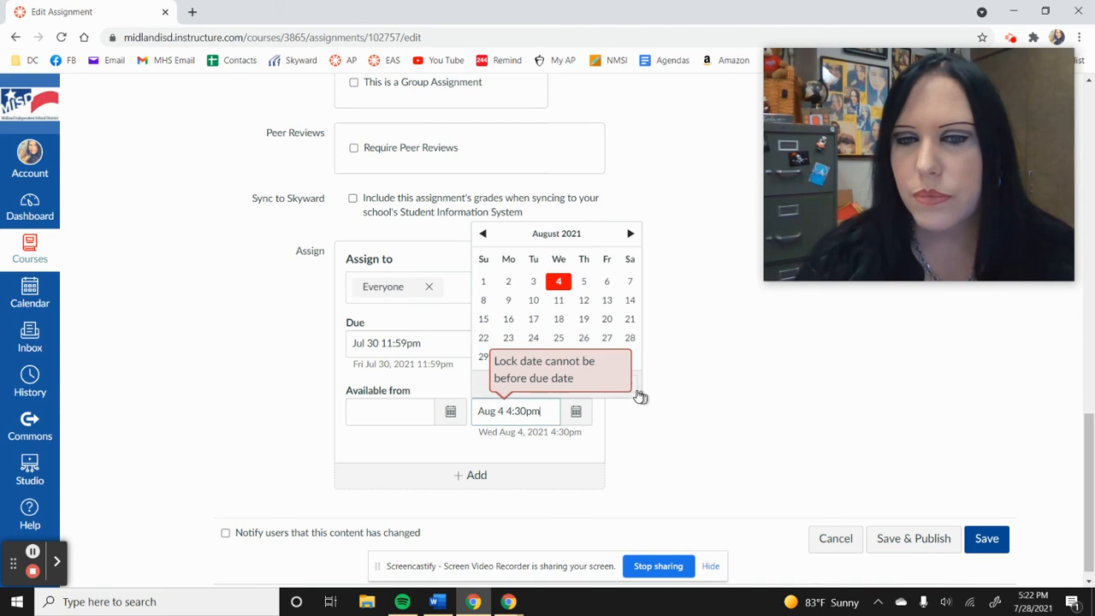
pyautogui.click(634, 383)
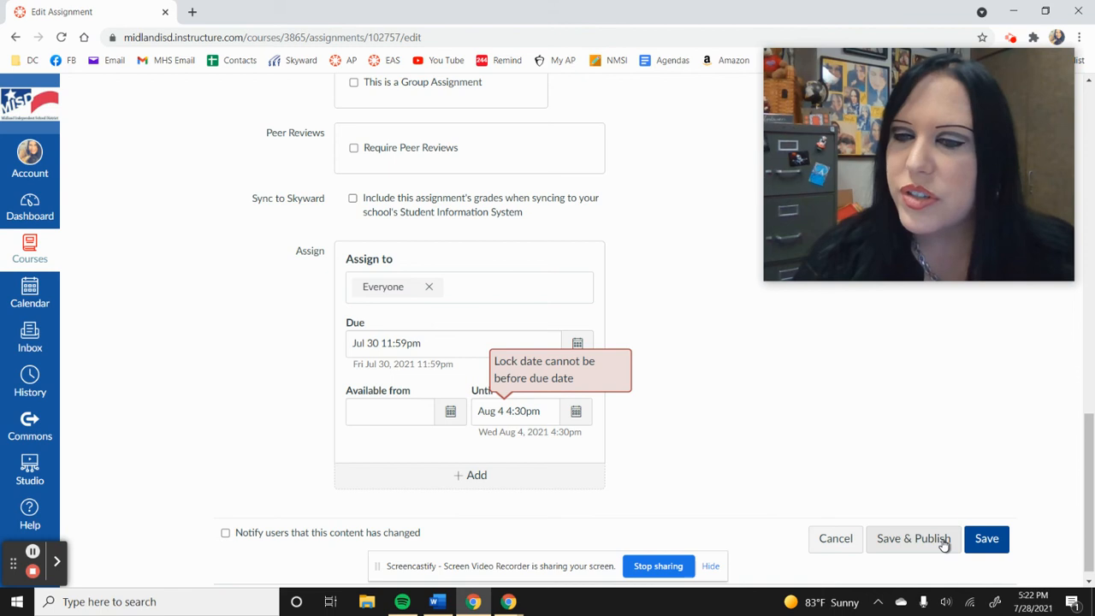
pyautogui.click(945, 541)
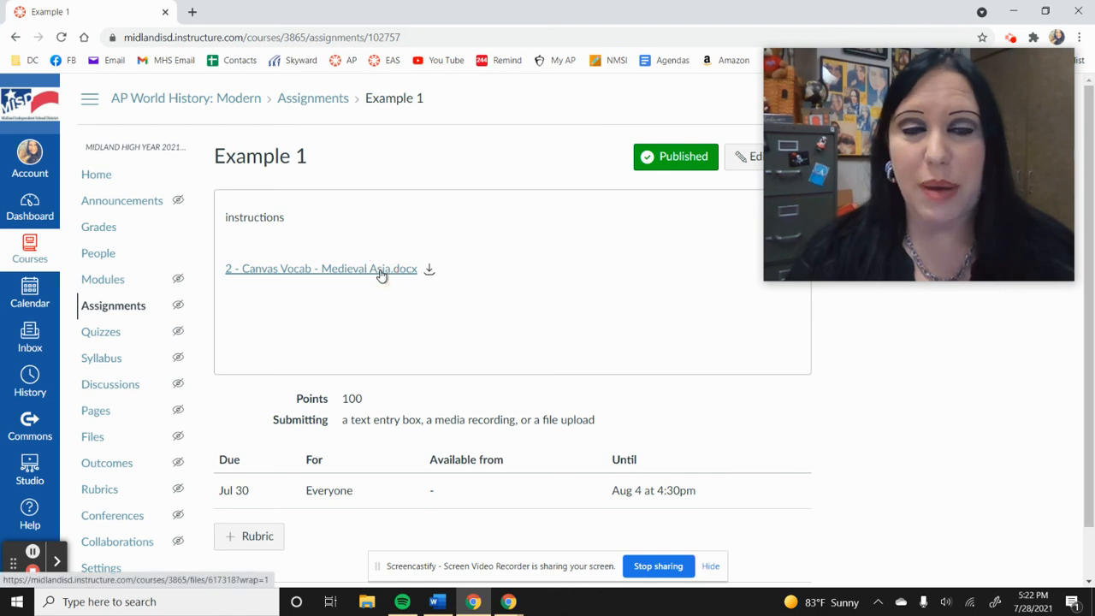
# - Preview the attached 2 - Canvas Vocab - Medieval Asia.docx from the published assignment and return to the course's module list
pyautogui.click(380, 269)
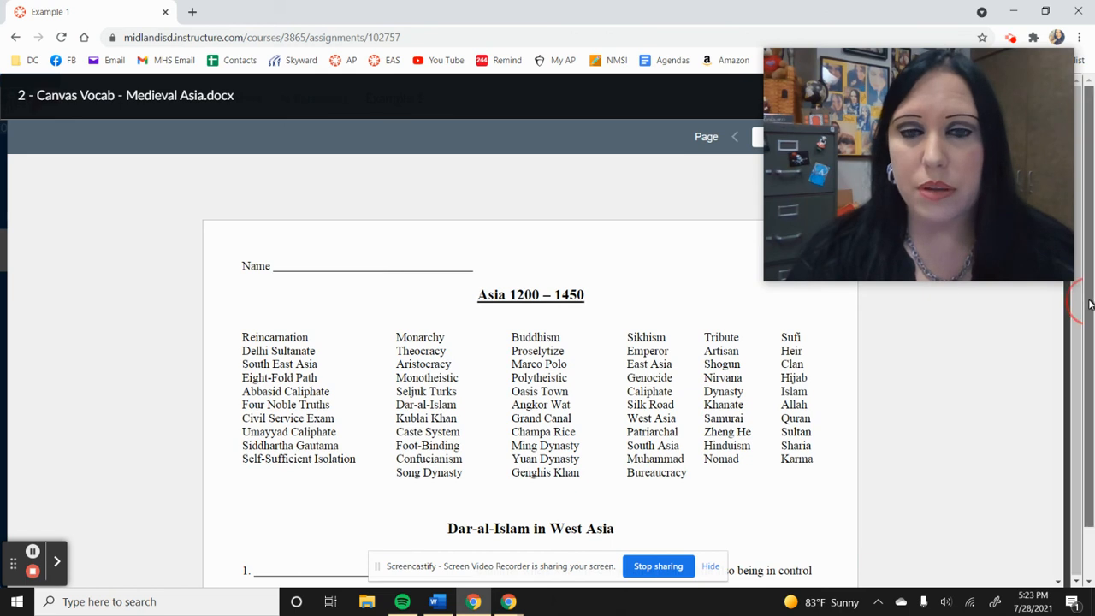
pyautogui.scroll(-1, 468, 505)
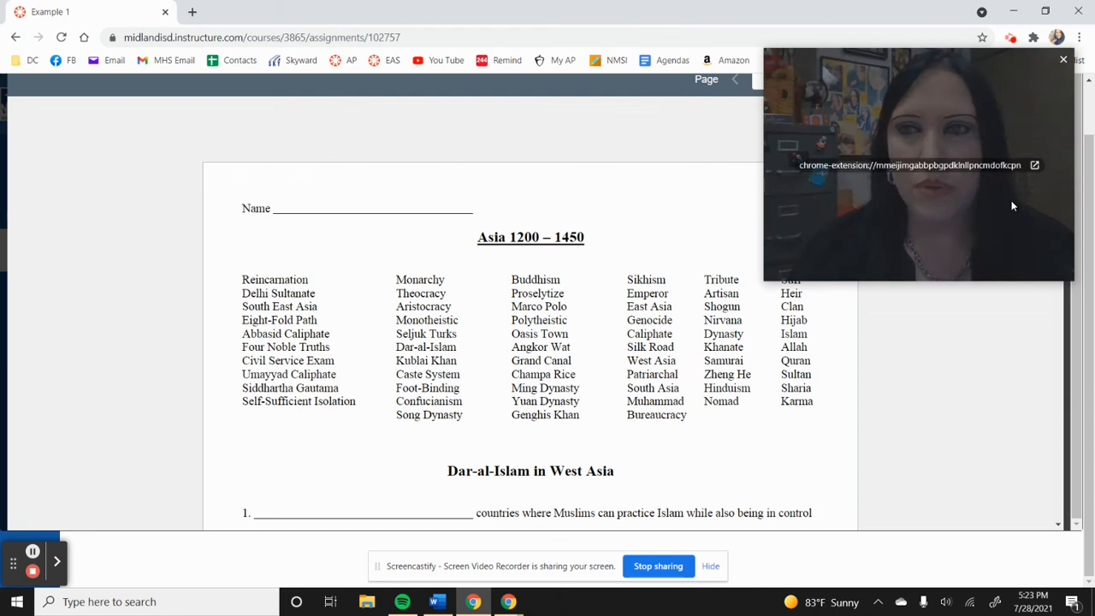
pyautogui.click(947, 120)
pyautogui.moveTo(947, 121); pyautogui.dragTo(943, 350)
pyautogui.moveTo(1089, 157); pyautogui.dragTo(1094, 68)
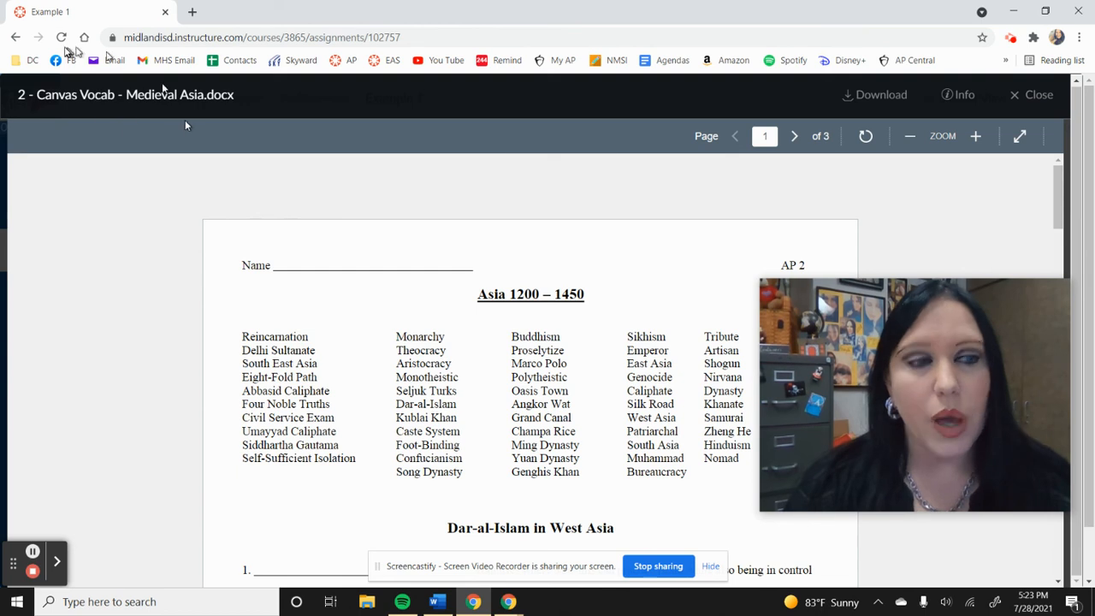
pyautogui.click(11, 38)
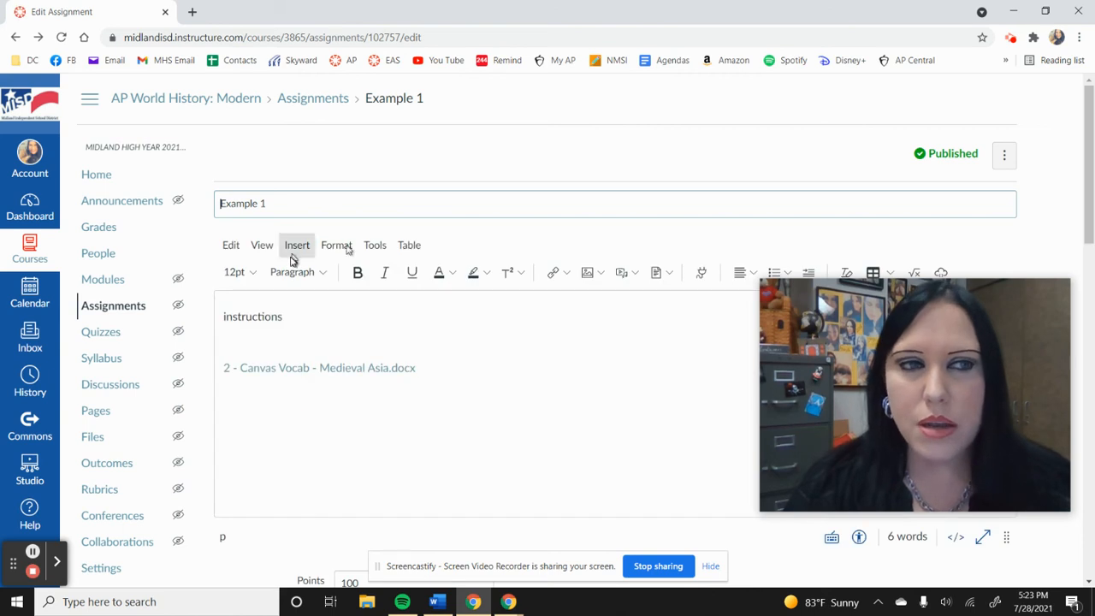
pyautogui.click(210, 103)
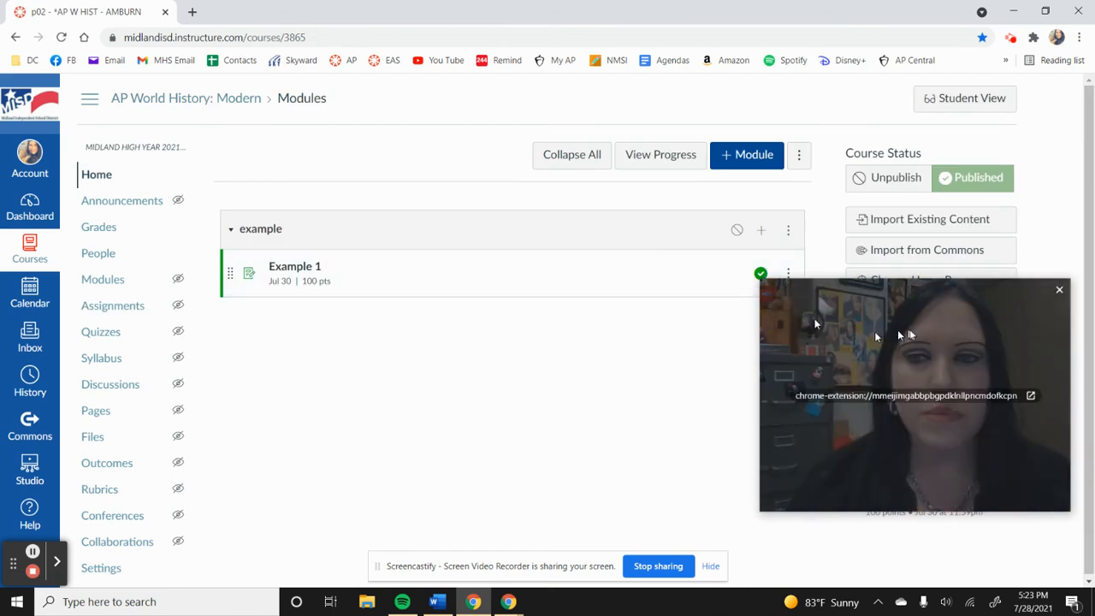
pyautogui.moveTo(924, 335); pyautogui.dragTo(908, 401)
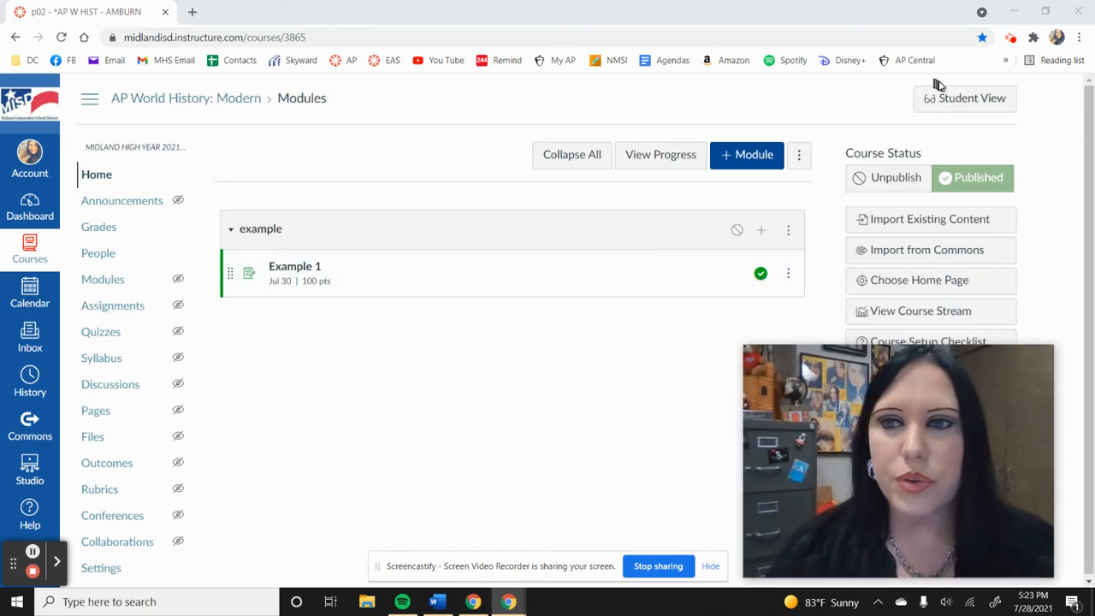
# - Check the course's modules page in Student View, and leave Student View
pyautogui.click(967, 100)
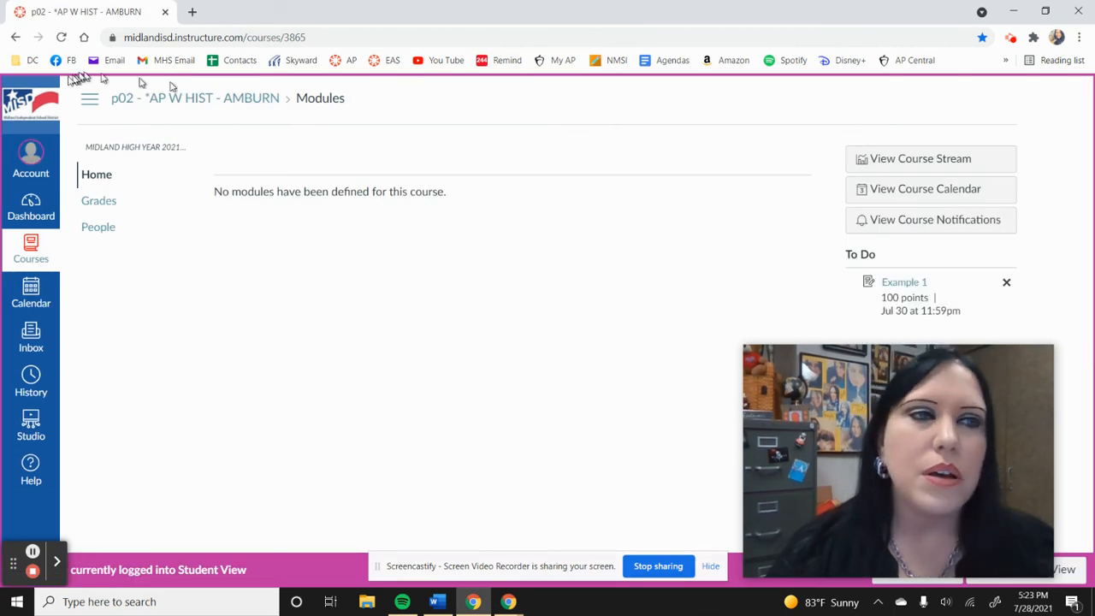
pyautogui.click(12, 37)
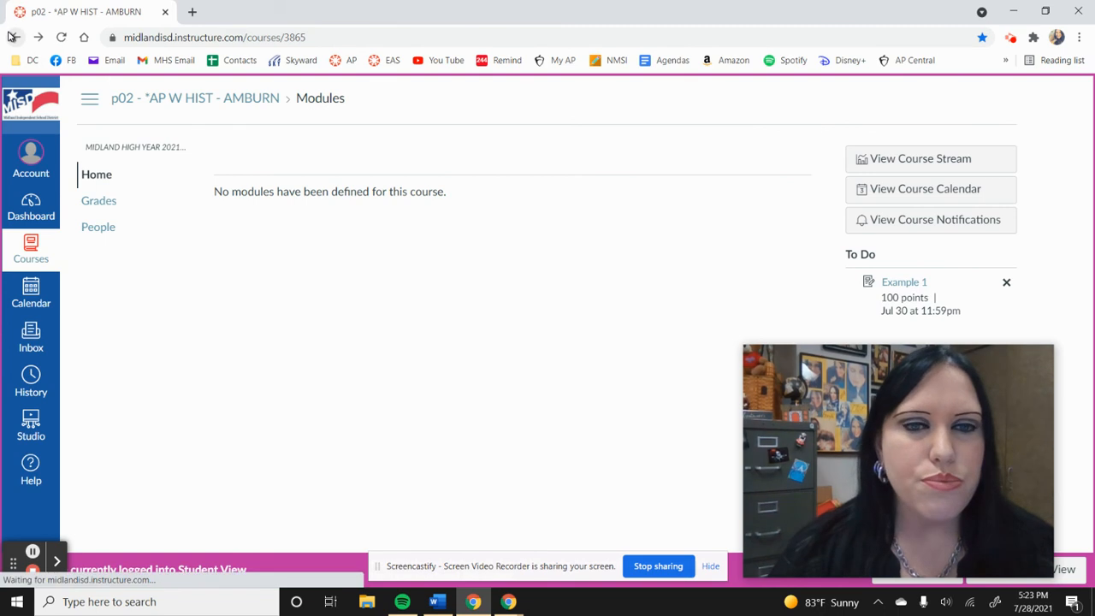
pyautogui.moveTo(948, 453); pyautogui.dragTo(934, 256)
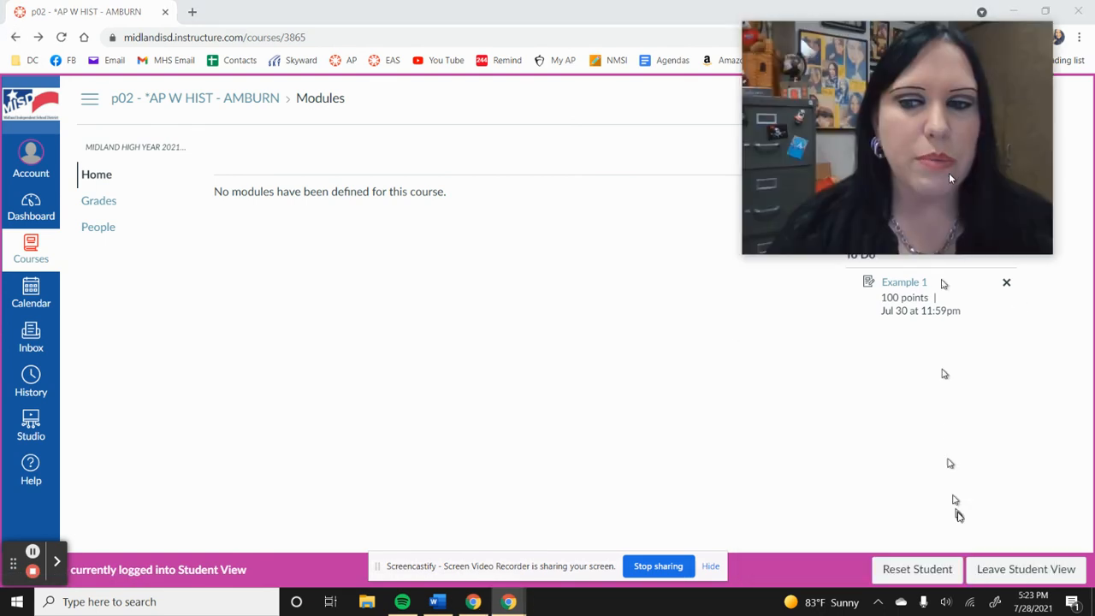
pyautogui.click(1025, 569)
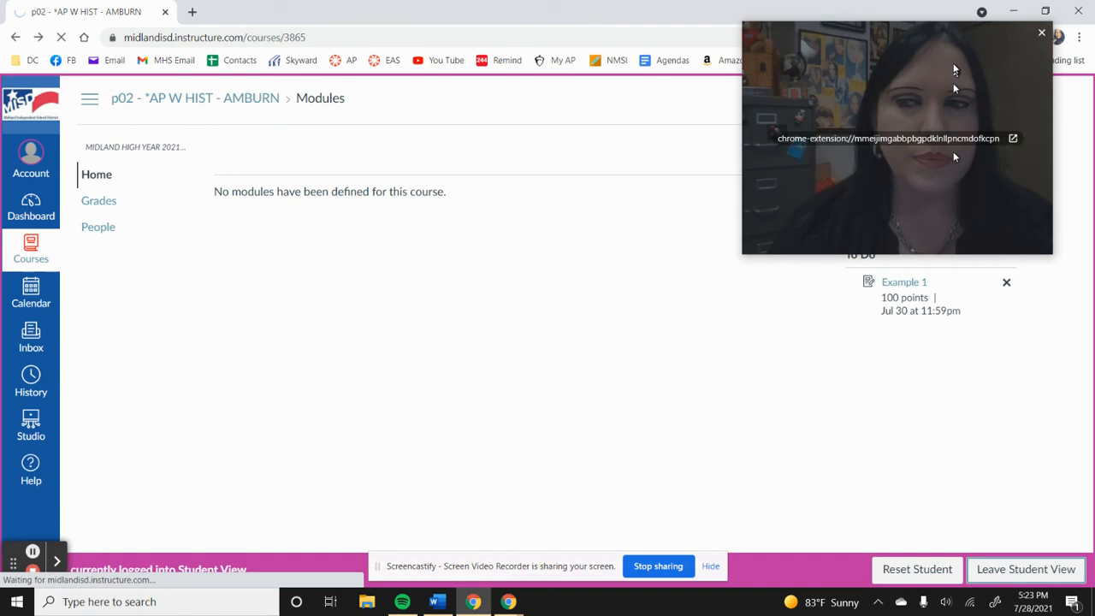
pyautogui.moveTo(959, 170); pyautogui.dragTo(973, 510)
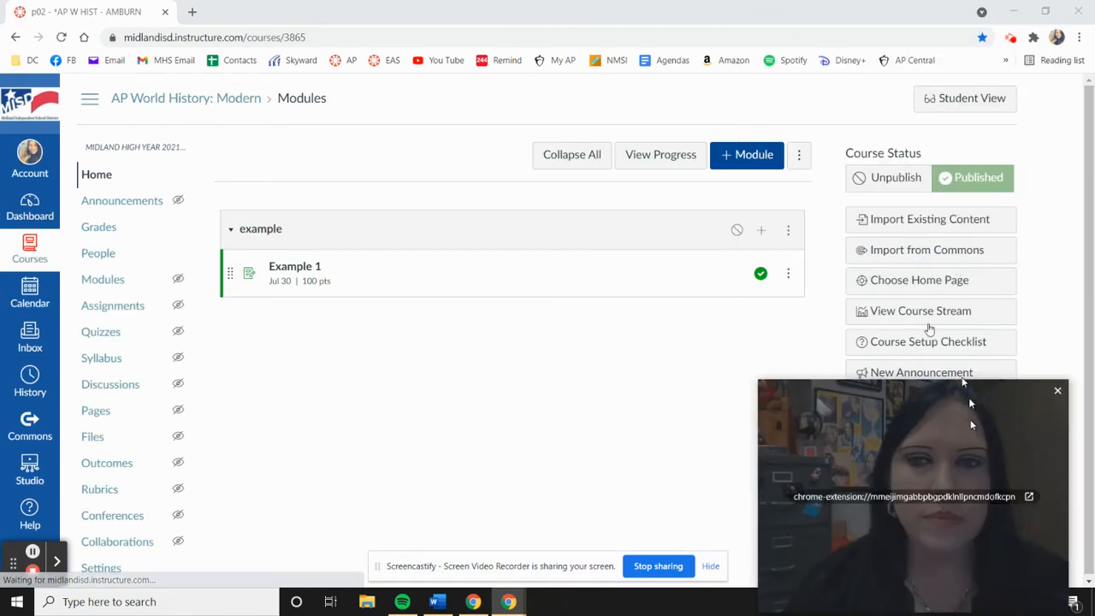
# - Publish the example module, and check the Example 1 assignment and its attached document in Student View
pyautogui.click(736, 237)
pyautogui.click(978, 99)
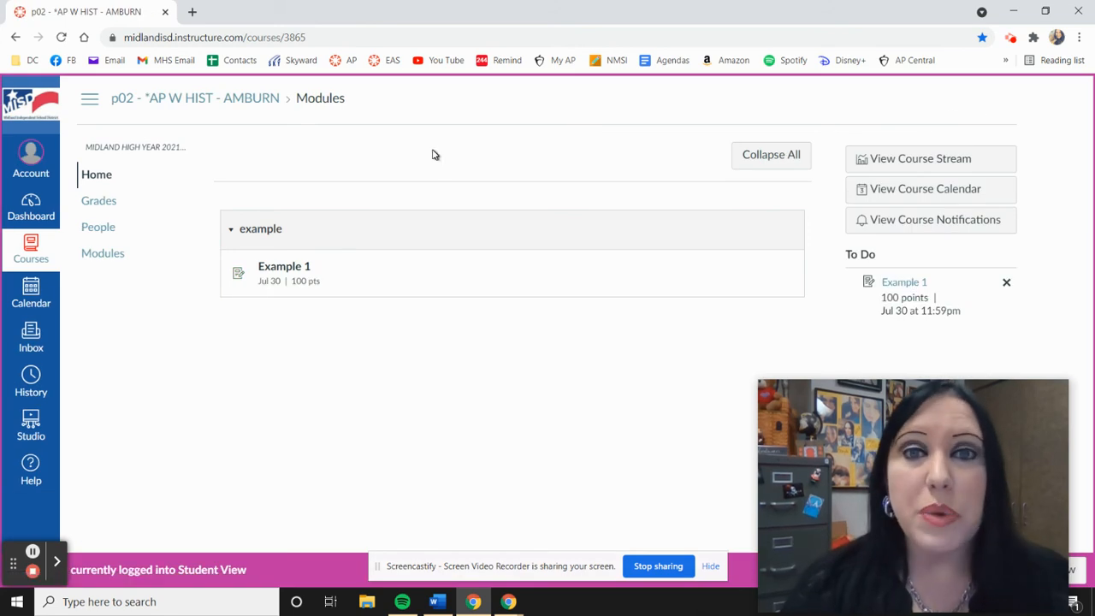
pyautogui.click(304, 271)
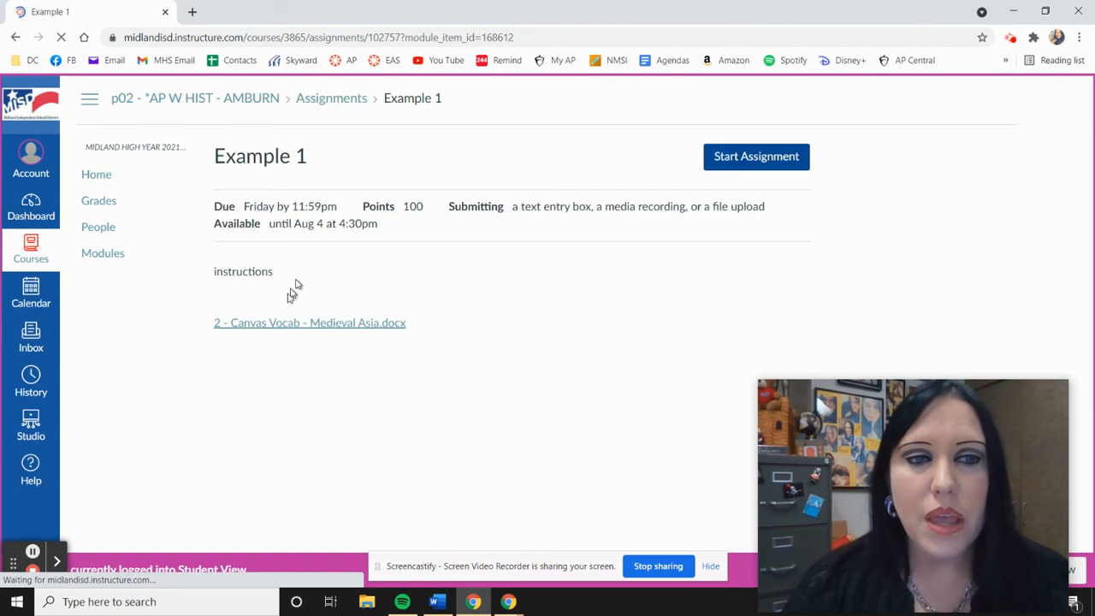
pyautogui.click(277, 325)
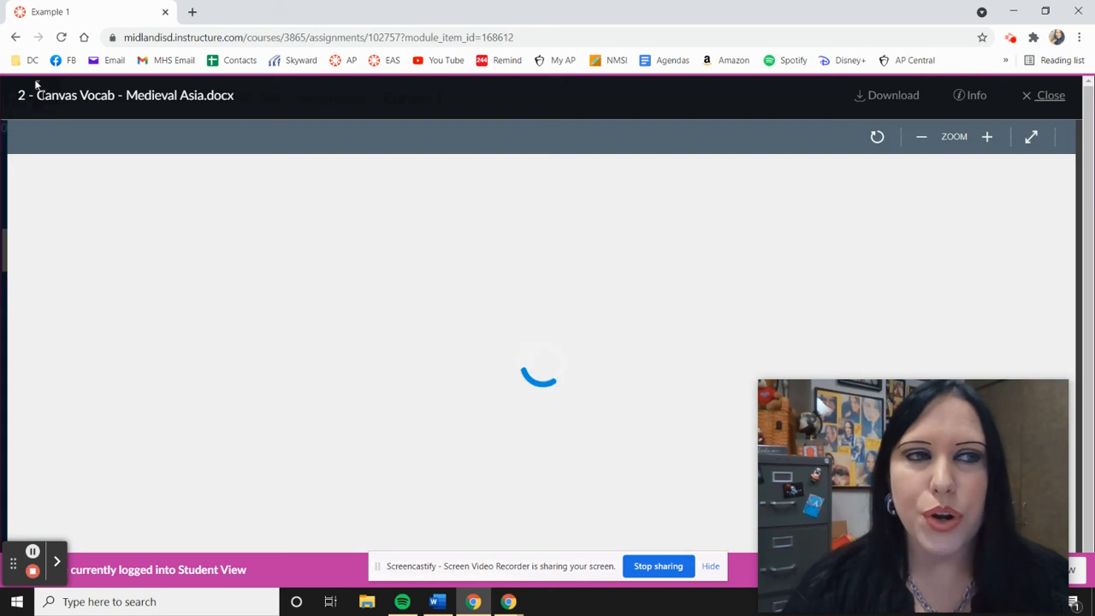
pyautogui.click(16, 36)
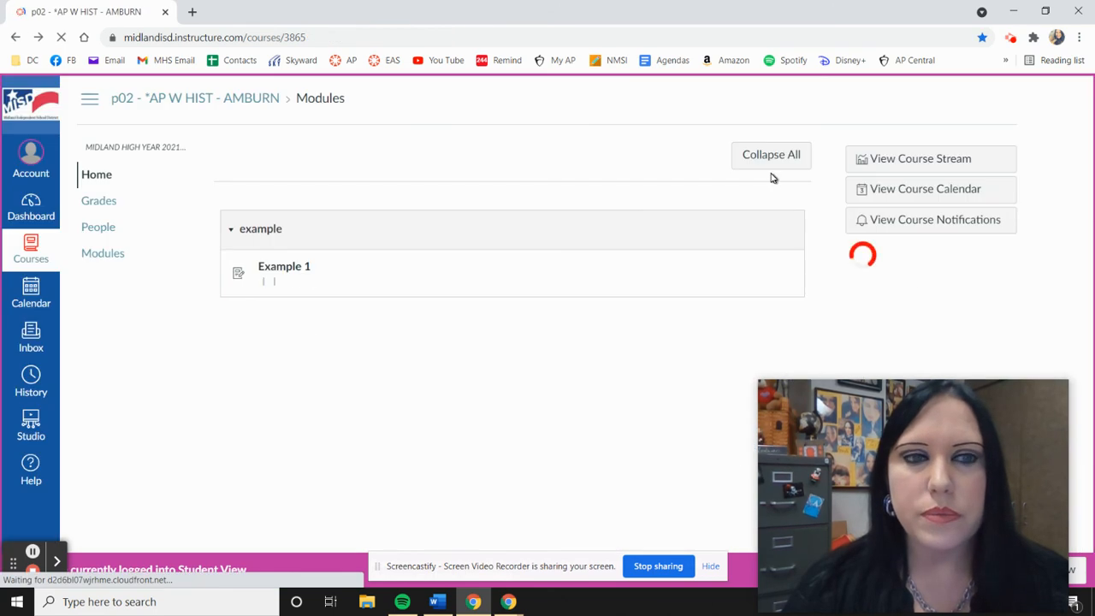
# - Start the Example 1 assignment as the test student and submit the file 2 Review - Medieval Asia - Copy.docx
pyautogui.click(290, 270)
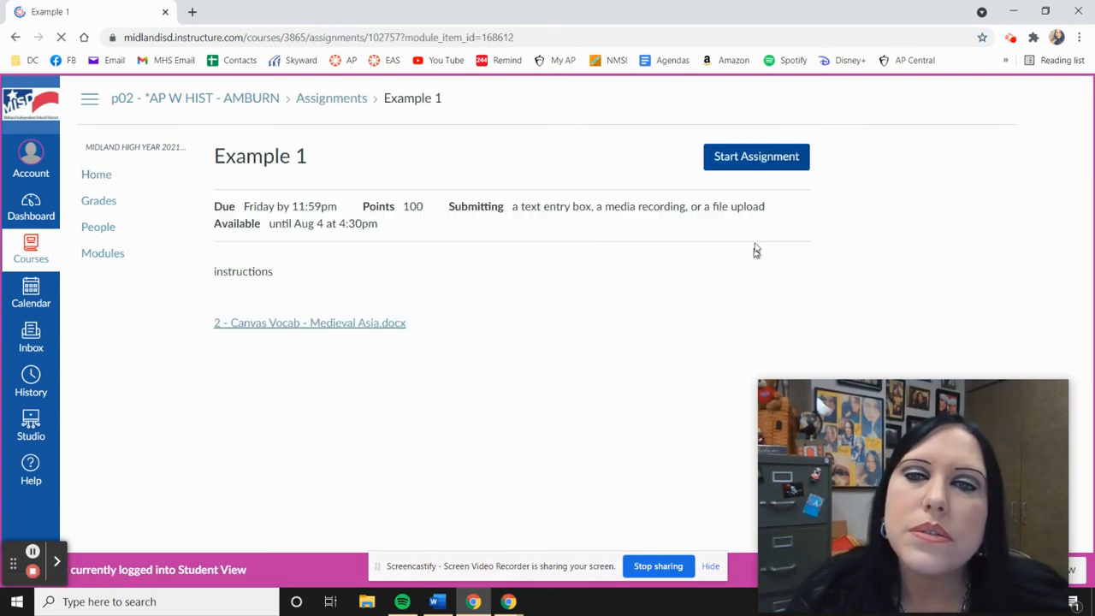
pyautogui.click(760, 157)
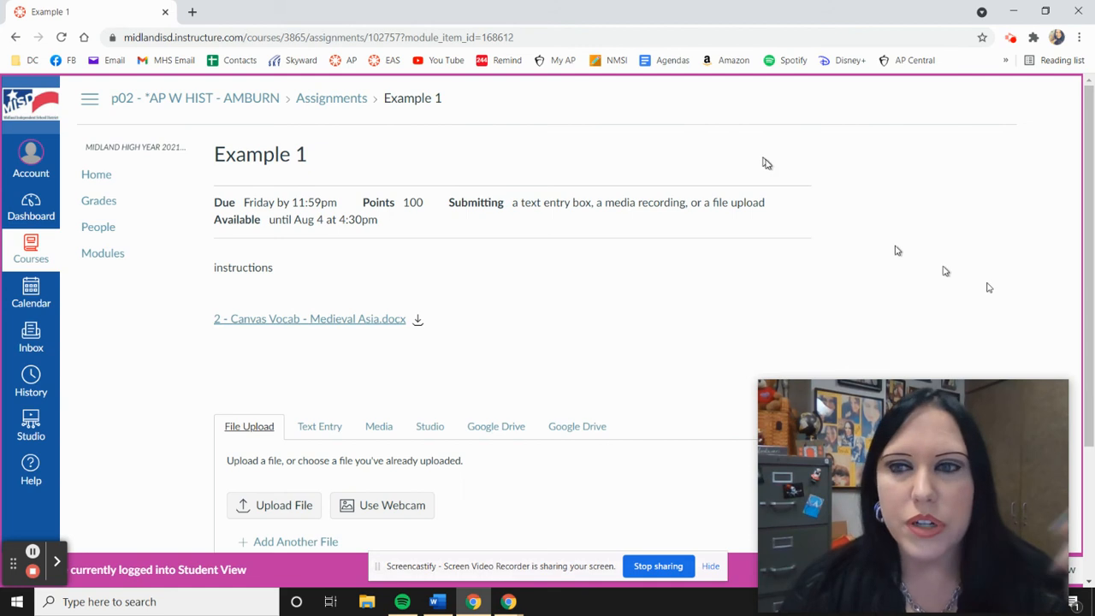
pyautogui.moveTo(1088, 275); pyautogui.dragTo(1094, 532)
pyautogui.moveTo(894, 447); pyautogui.dragTo(871, 101)
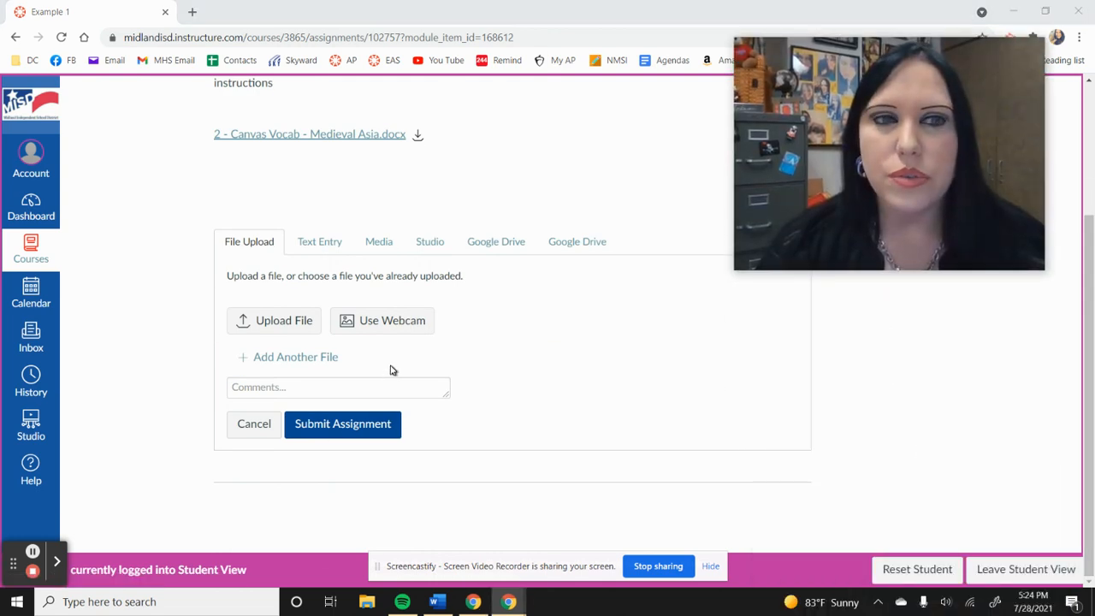
pyautogui.click(287, 325)
pyautogui.click(285, 320)
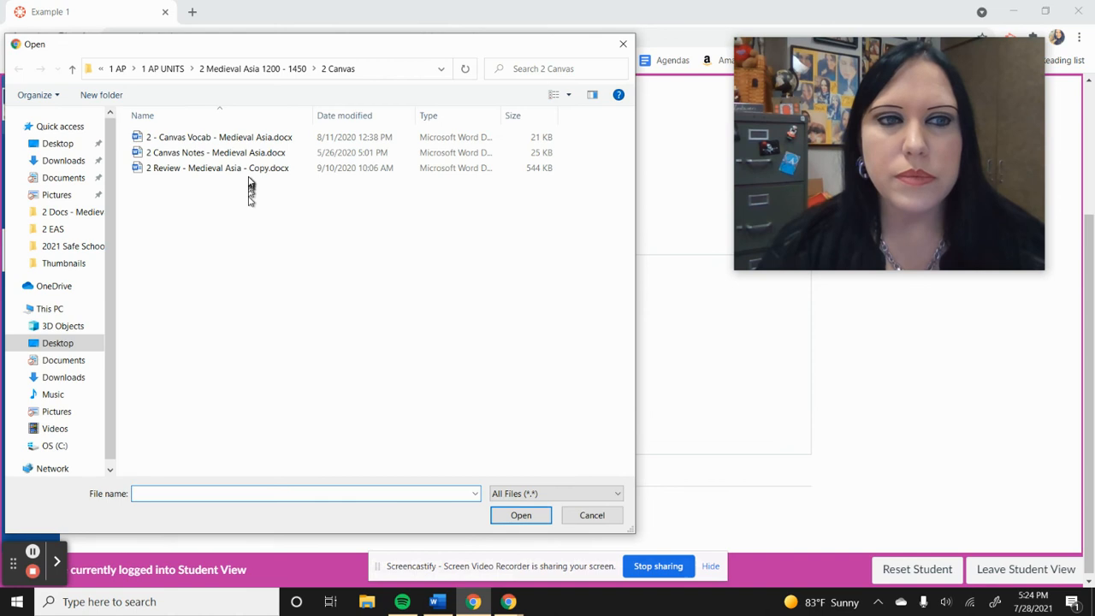
pyautogui.click(251, 170)
pyautogui.doubleClick(251, 169)
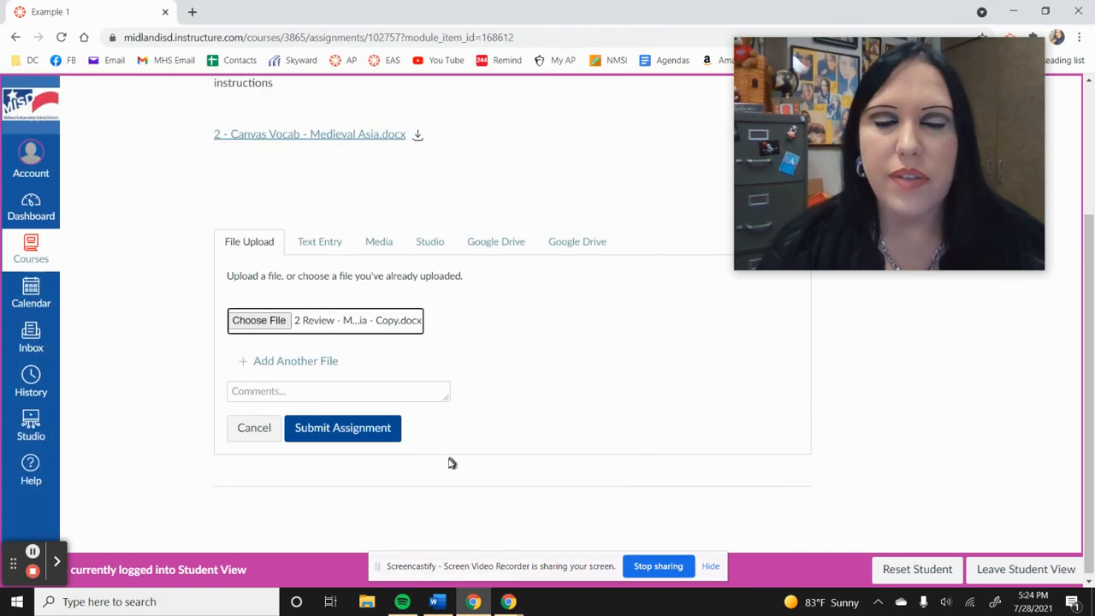
pyautogui.click(343, 430)
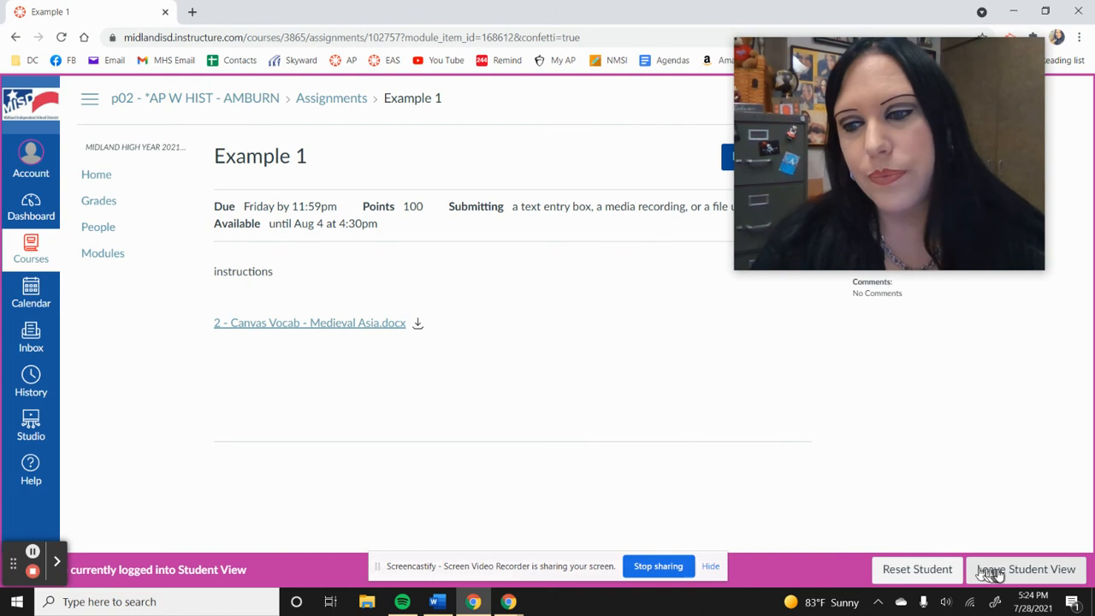
# - Leave Student View and open the Example 1 submission for grading from the course's To Do list
pyautogui.click(999, 575)
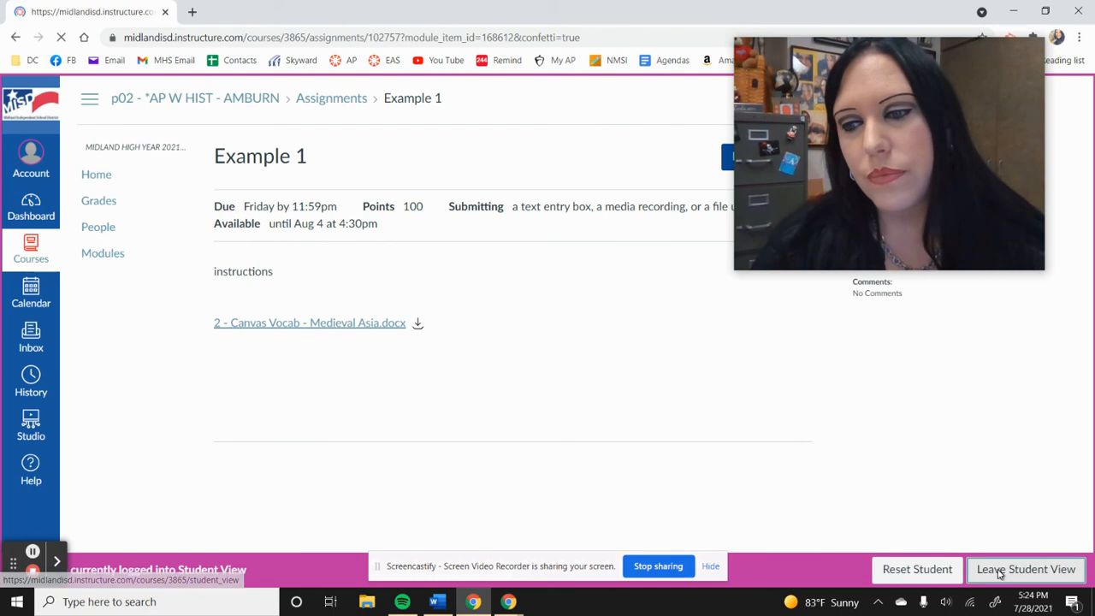
pyautogui.moveTo(902, 108); pyautogui.dragTo(919, 323)
pyautogui.click(153, 99)
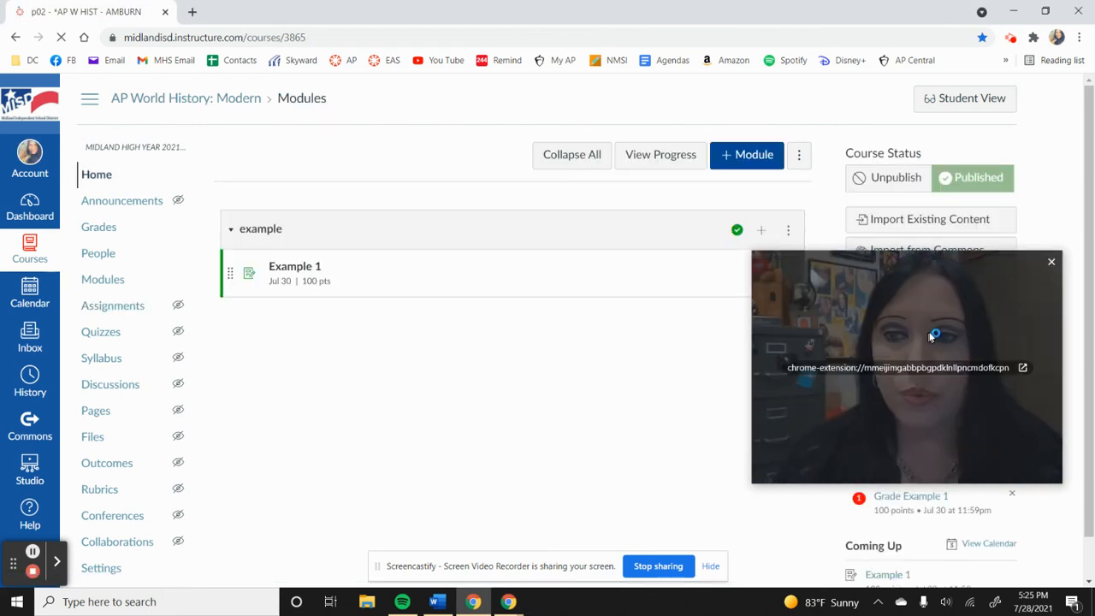
pyautogui.moveTo(945, 312); pyautogui.dragTo(218, 103)
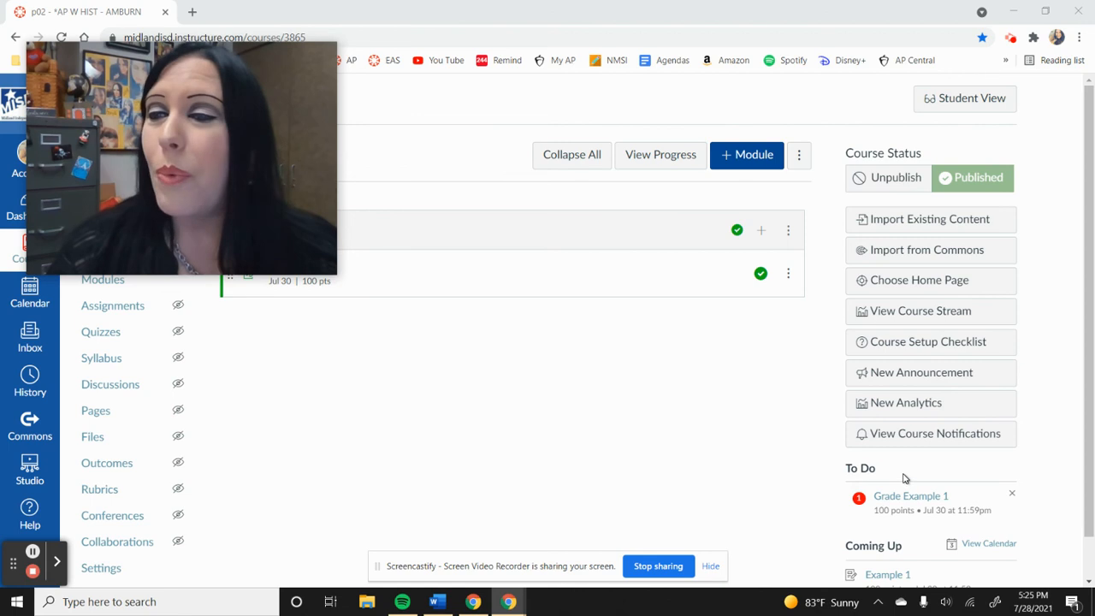
pyautogui.scroll(-1, 905, 477)
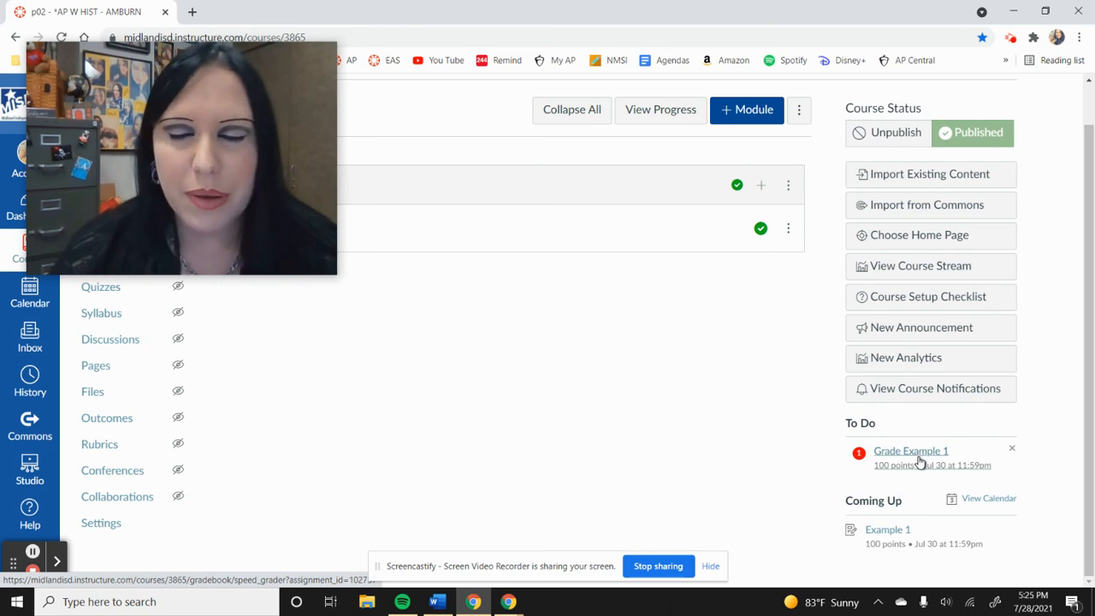
pyautogui.click(922, 460)
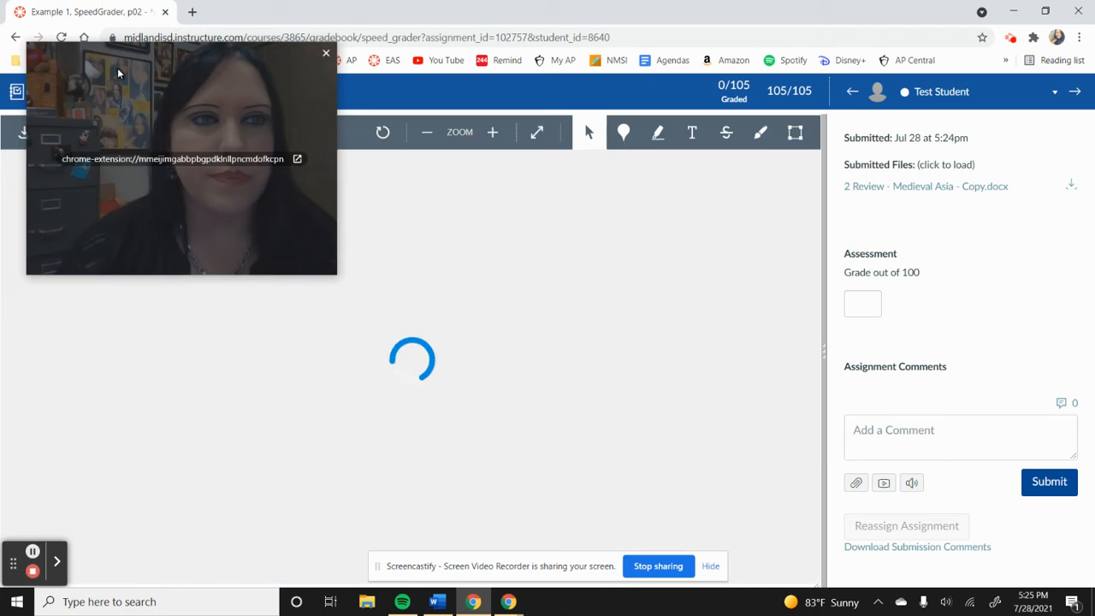
# - Look through the test student's submitted document in SpeedGrader
pyautogui.moveTo(118, 68); pyautogui.dragTo(118, 353)
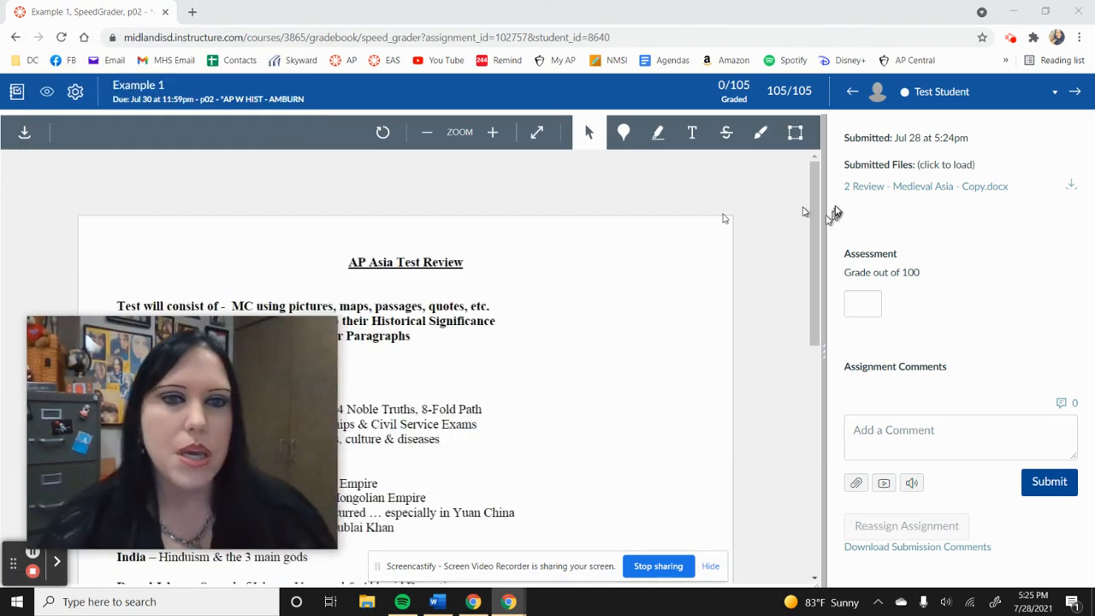
pyautogui.moveTo(291, 374); pyautogui.dragTo(274, 64)
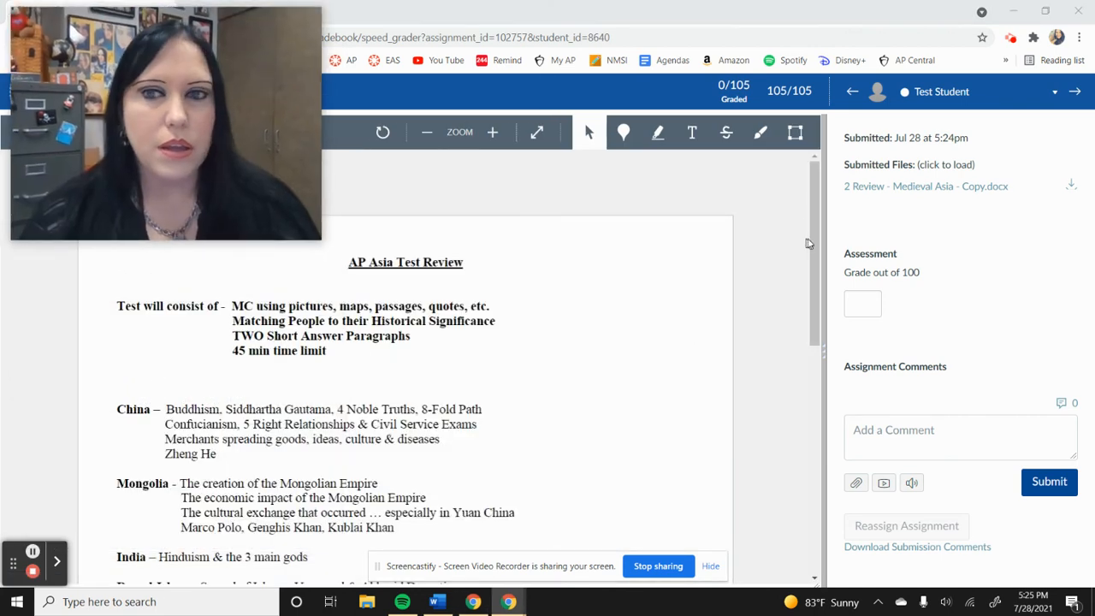
pyautogui.scroll(-6, 816, 243)
pyautogui.scroll(6, 814, 233)
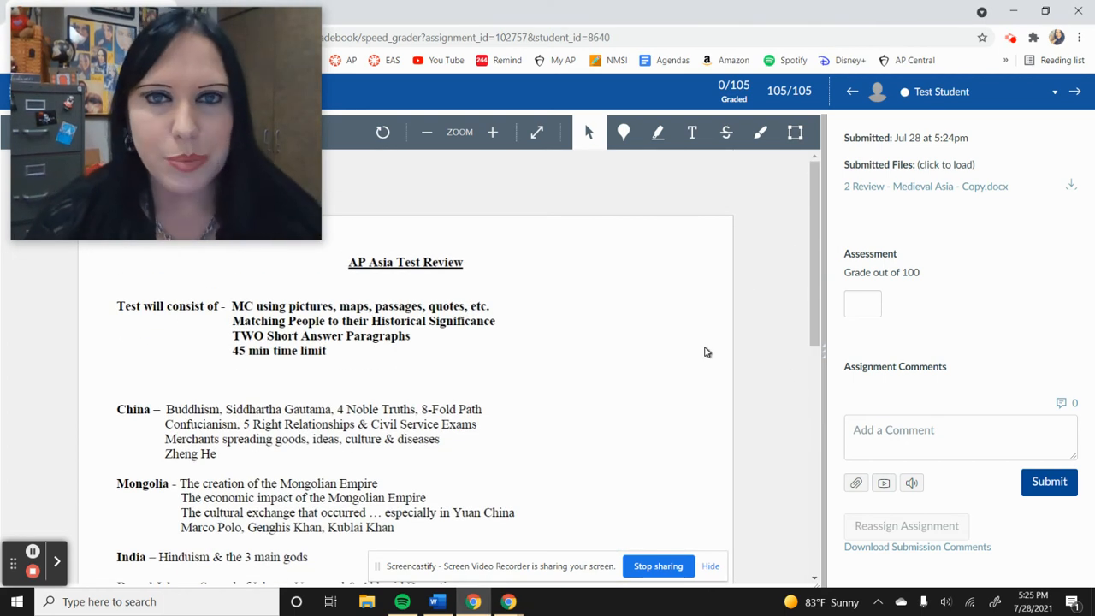
pyautogui.moveTo(245, 160); pyautogui.dragTo(274, 483)
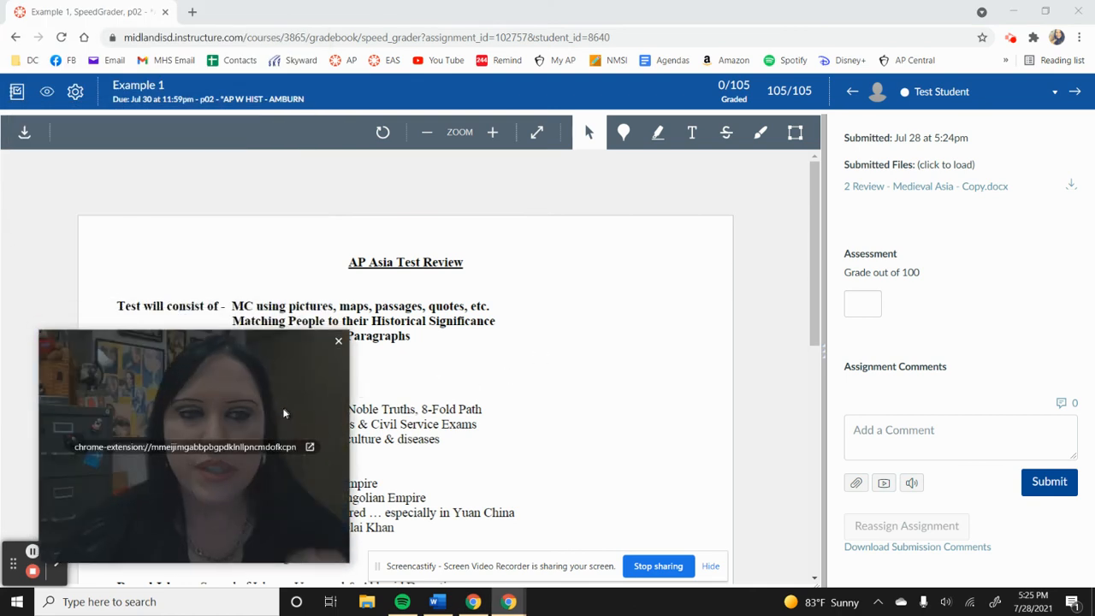
pyautogui.moveTo(815, 325); pyautogui.dragTo(819, 417)
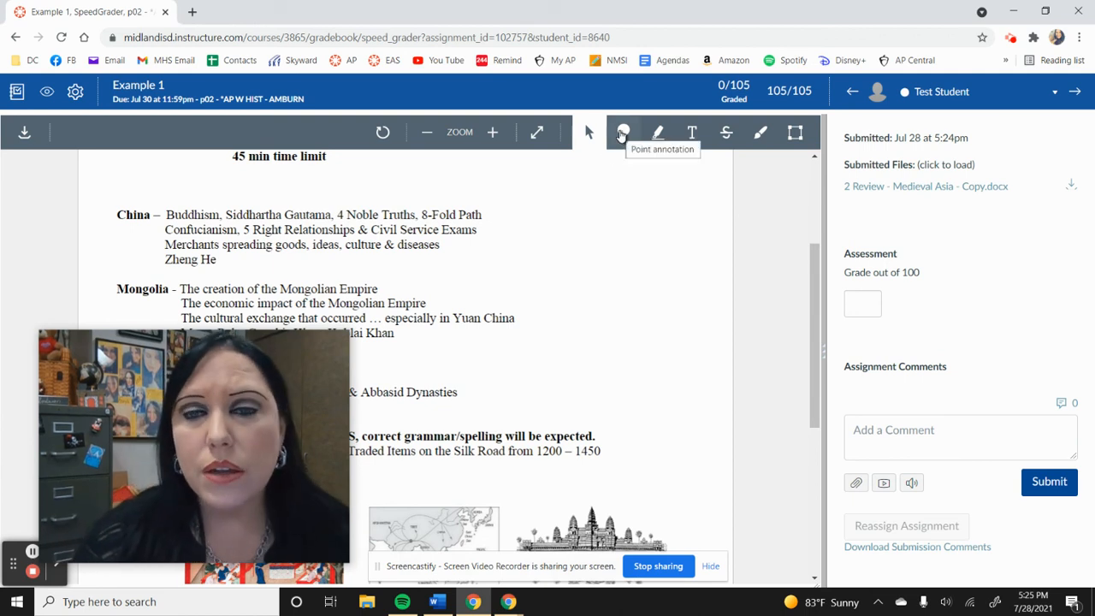
# - Add a blue point annotation above "Noble Truths" in the China section with the comment "noble shouldn't be cap"
pyautogui.click(623, 135)
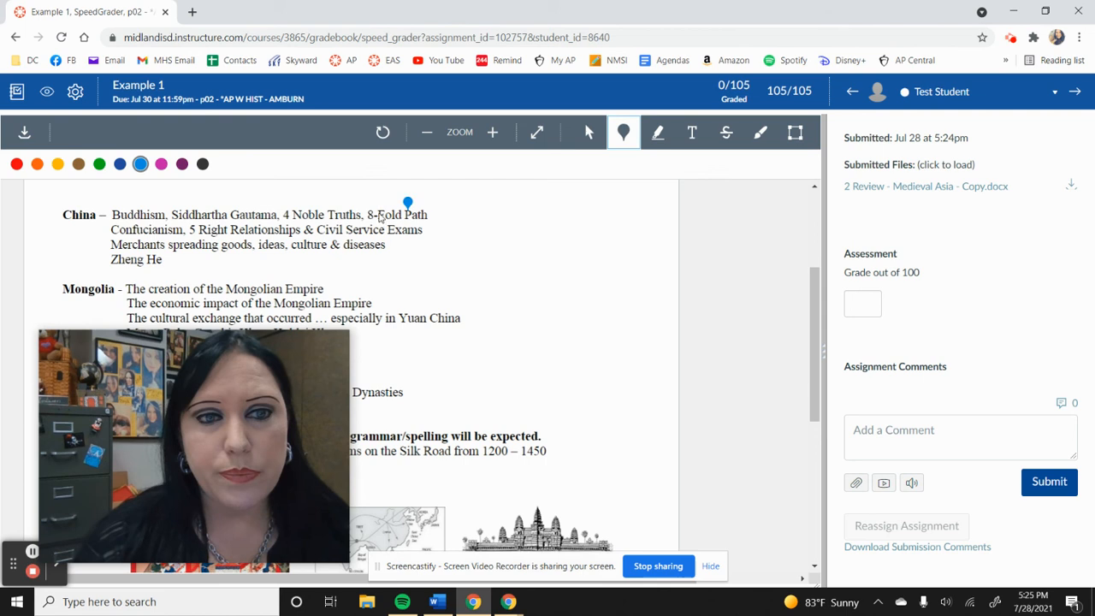
pyautogui.click(306, 202)
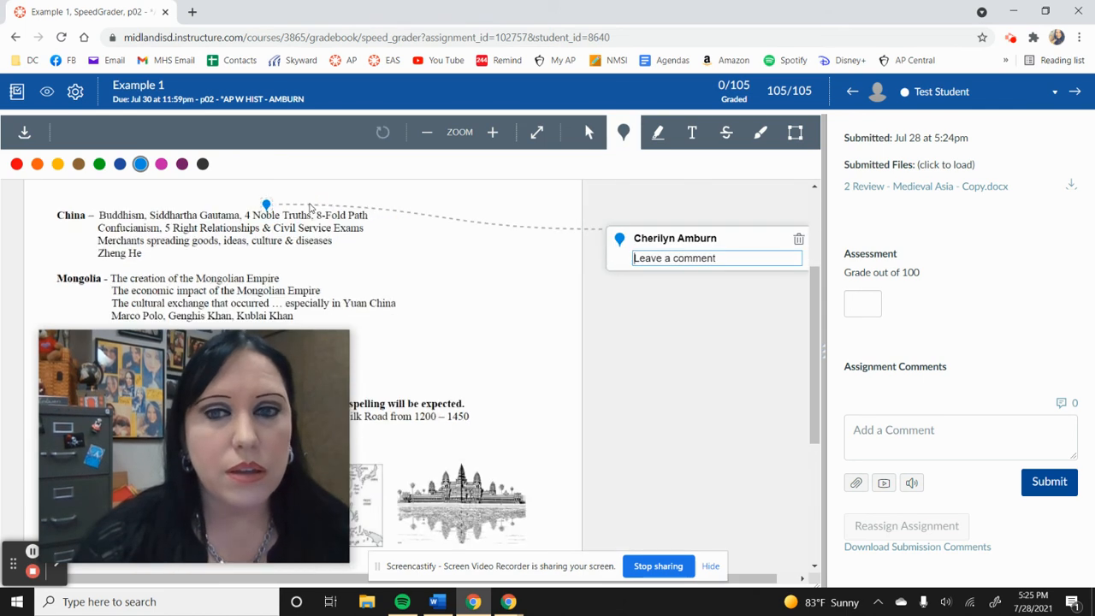
pyautogui.write('noble s')
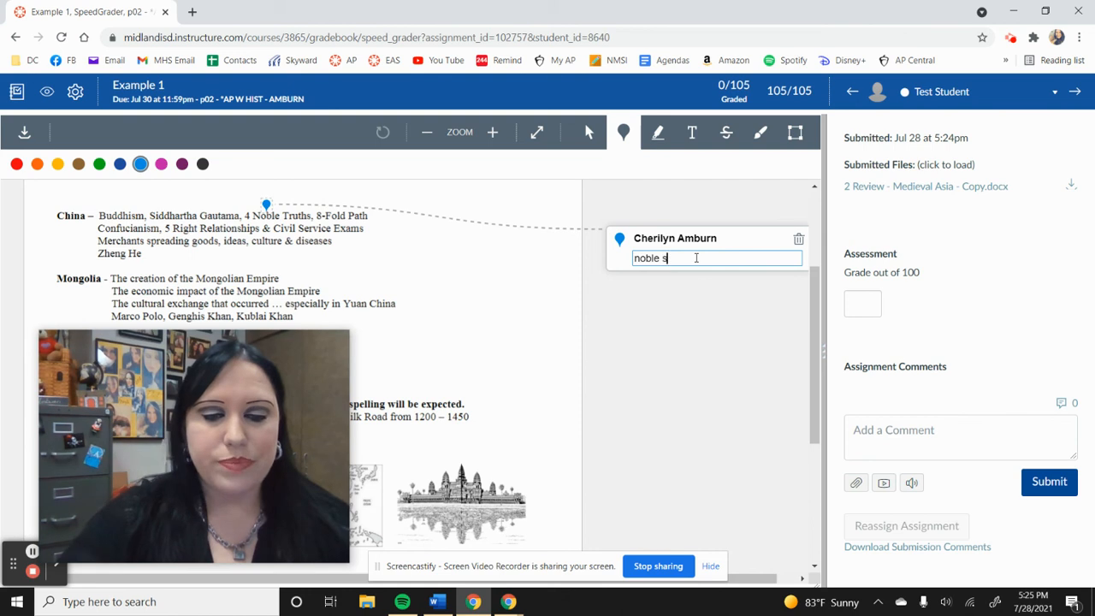
pyautogui.write("houldn't be cap")
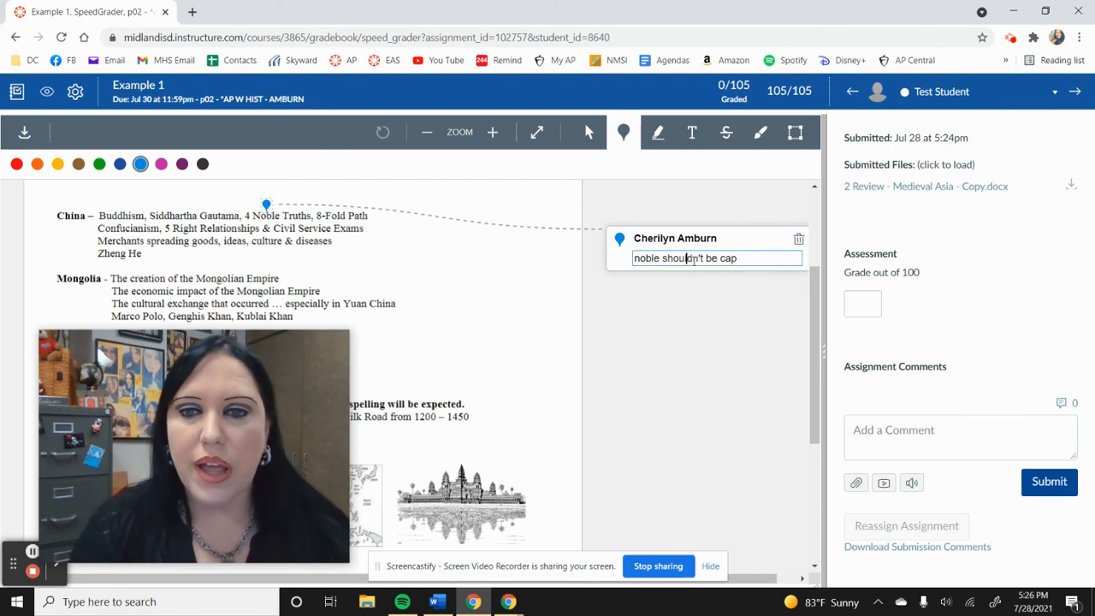
pyautogui.click(716, 356)
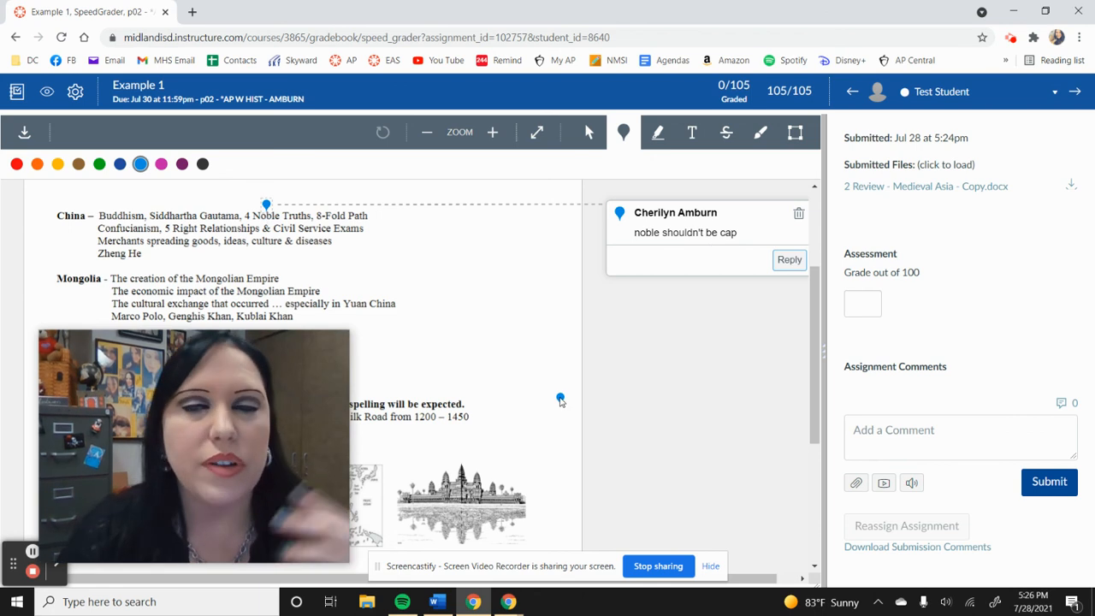
# - Highlight the Confucianism and Merchants lines in green and attach the comment "i see that you tried Thesis, but herre;s"
pyautogui.click(659, 135)
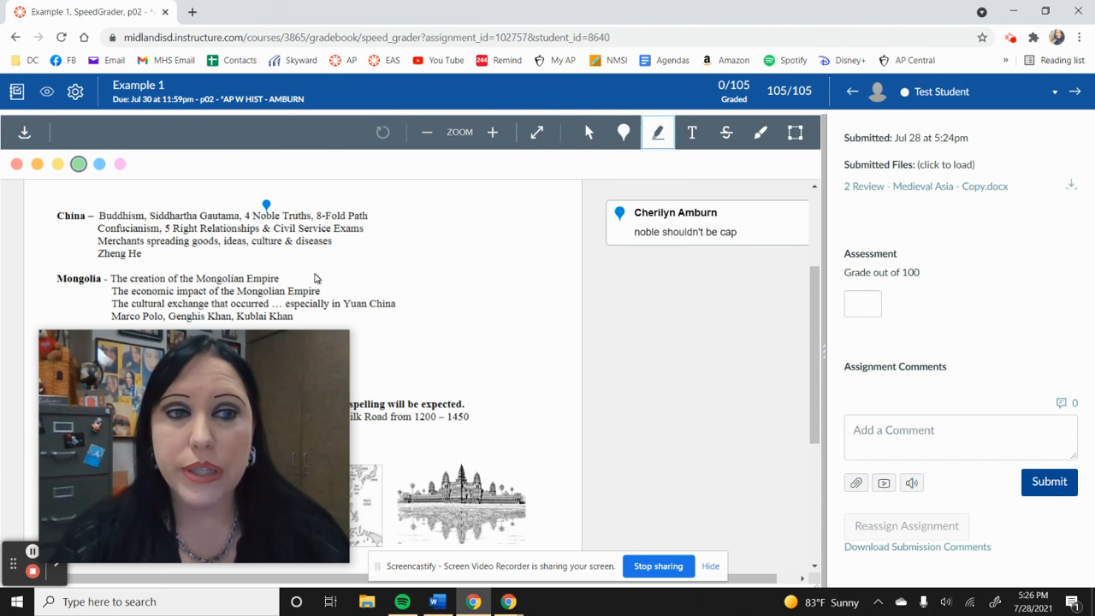
pyautogui.moveTo(128, 229); pyautogui.dragTo(352, 243)
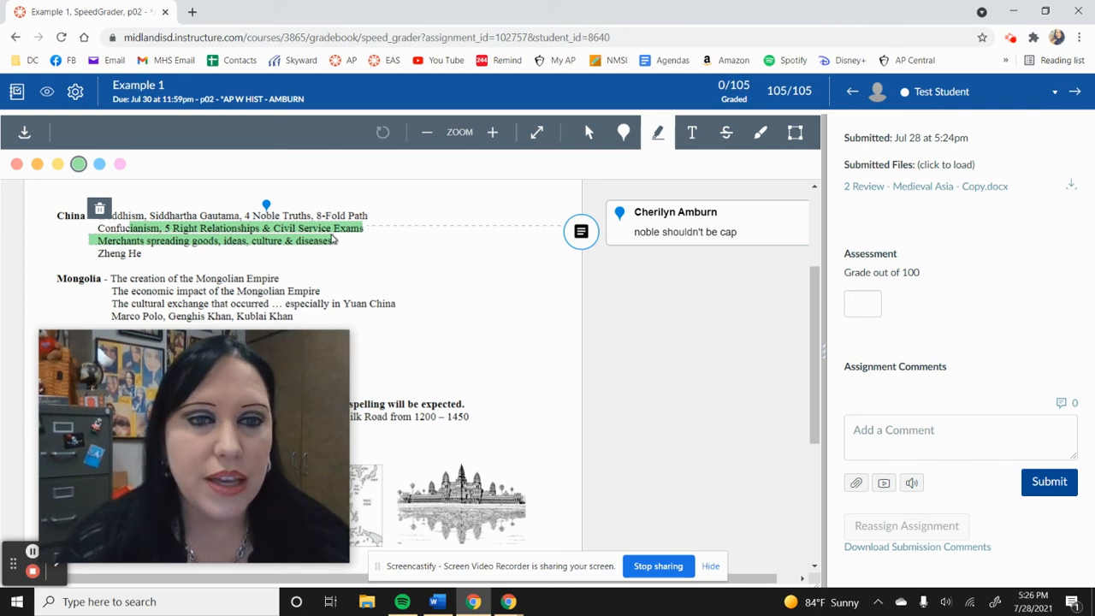
pyautogui.click(579, 236)
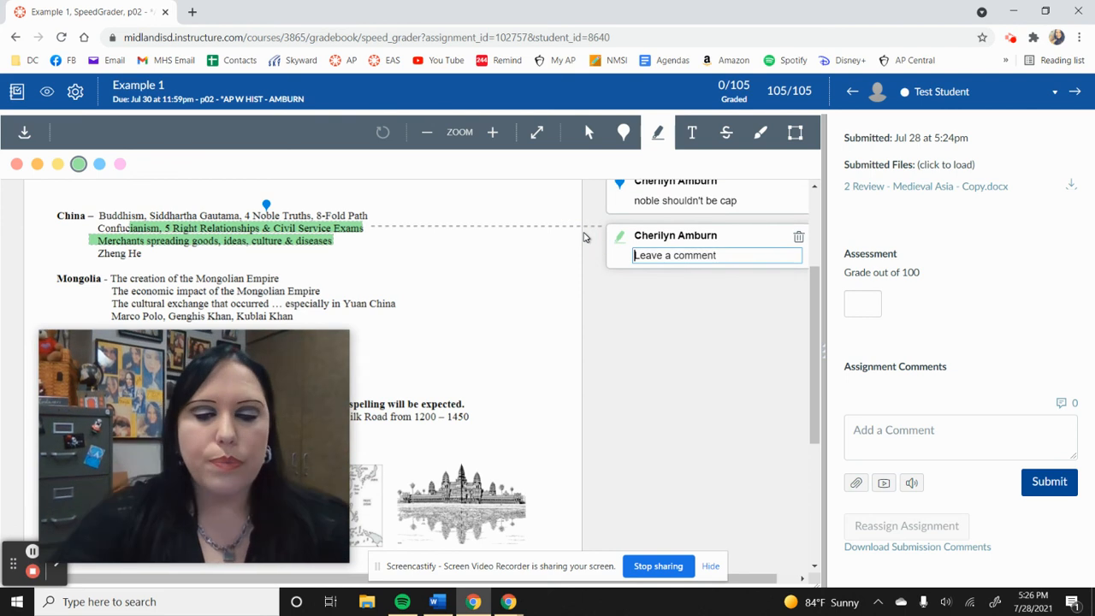
pyautogui.write('i see that you ')
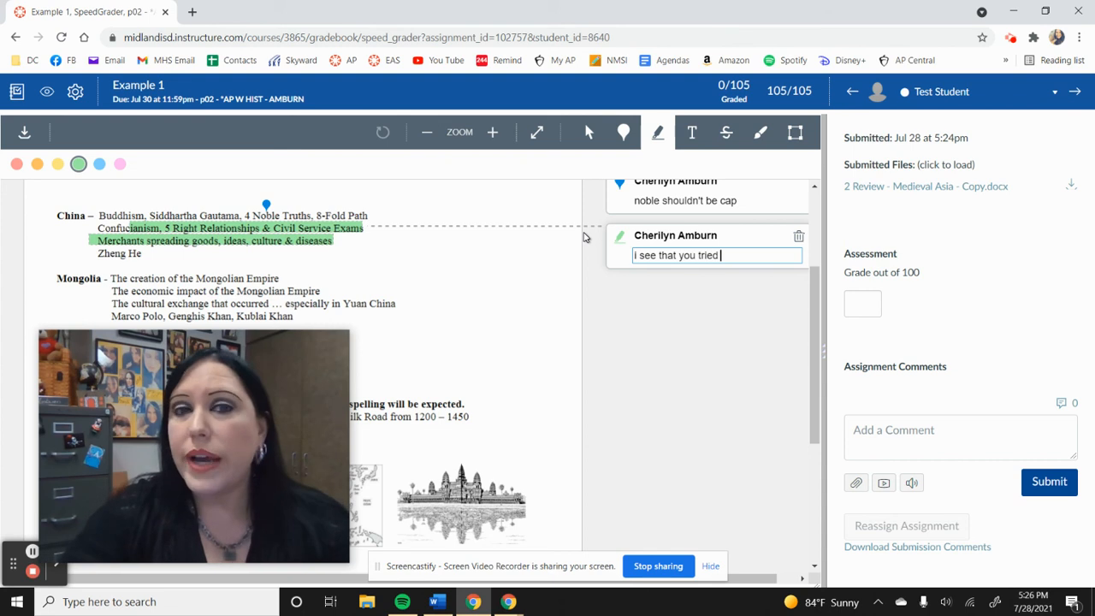
pyautogui.write('tried Thesis,')
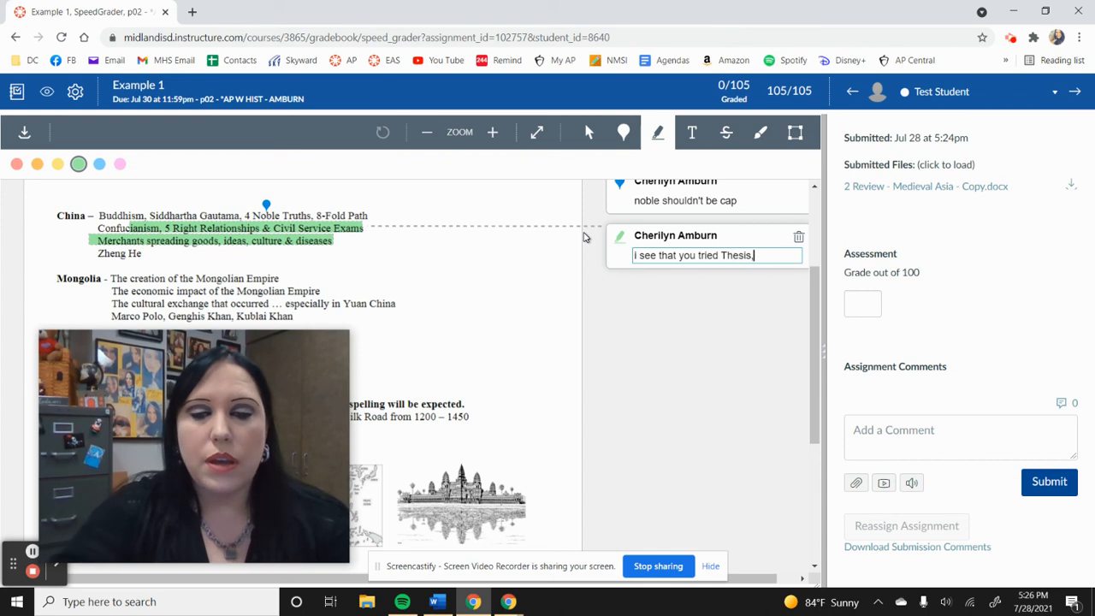
pyautogui.write(' but herre;s')
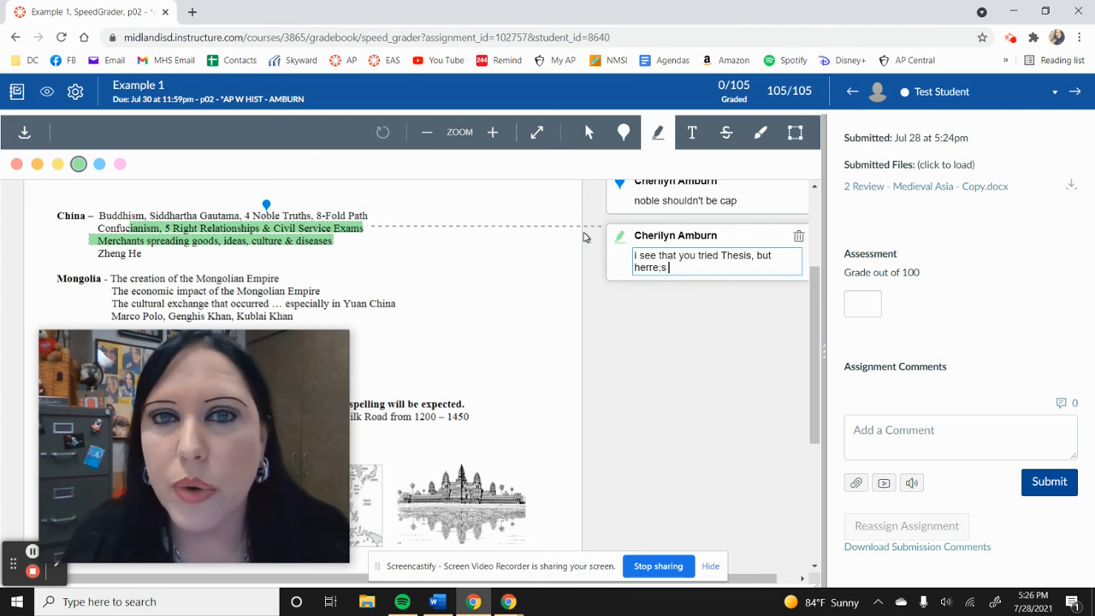
pyautogui.click(583, 237)
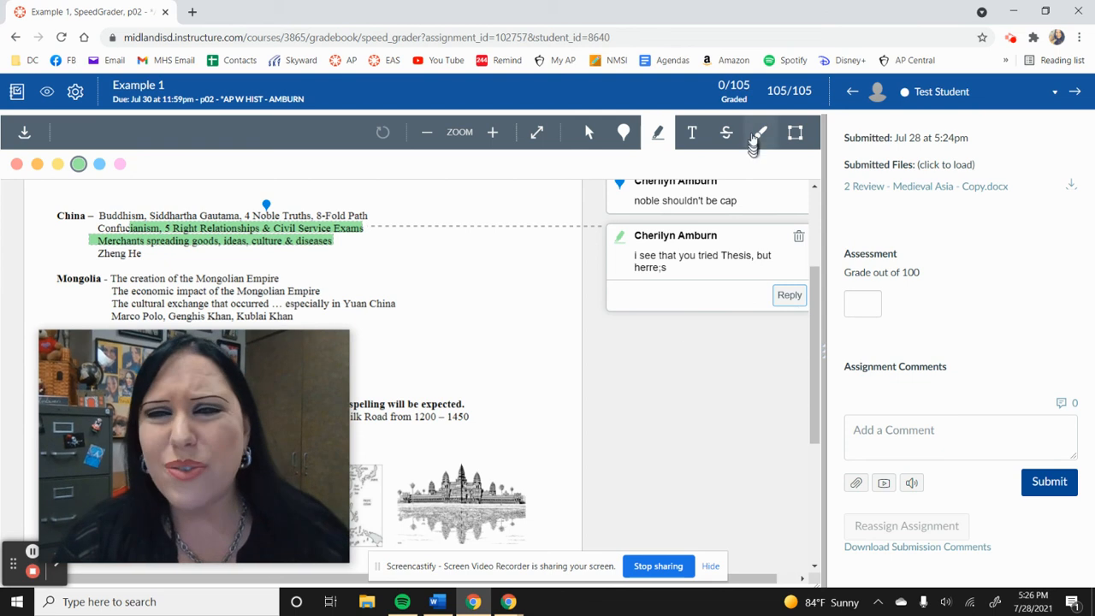
# - Draw a thin blue freehand line across the submitted document beside the China and Mongolia sections
pyautogui.click(755, 137)
pyautogui.moveTo(541, 242); pyautogui.dragTo(435, 424)
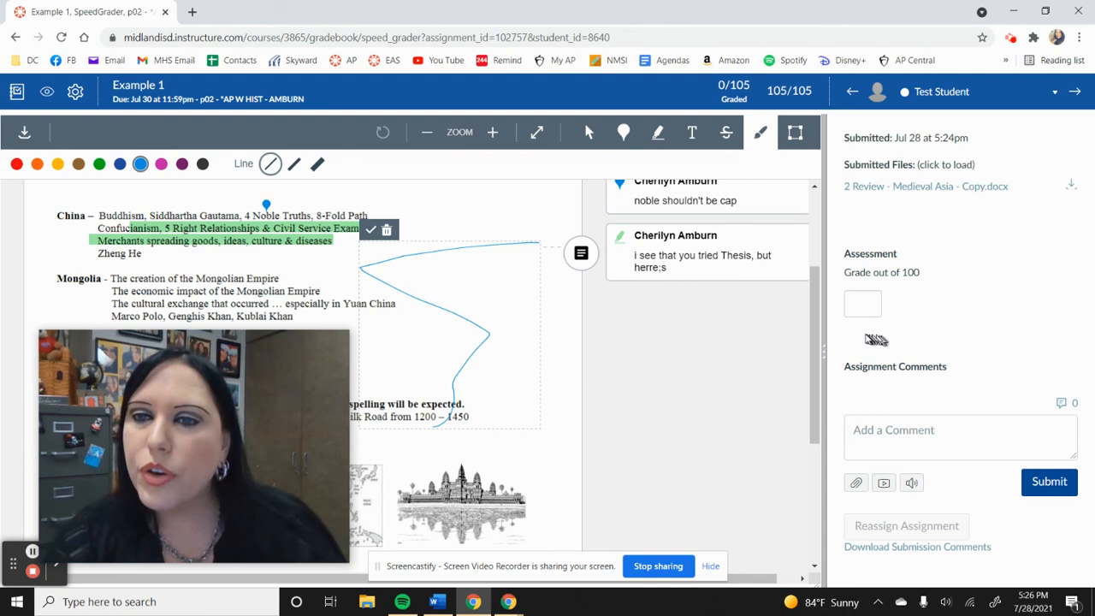
# - Grade the test student's submission 90 out of 100 and write the assignment comment "Good Job!"
pyautogui.click(857, 304)
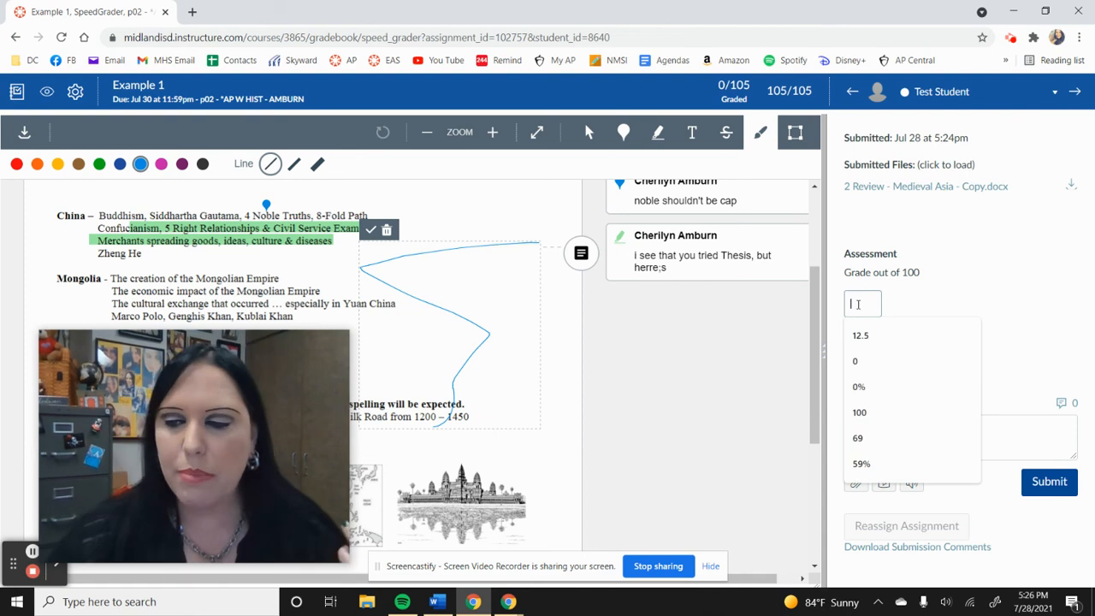
pyautogui.write('93')
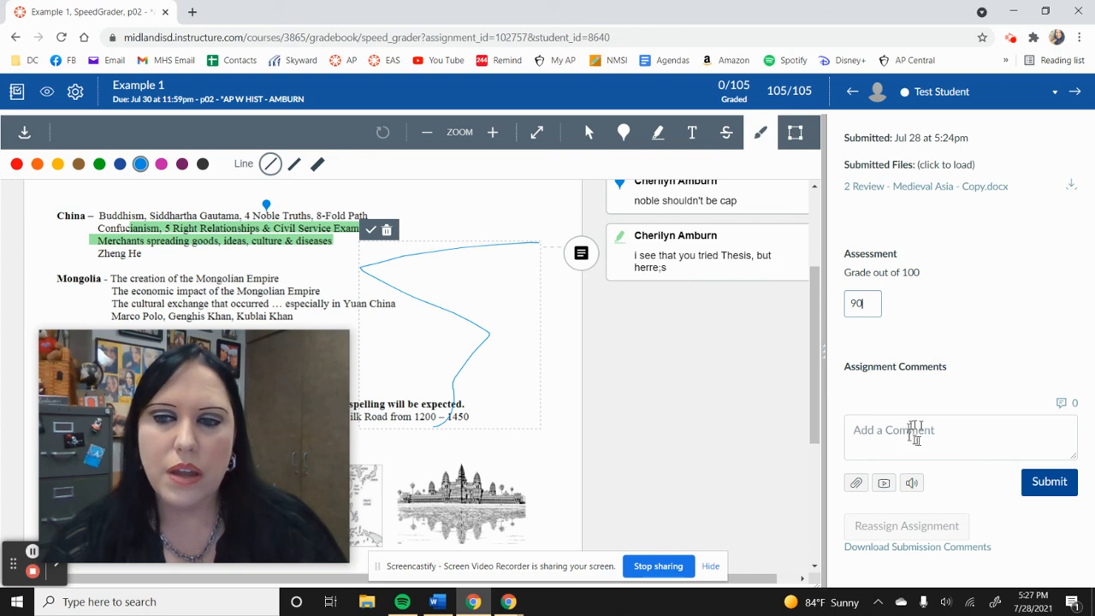
pyautogui.click(917, 422)
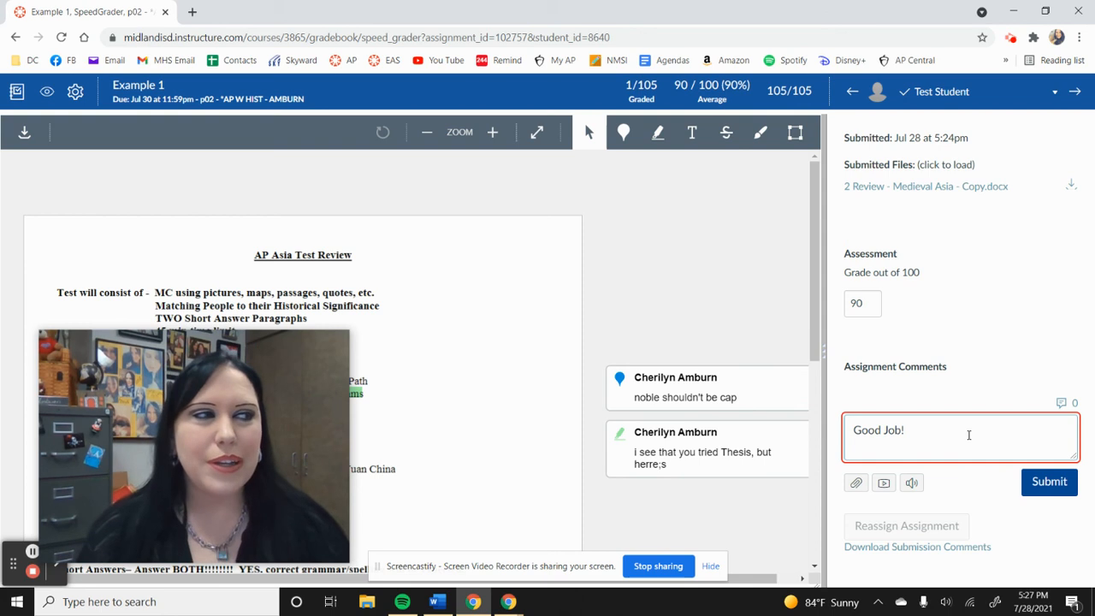
pyautogui.press('Return')
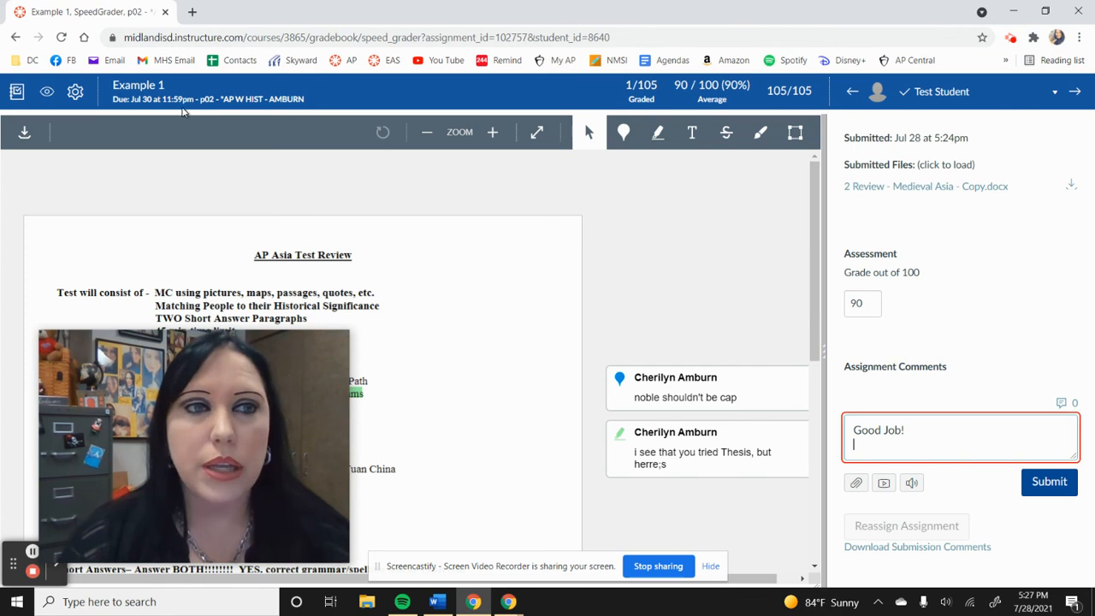
# - Submit the drafted "Good Job!" comment to the test student and confirm the submission
pyautogui.click(137, 87)
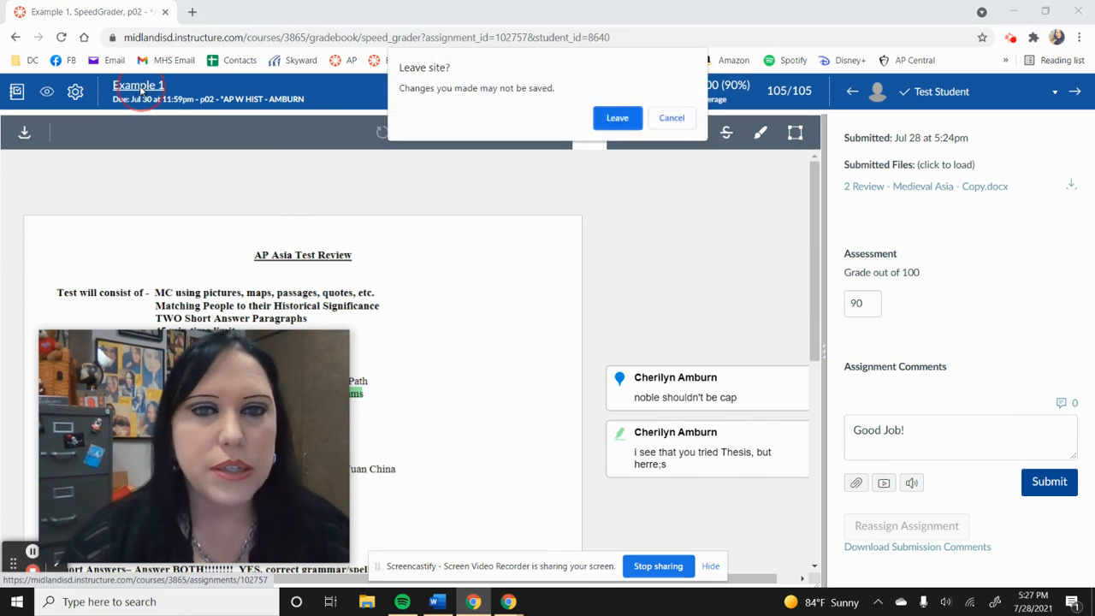
pyautogui.click(672, 118)
pyautogui.scroll(-1, 1026, 479)
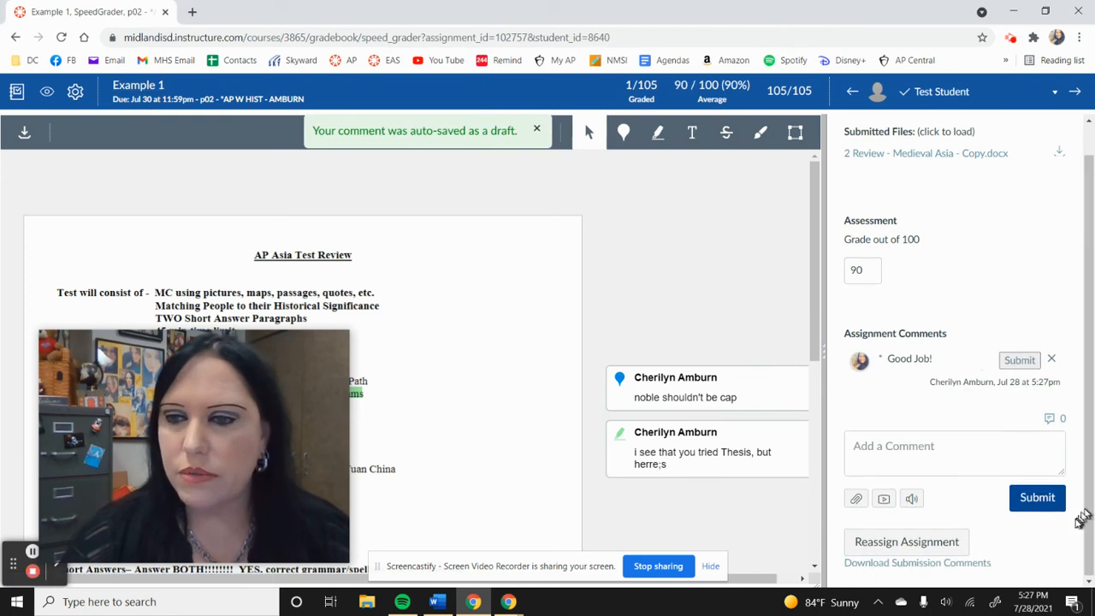
pyautogui.click(1058, 504)
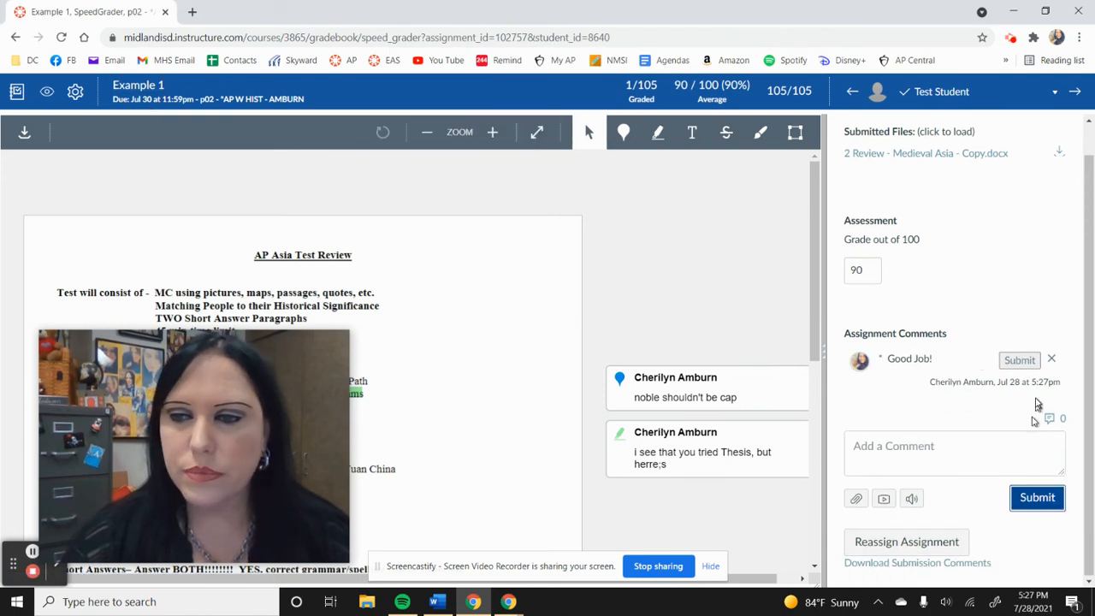
pyautogui.click(1033, 361)
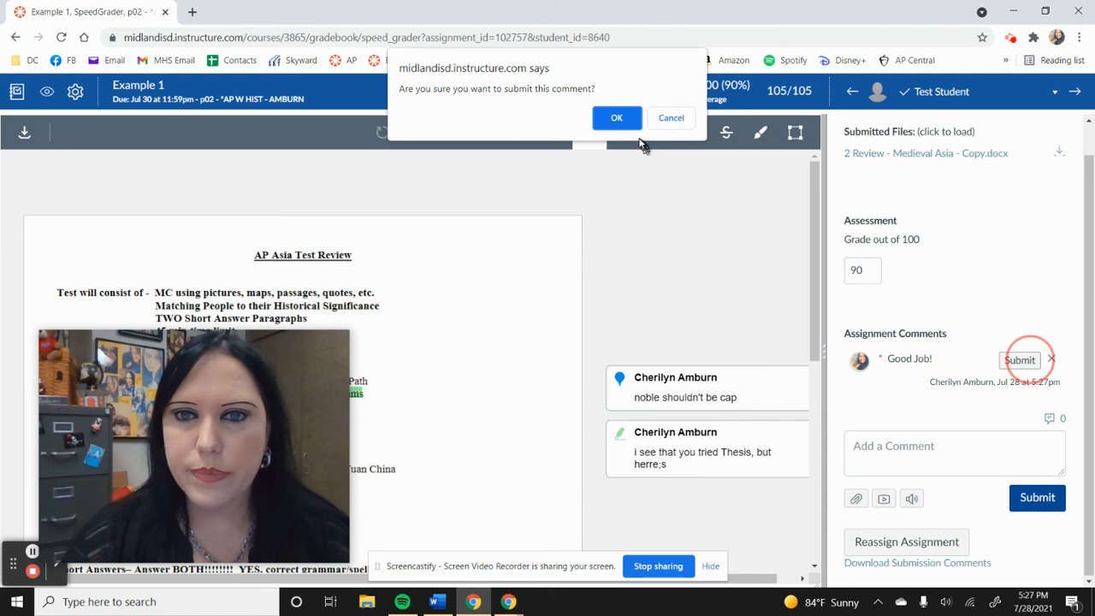
pyautogui.click(618, 117)
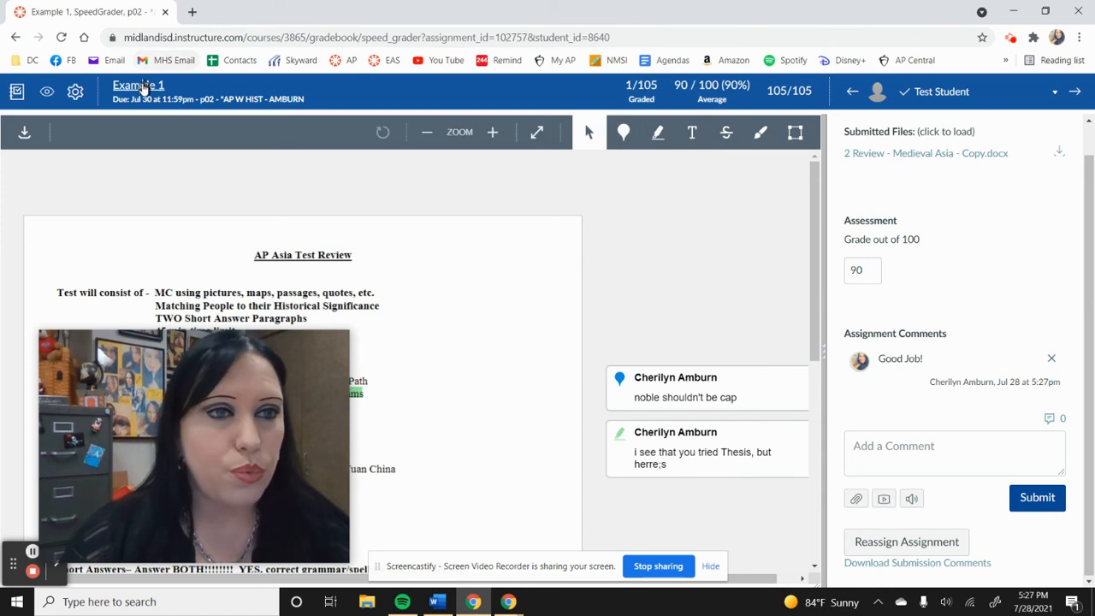
# - Leave SpeedGrader for the Example 1 assignment page and return to the AP World History: Modern course home
pyautogui.click(143, 90)
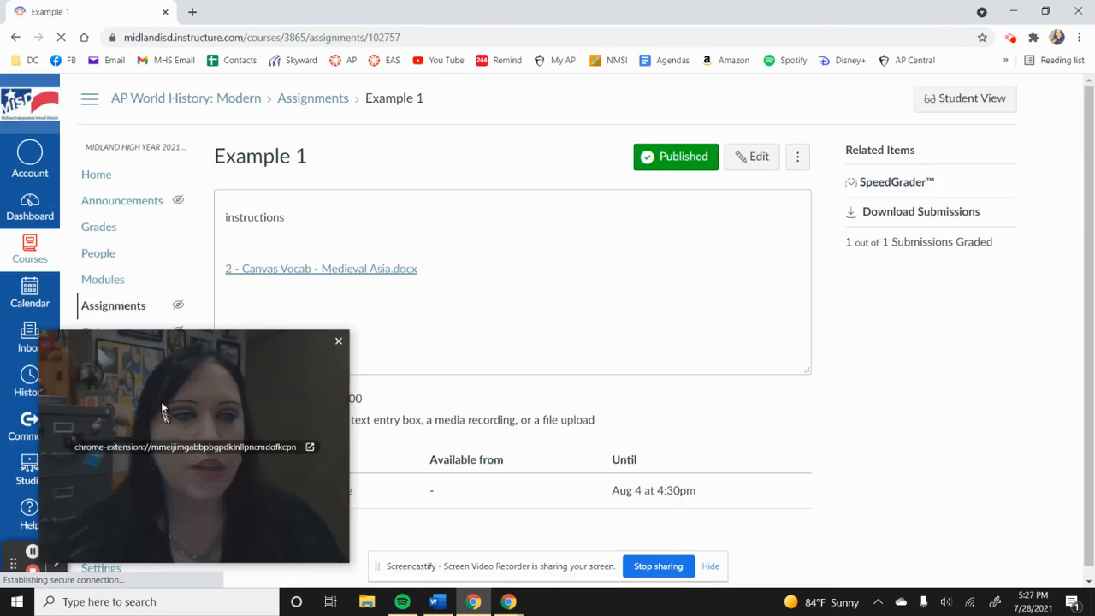
pyautogui.moveTo(168, 412); pyautogui.dragTo(618, 219)
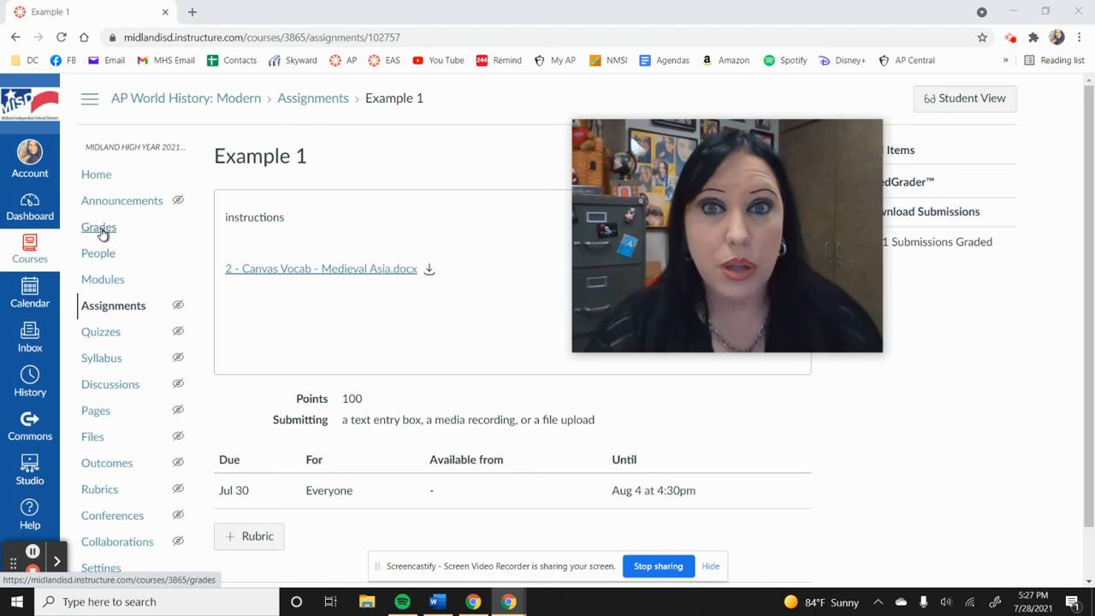
pyautogui.click(49, 217)
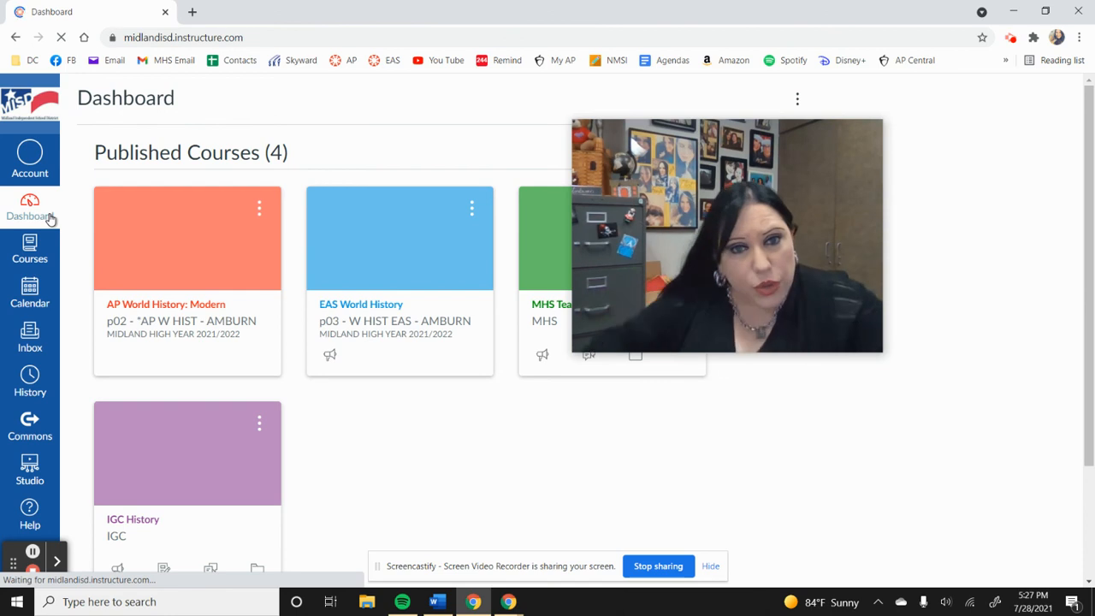
pyautogui.click(199, 264)
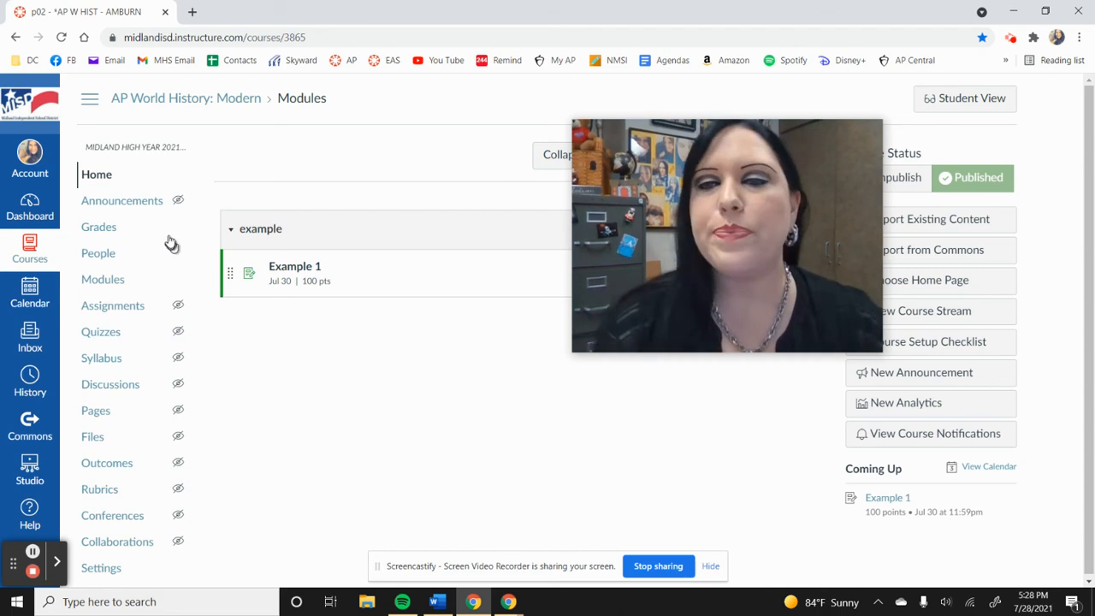
pyautogui.moveTo(705, 168); pyautogui.dragTo(900, 76)
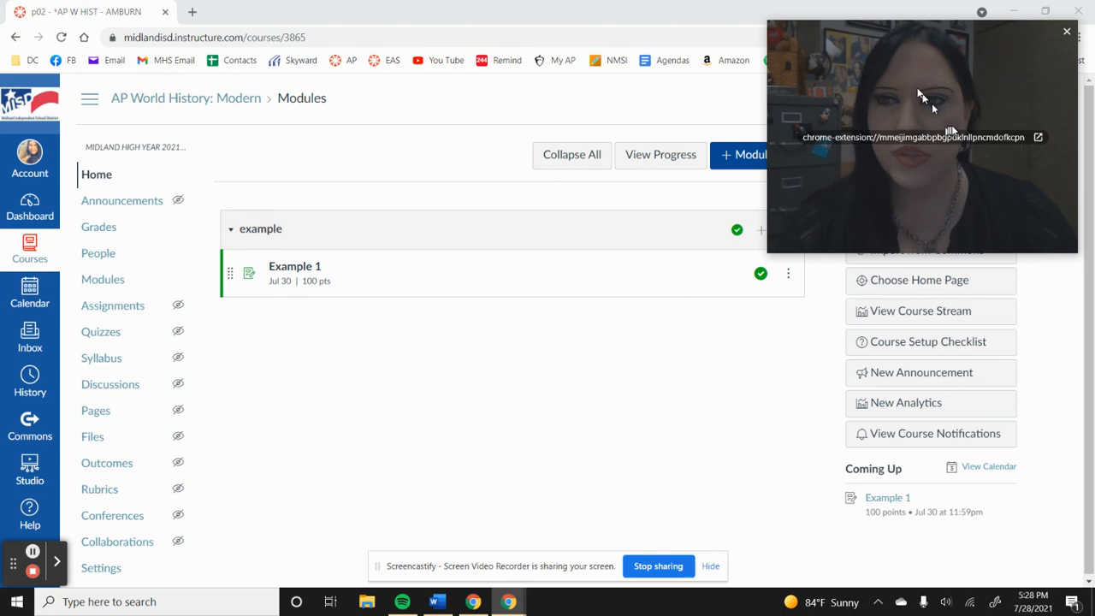
pyautogui.moveTo(916, 91); pyautogui.dragTo(958, 72)
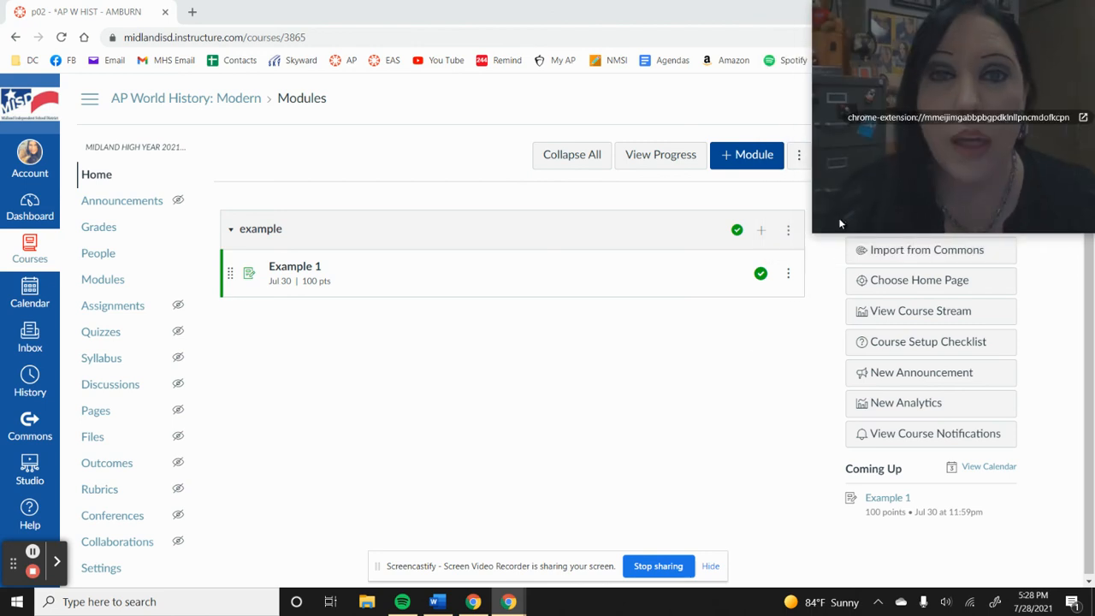
# - Upload 2 Canvas Notes - Medieval Asia.docx to the example module as a file item, stored in course files without indentation
pyautogui.click(761, 233)
pyautogui.click(431, 221)
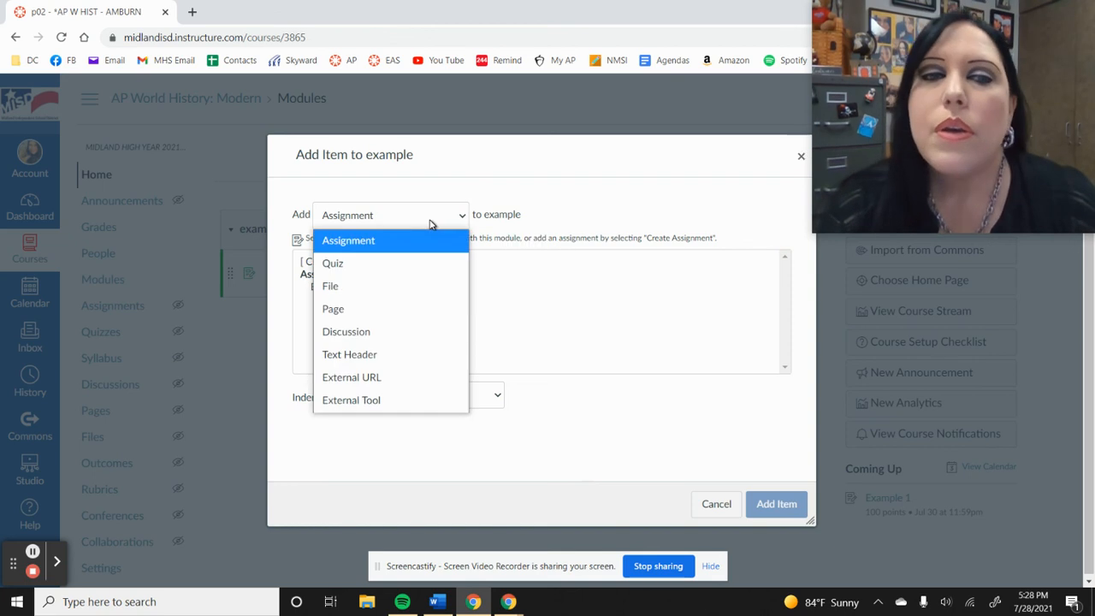
pyautogui.click(428, 291)
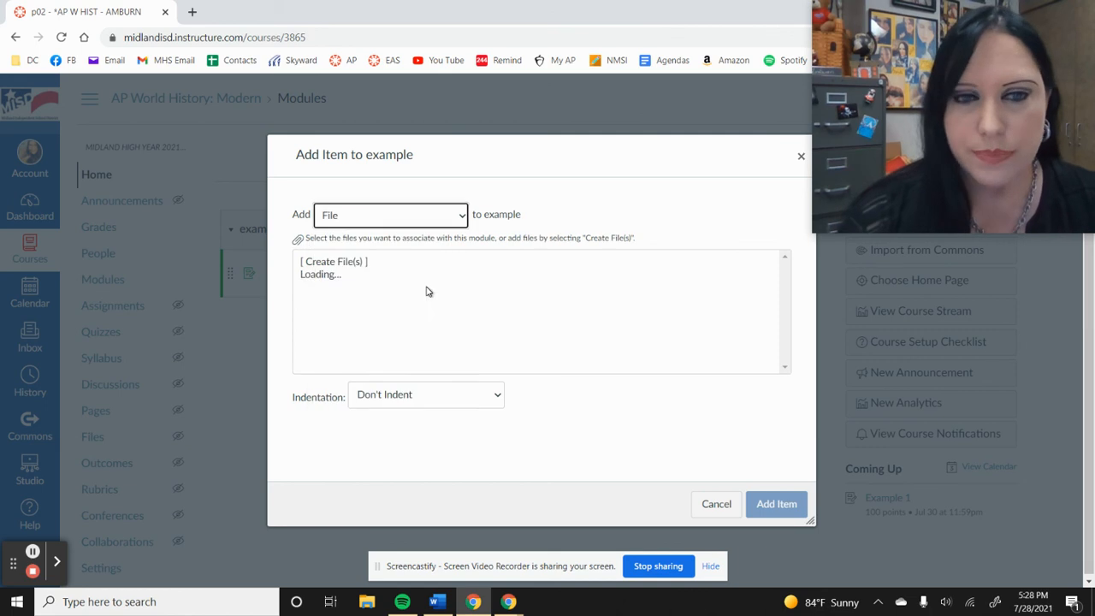
pyautogui.click(352, 263)
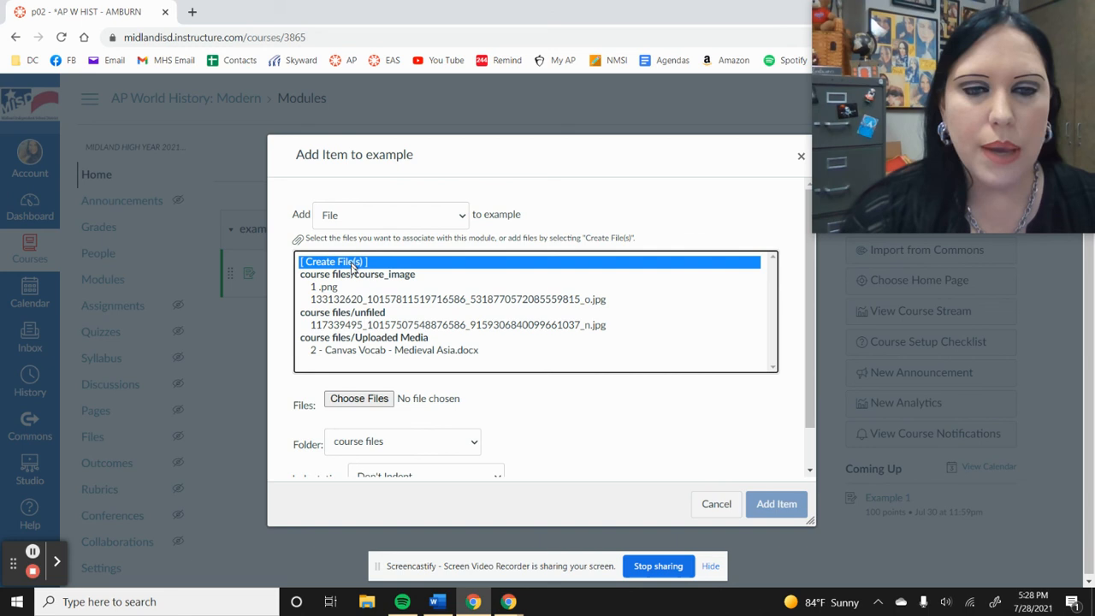
pyautogui.click(359, 399)
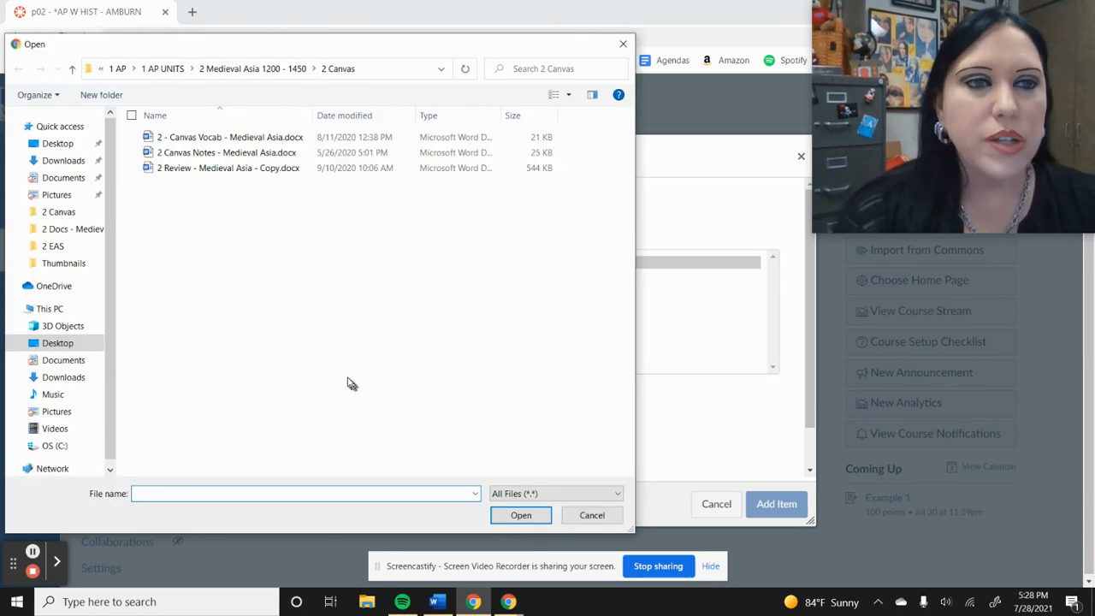
pyautogui.doubleClick(233, 154)
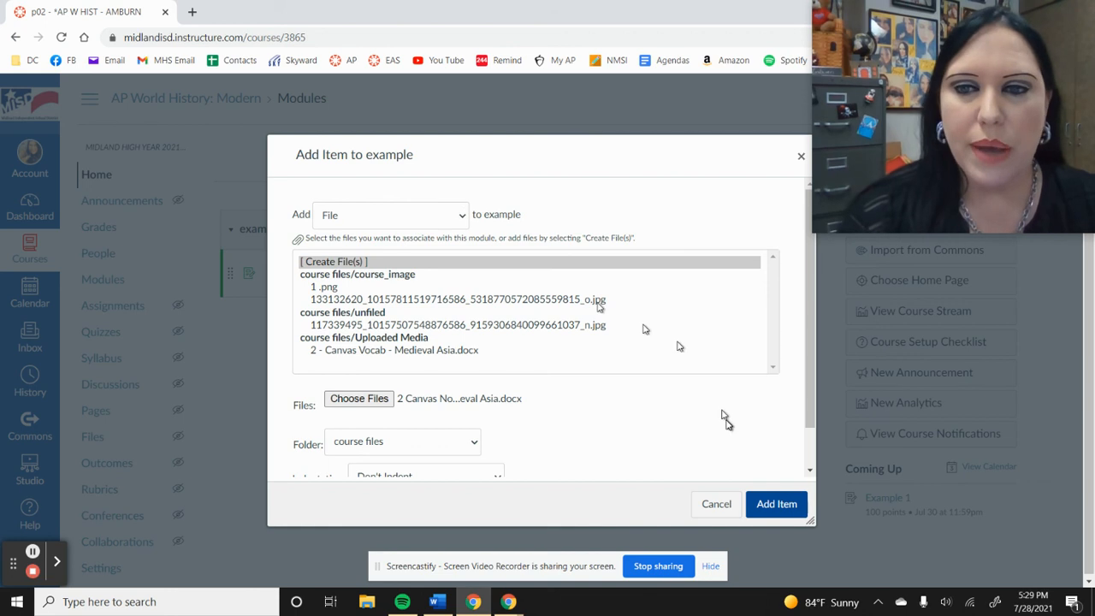
pyautogui.scroll(-1, 812, 402)
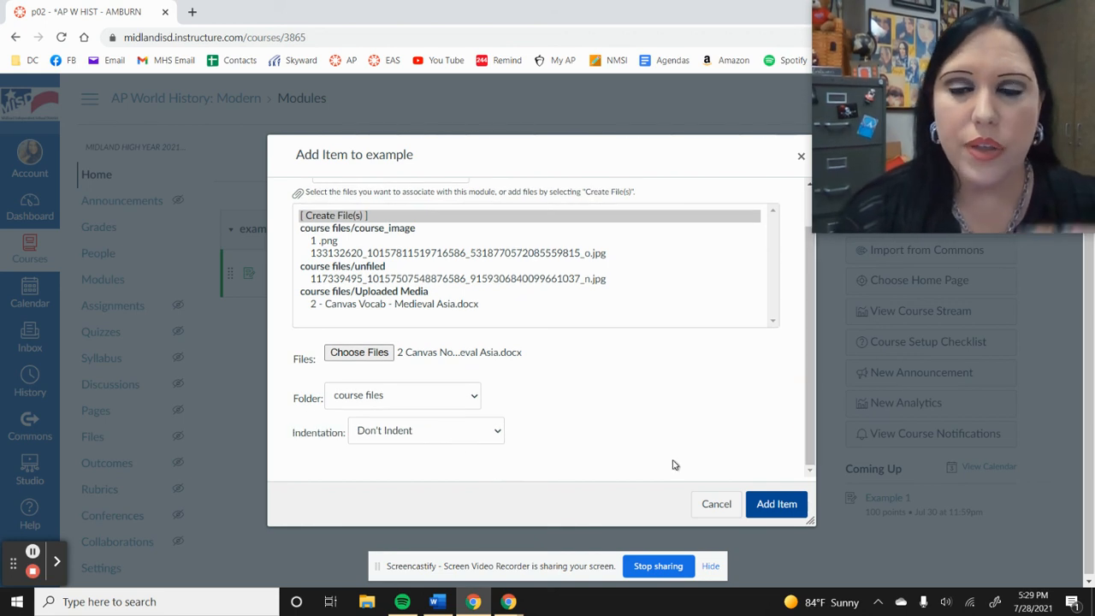
pyautogui.click(776, 504)
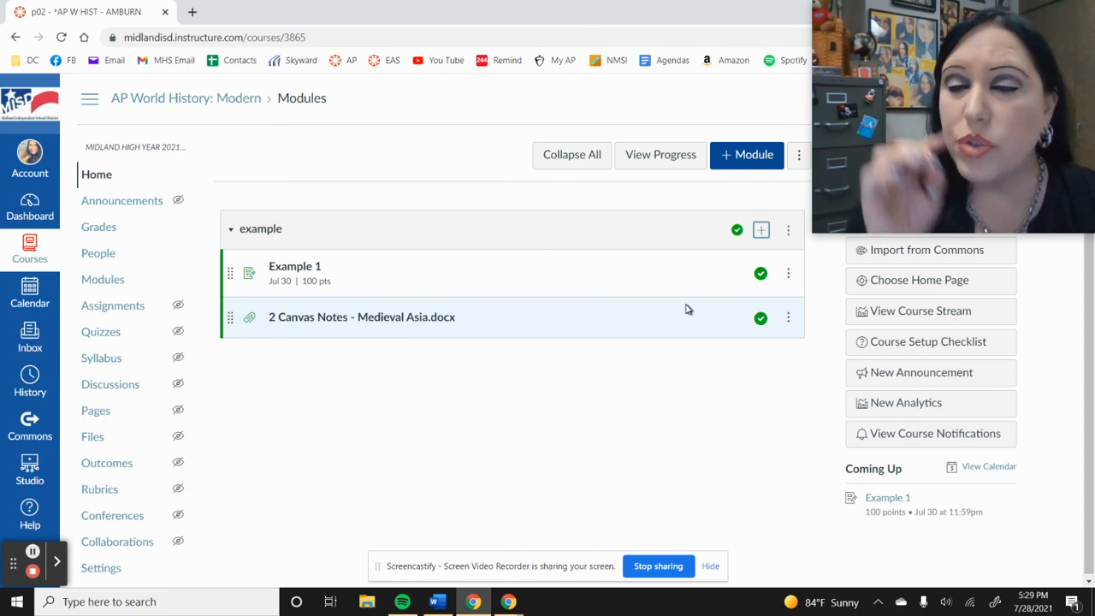
# - Rename the 2 Canvas Notes - Medieval Asia.docx module item as "Medieval Asia Notes"
pyautogui.click(790, 320)
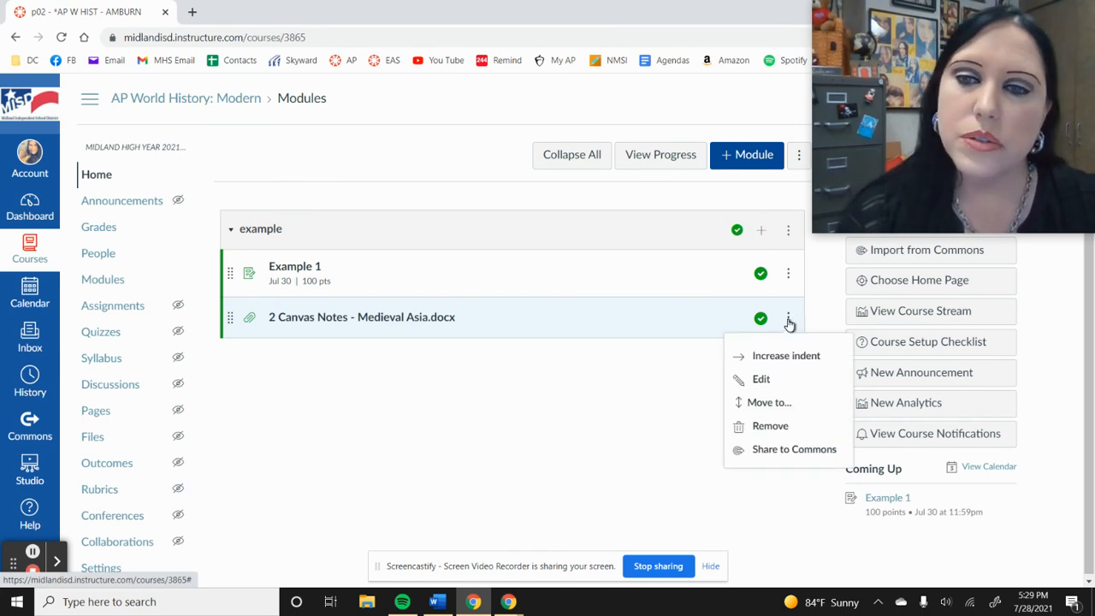
pyautogui.click(761, 382)
pyautogui.moveTo(486, 315); pyautogui.dragTo(550, 316)
pyautogui.press('BackSpace')
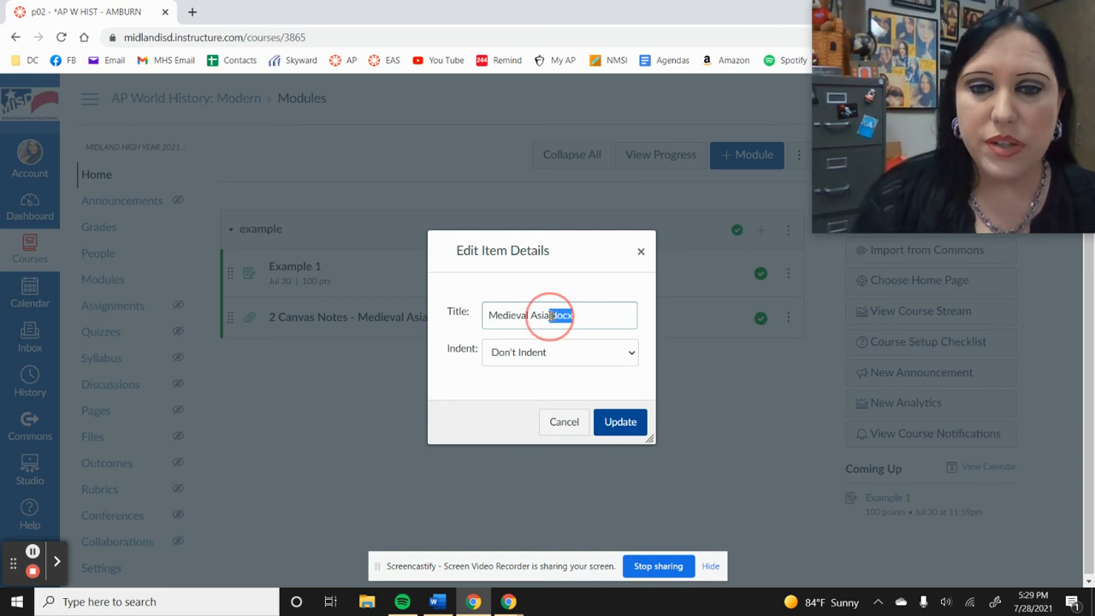
pyautogui.write('Notes')
pyautogui.click(613, 420)
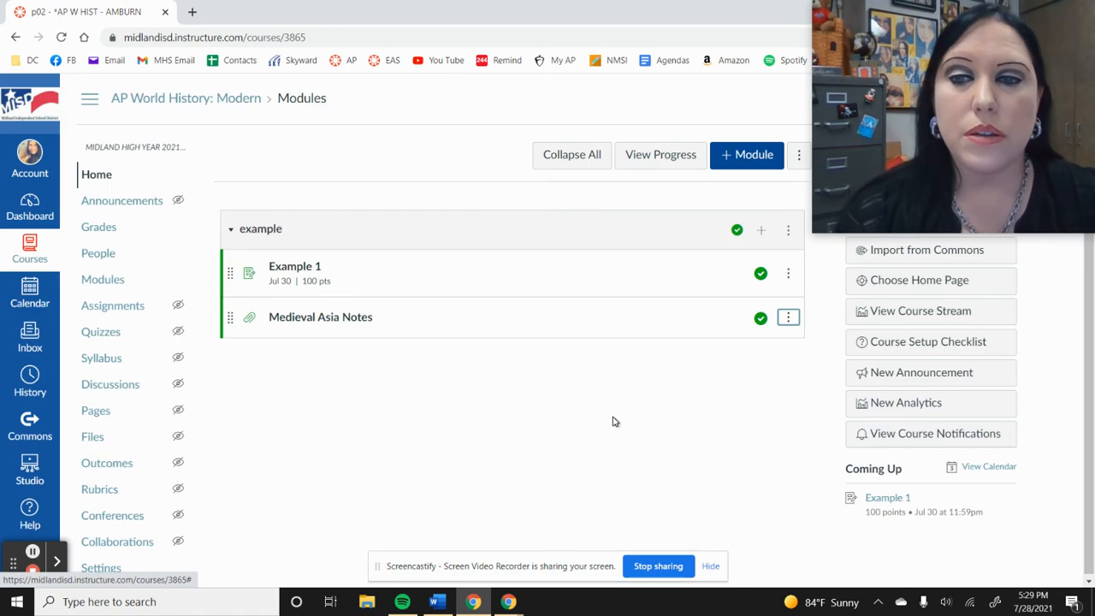
# - Open the Medieval Asia Notes item, preview the document's contents, and download the file
pyautogui.click(340, 323)
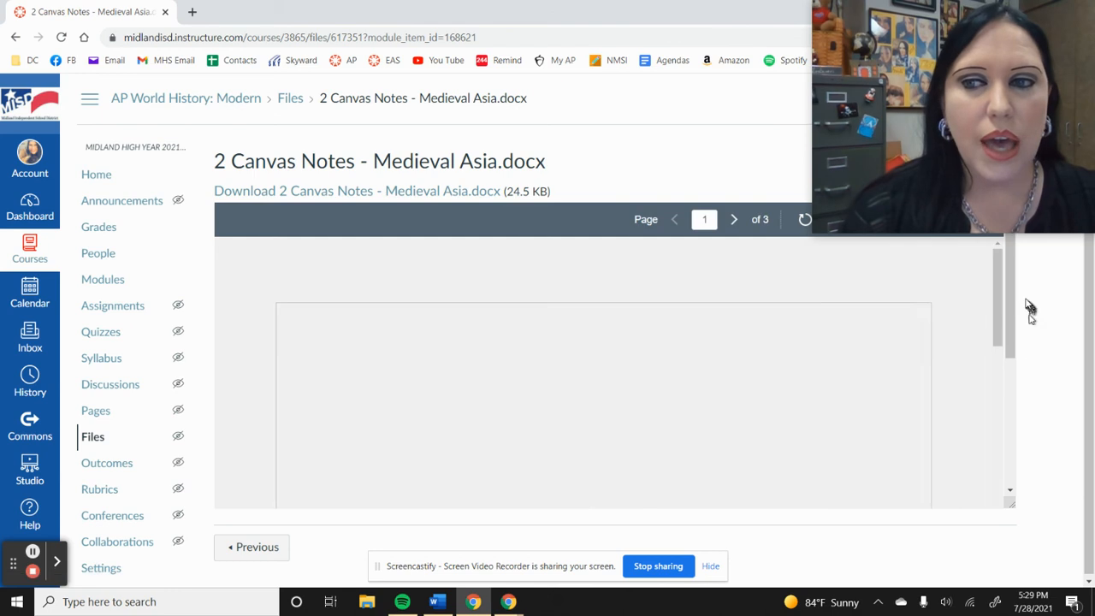
pyautogui.scroll(-10, 998, 289)
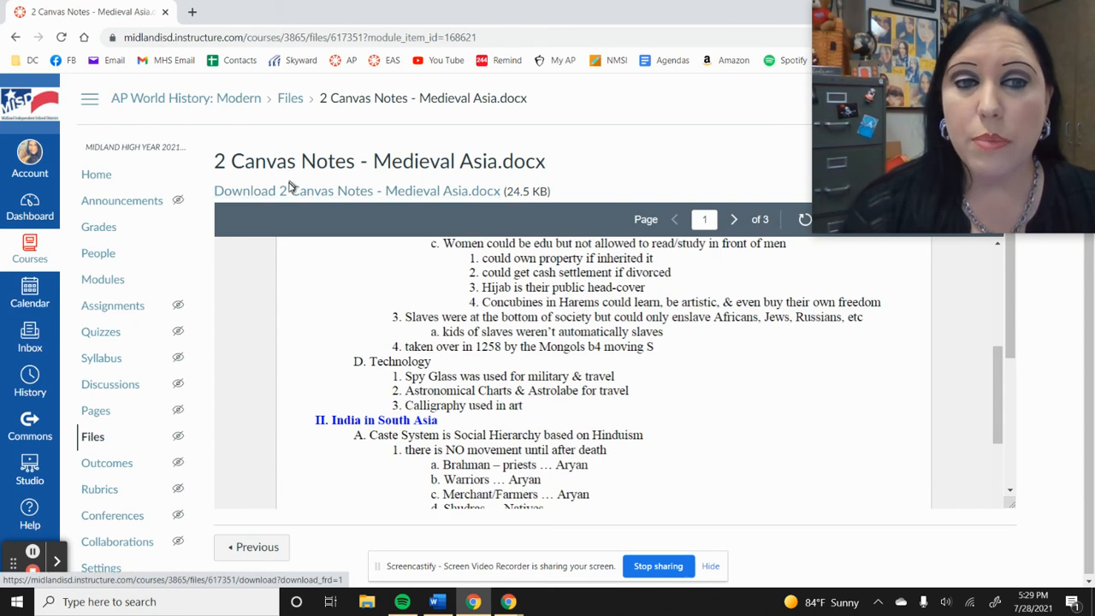
pyautogui.click(341, 194)
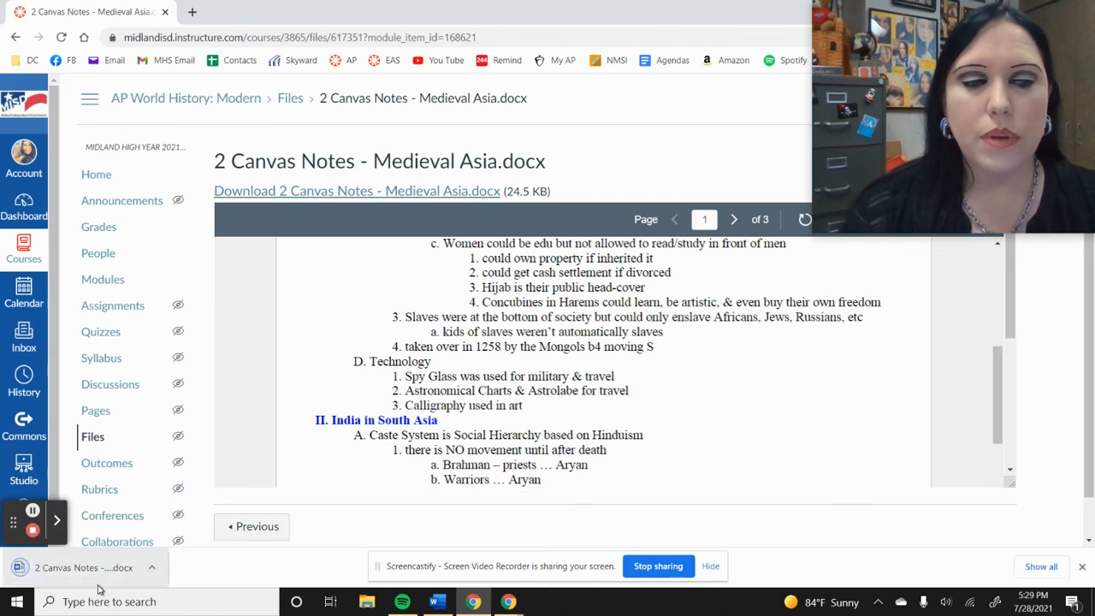
# - Open the downloaded Medieval Asia notes in Word and enable editing
pyautogui.click(99, 572)
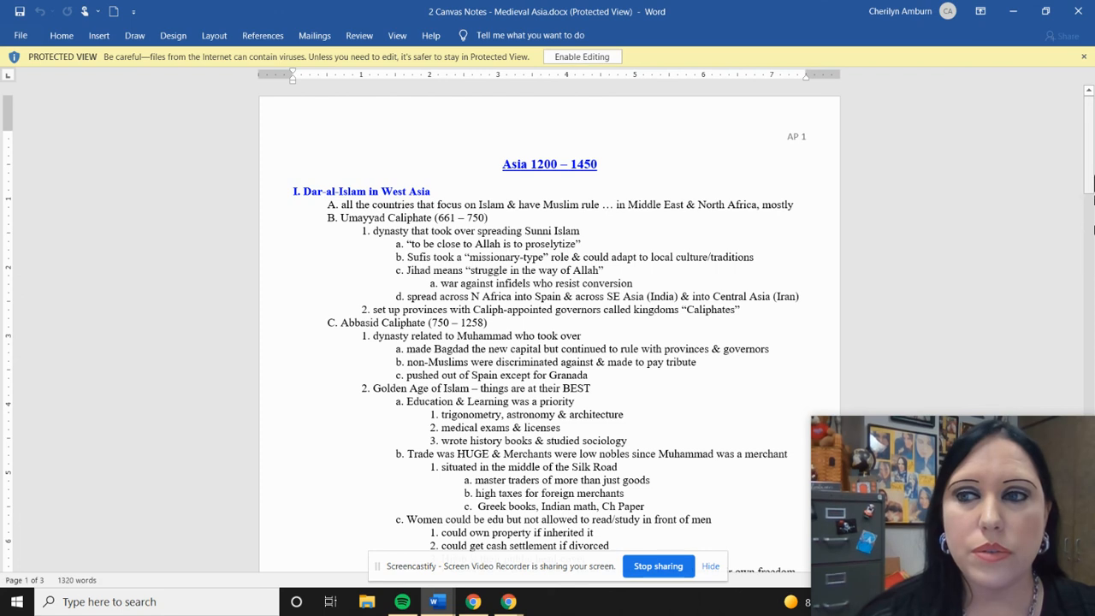
pyautogui.click(582, 57)
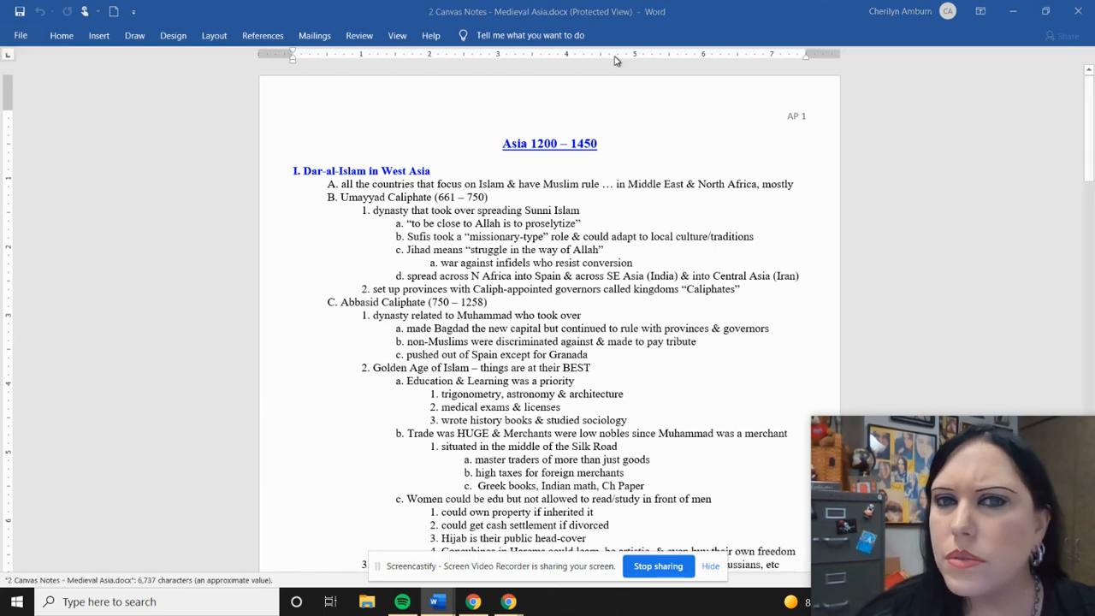
pyautogui.moveTo(1091, 176); pyautogui.dragTo(1093, 101)
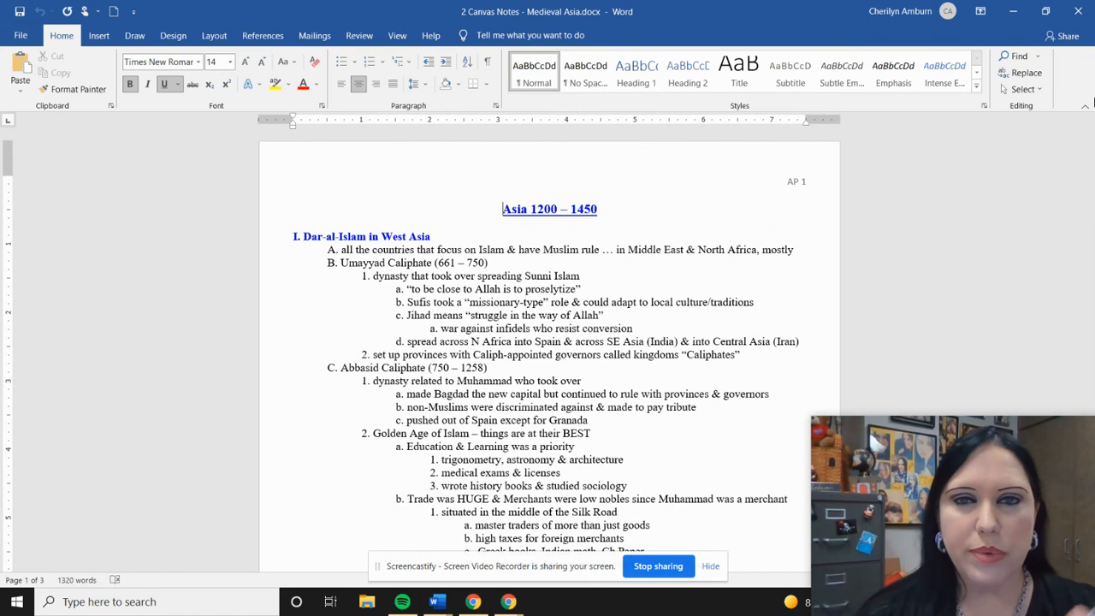
# - Switch back to Canvas in Chrome and return from the notes file to the AP World History: Modern course home
pyautogui.moveTo(928, 470); pyautogui.dragTo(924, 135)
pyautogui.click(479, 602)
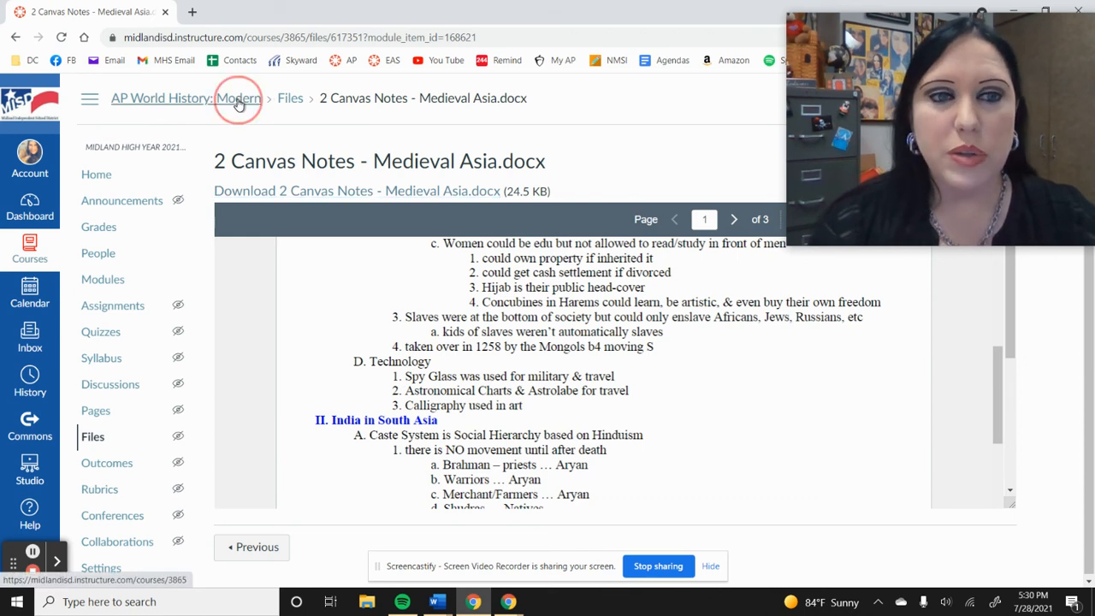
pyautogui.click(239, 101)
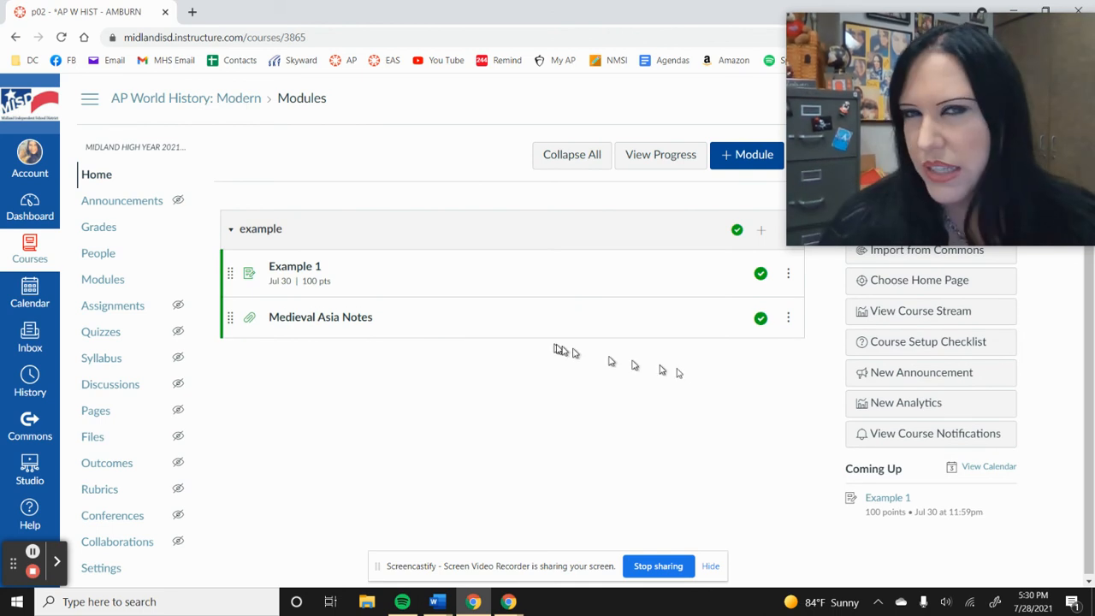
# - Add a new page named "Medieval Hindu Trimurti Thesis" to the example module without indentation
pyautogui.click(761, 233)
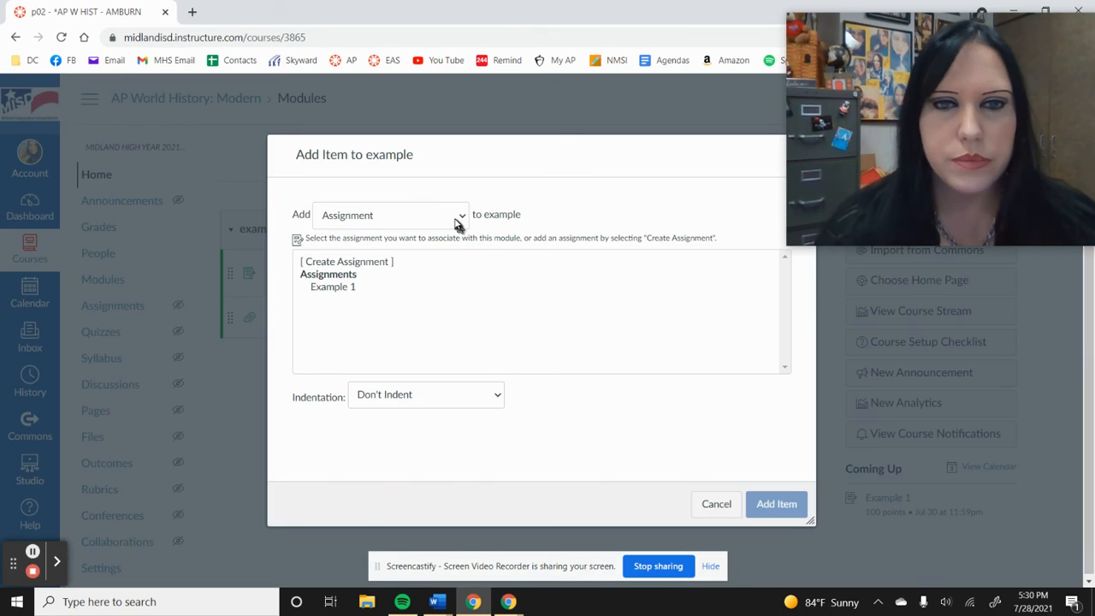
pyautogui.click(715, 503)
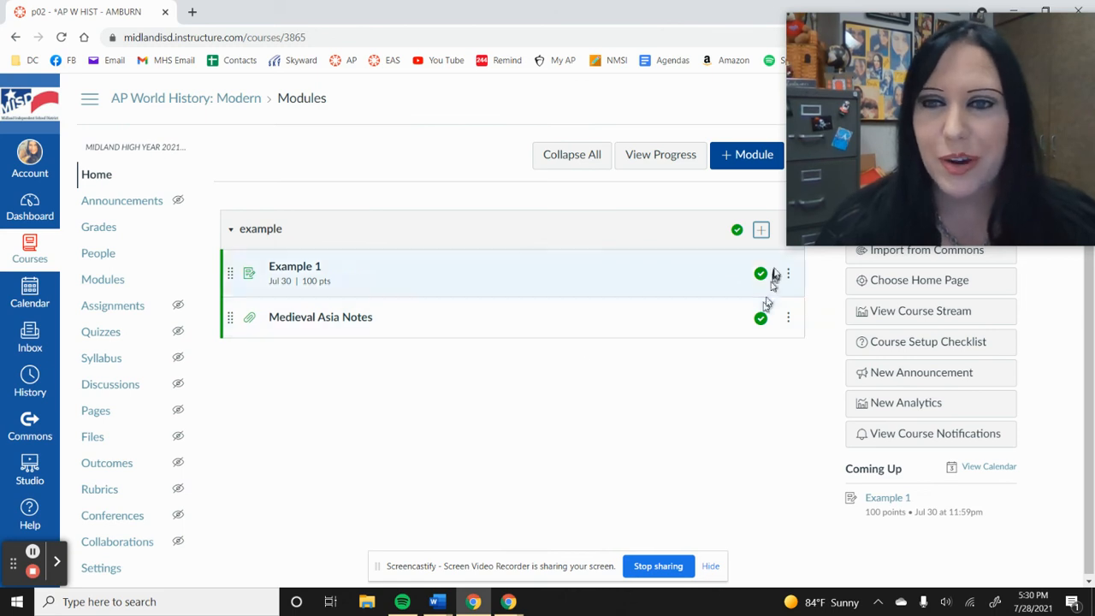
pyautogui.click(762, 231)
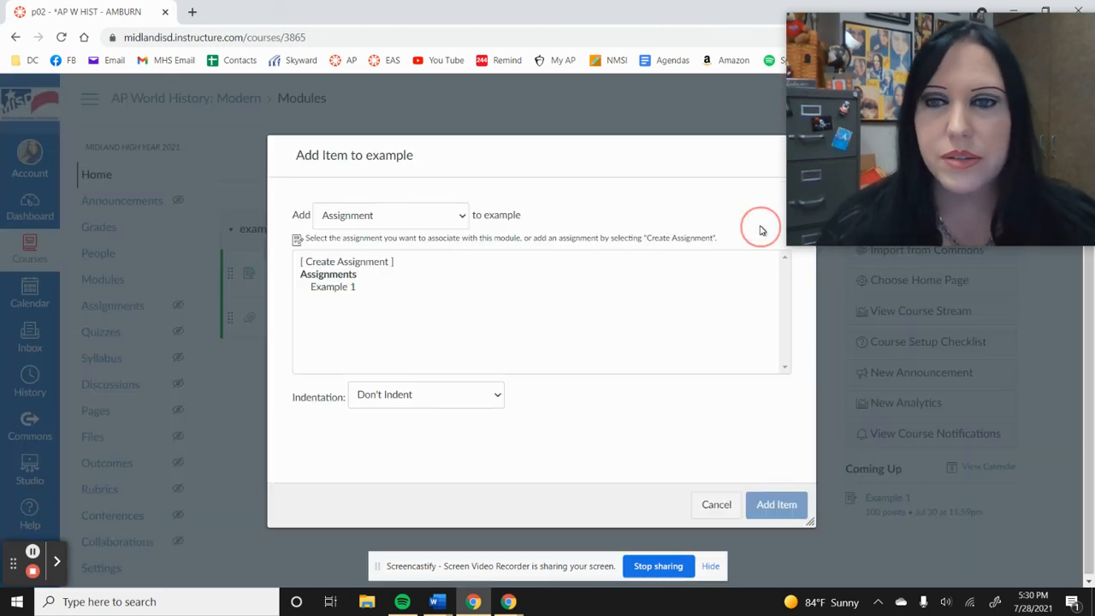
pyautogui.click(444, 221)
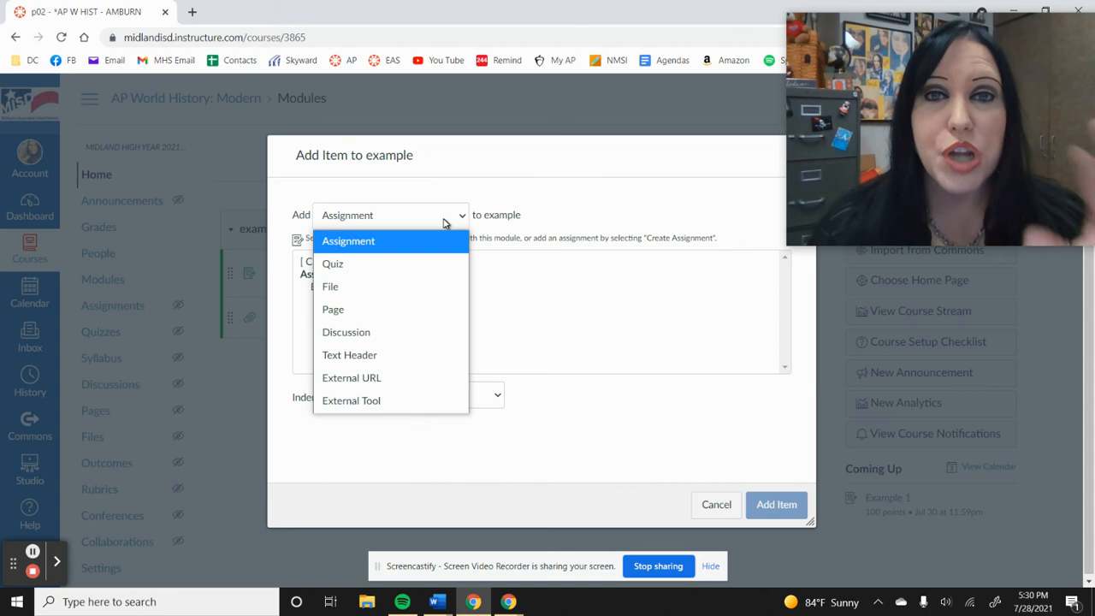
pyautogui.click(356, 311)
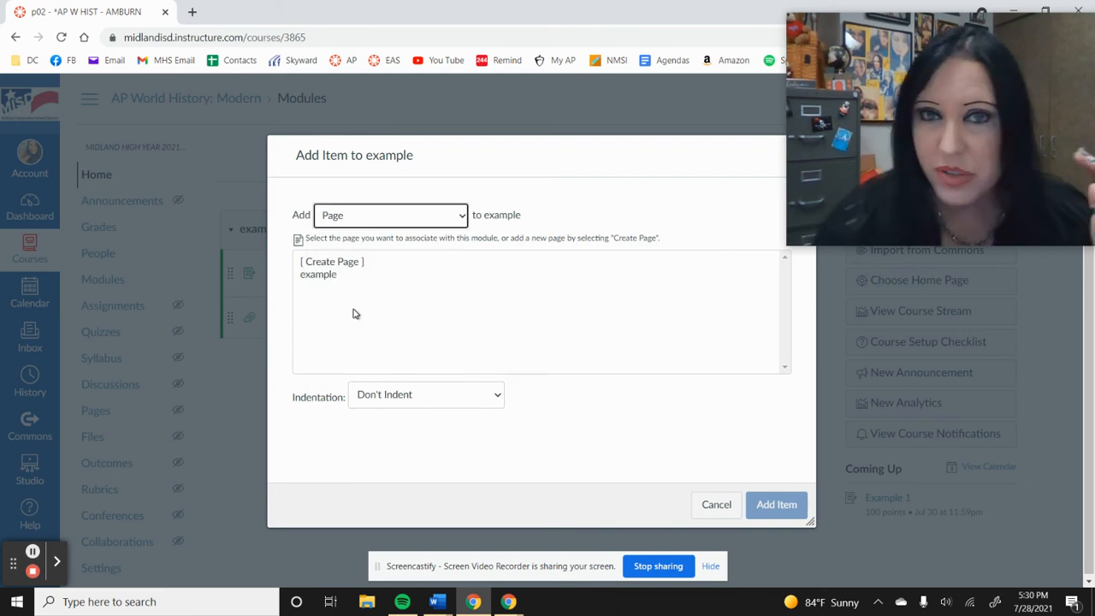
pyautogui.click(346, 262)
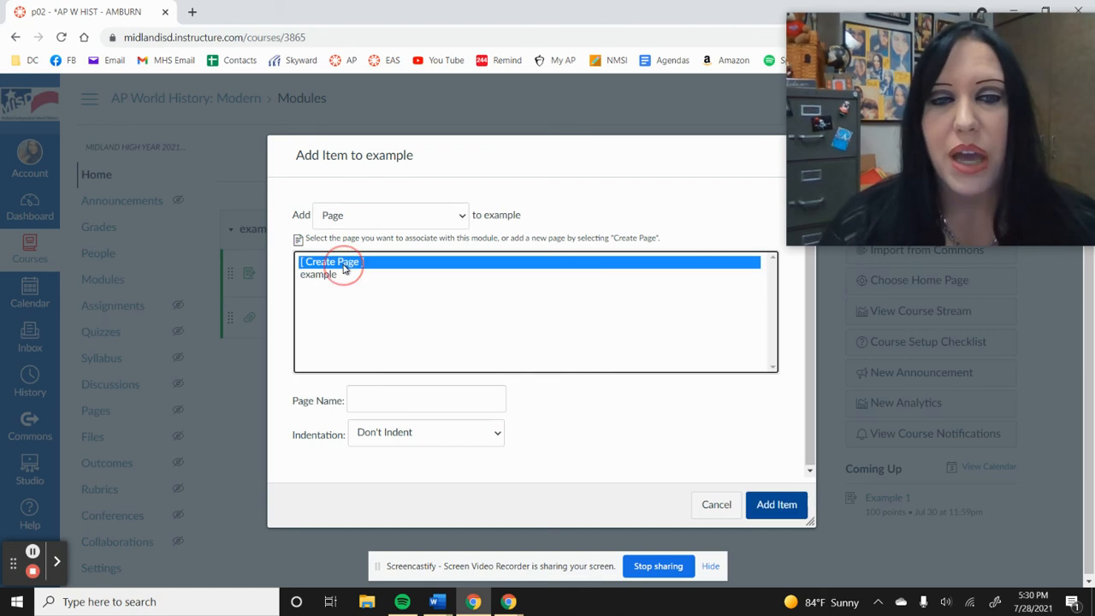
pyautogui.click(385, 402)
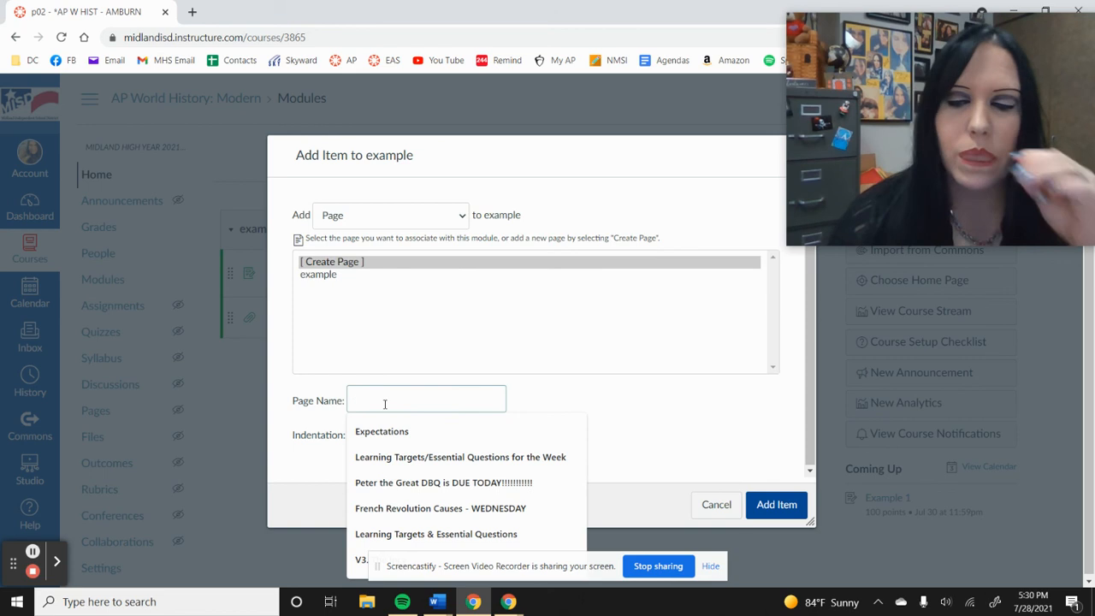
pyautogui.write('Medi')
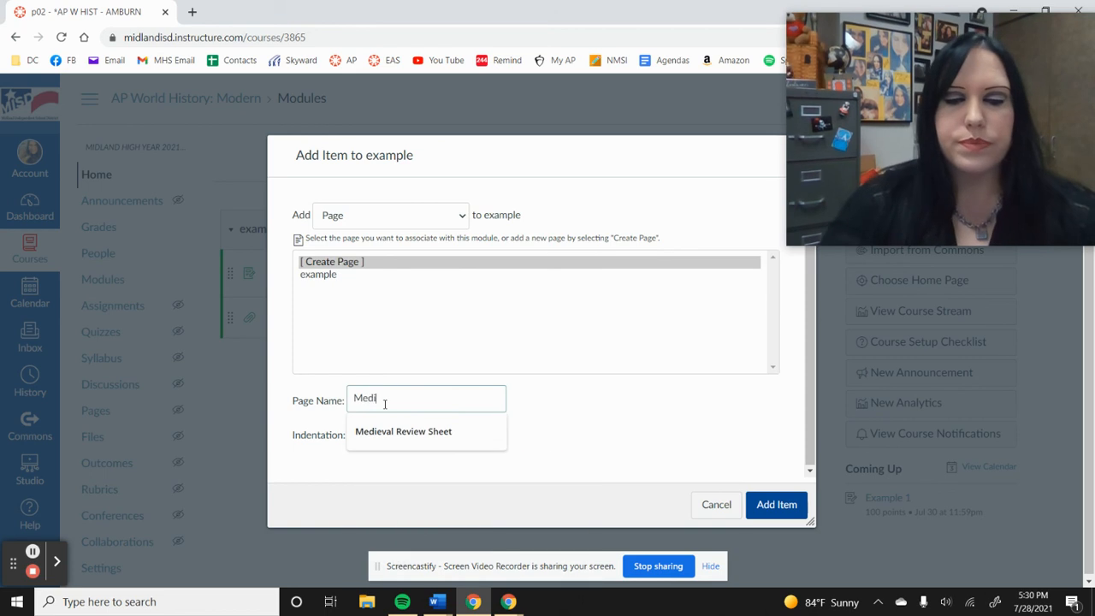
pyautogui.write('eval Hindu Trimurti Thesis')
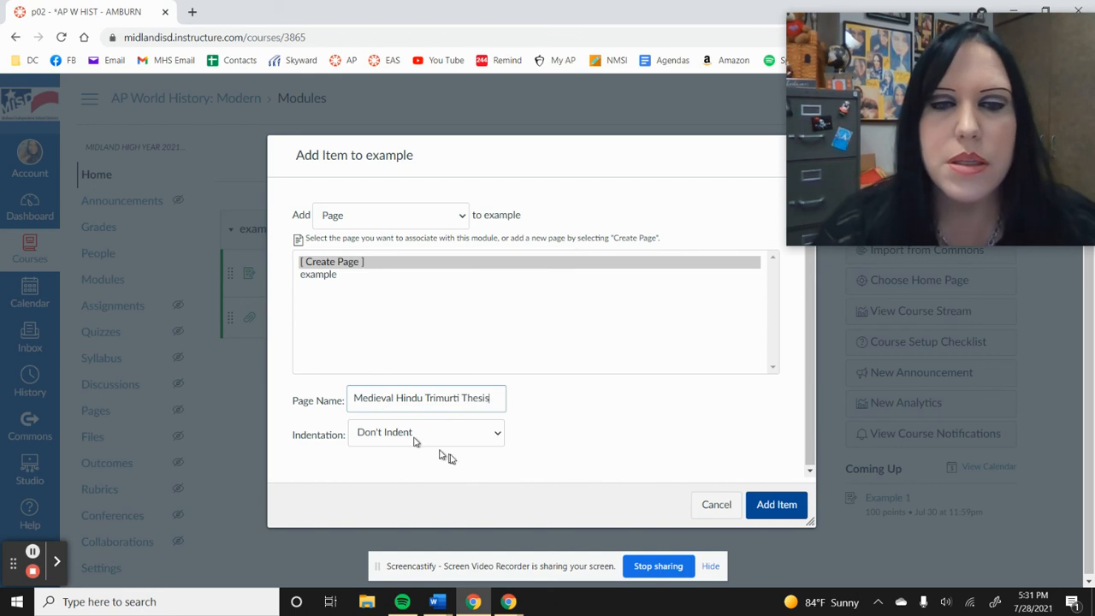
pyautogui.click(776, 504)
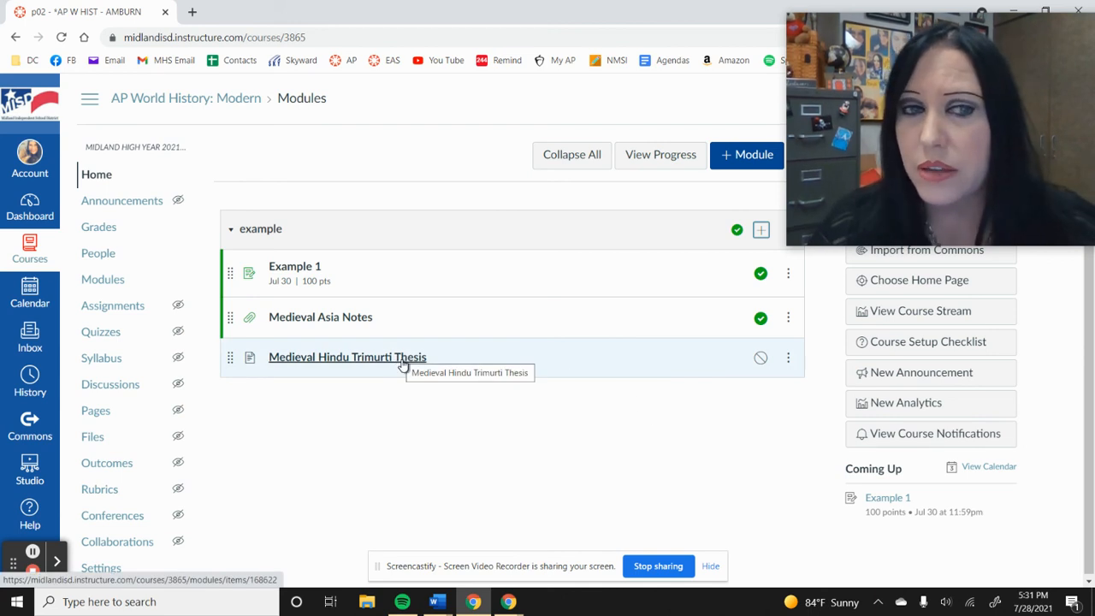
# - Edit the Medieval Hindu Trimurti Thesis page's body to read "Although there are thousands of Hindu gods, why ar ethe Tri the most wordshiolnhfsrkl/"
pyautogui.click(402, 364)
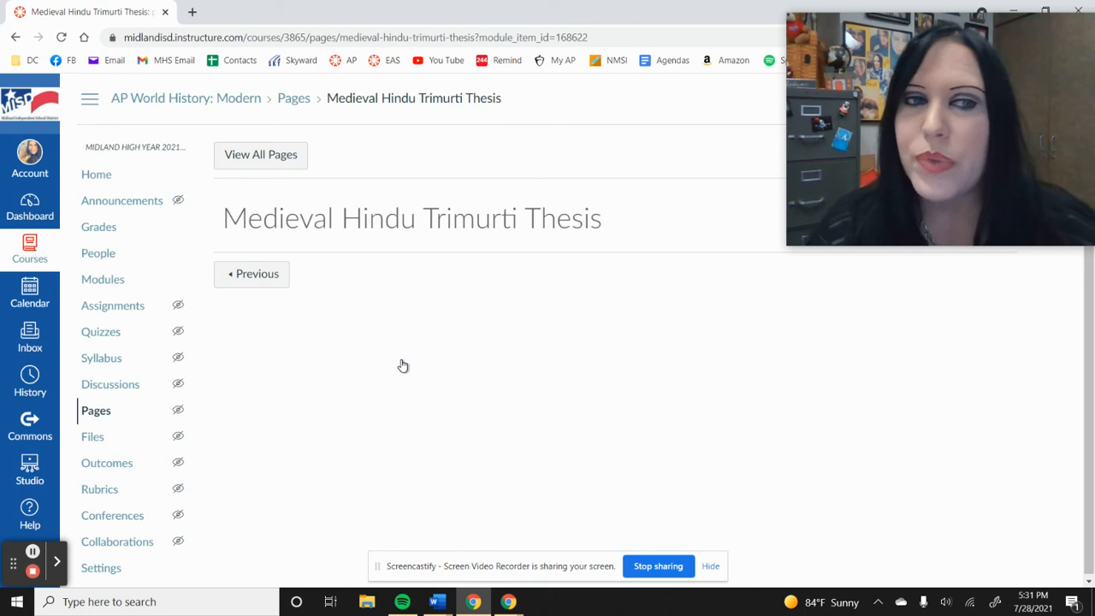
pyautogui.moveTo(953, 87); pyautogui.dragTo(907, 421)
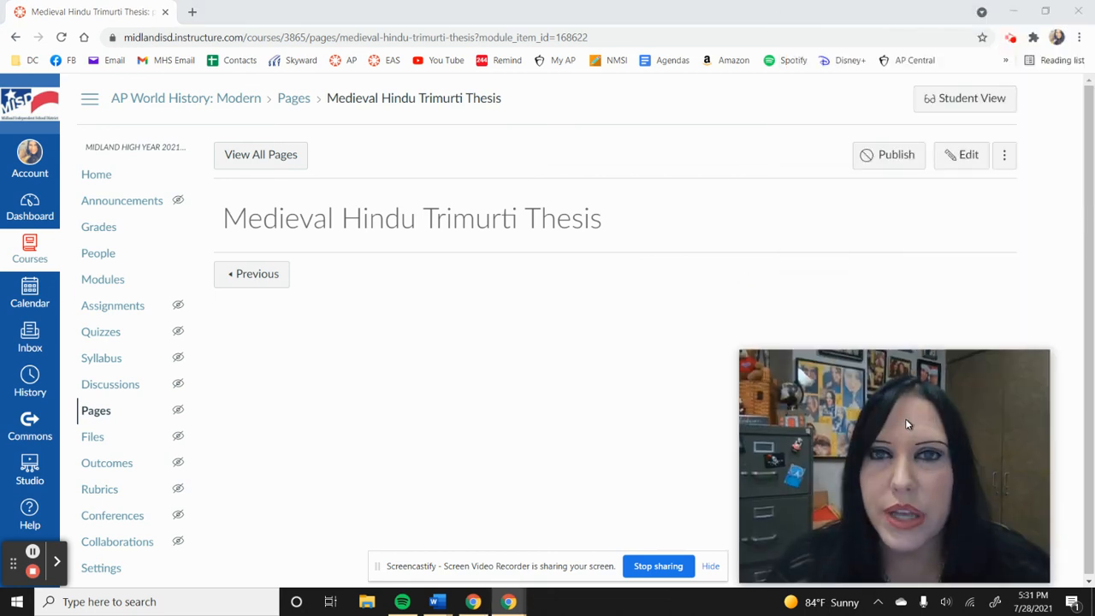
pyautogui.click(962, 156)
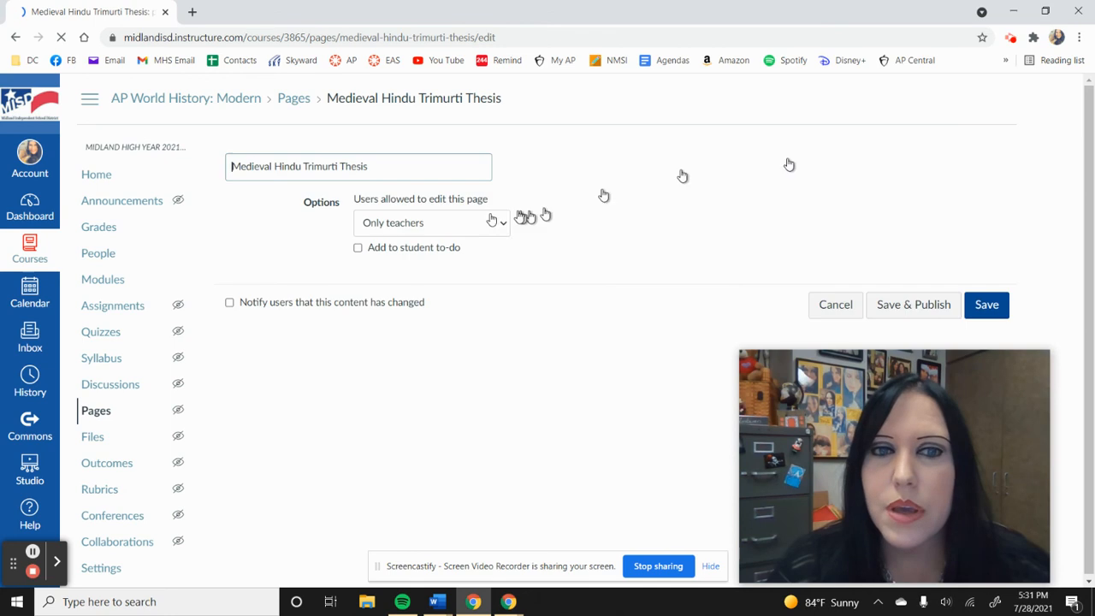
pyautogui.click(463, 293)
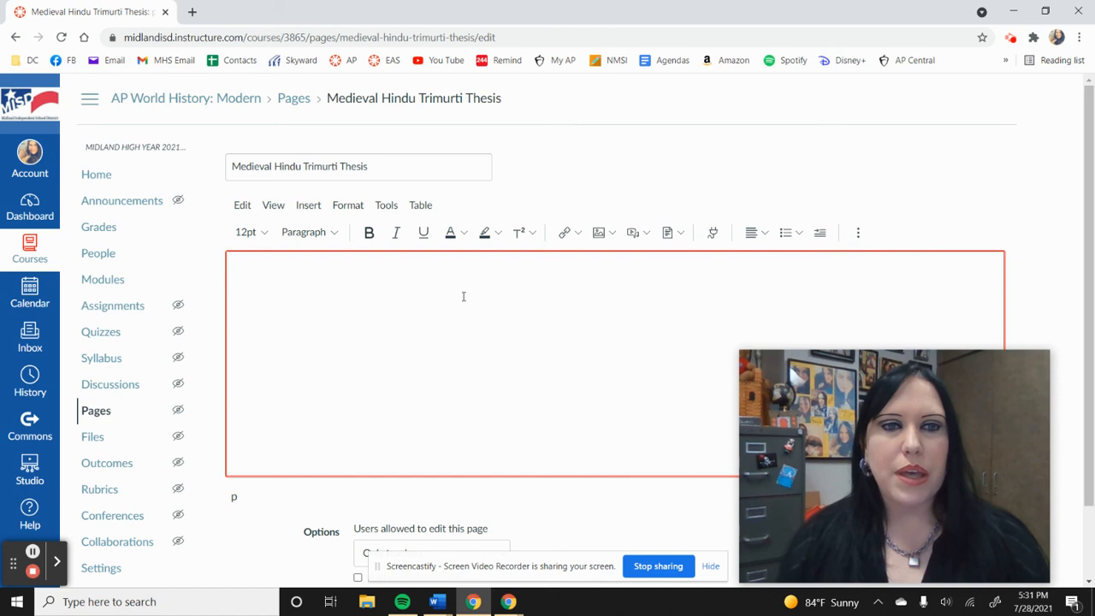
pyautogui.write('Al')
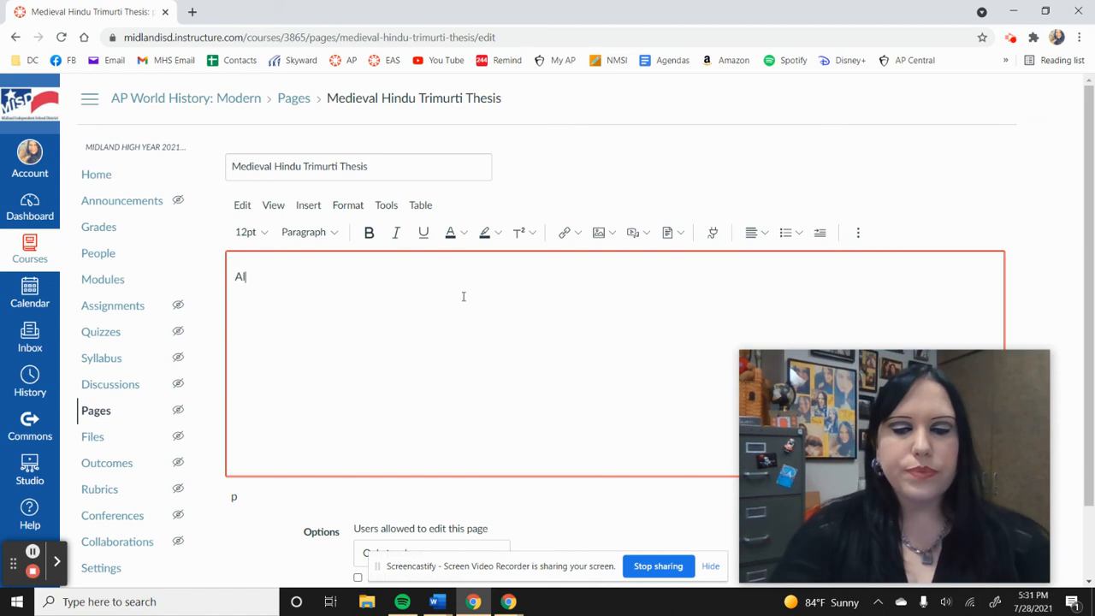
pyautogui.write('though there are ')
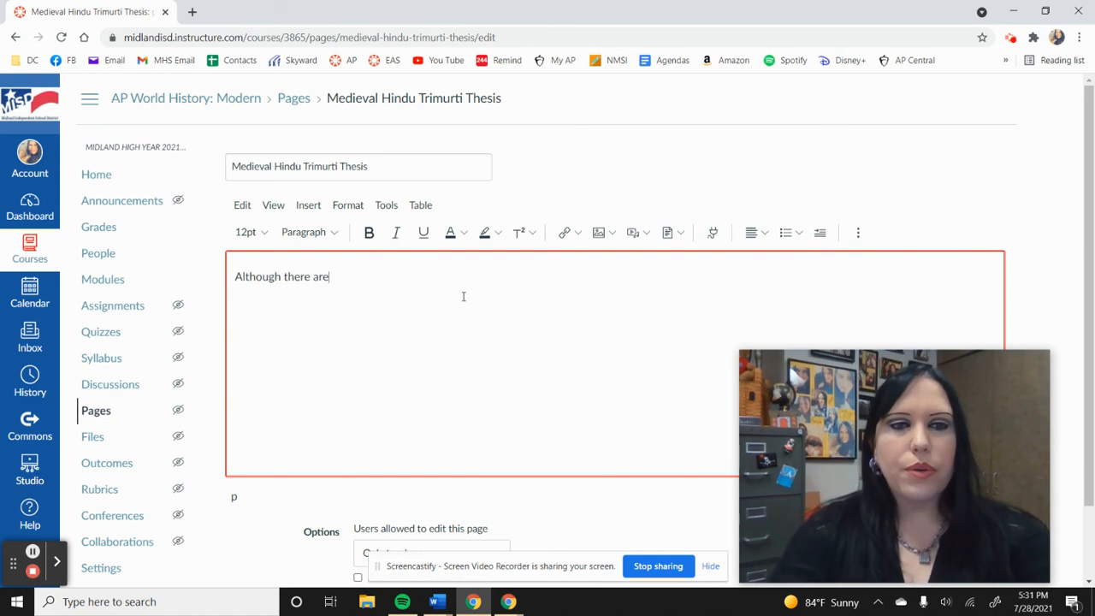
pyautogui.write('m')
pyautogui.press('BackSpace')
pyautogui.write('th')
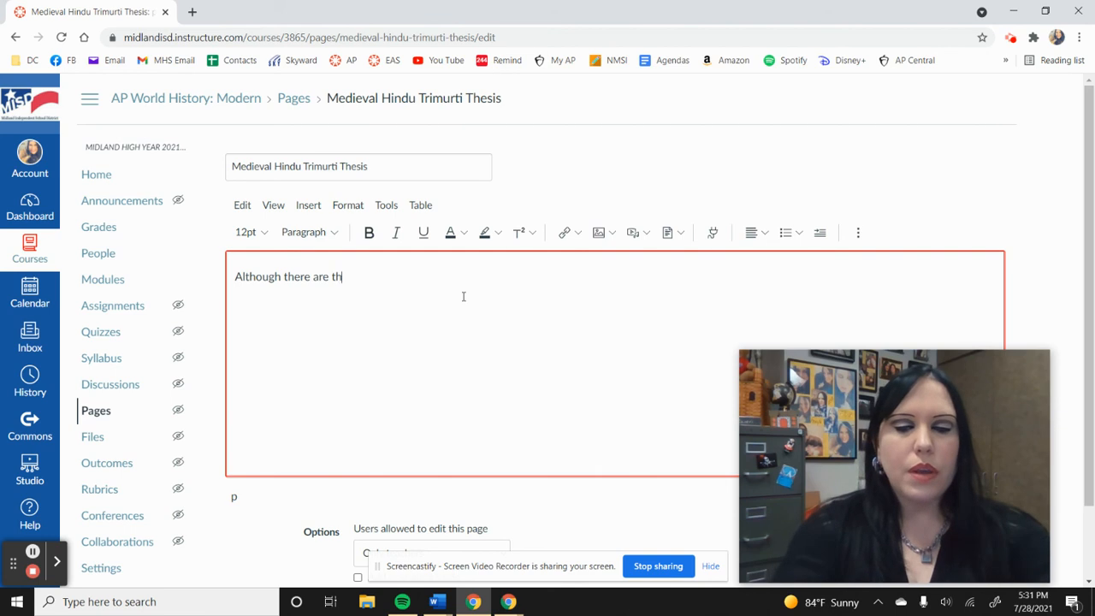
pyautogui.write('ousands of H')
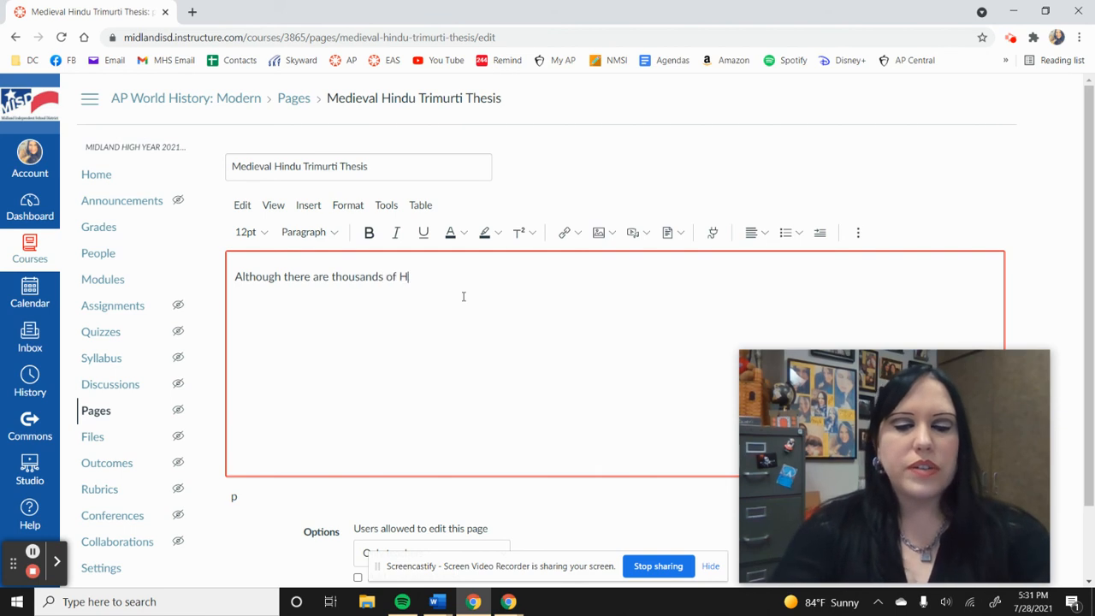
pyautogui.write('indu gods, why ar ethe Tri the most wordshiolnhfsrkl/')
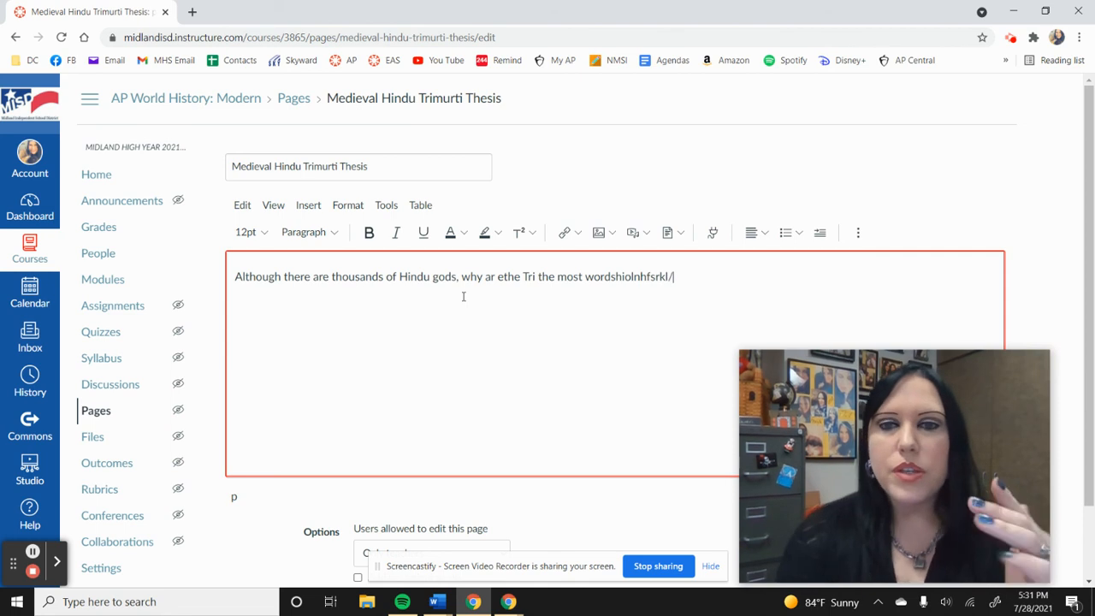
# - Save and publish the Medieval Hindu Trimurti Thesis page
pyautogui.moveTo(887, 442); pyautogui.dragTo(855, 151)
pyautogui.moveTo(1088, 308); pyautogui.dragTo(1089, 394)
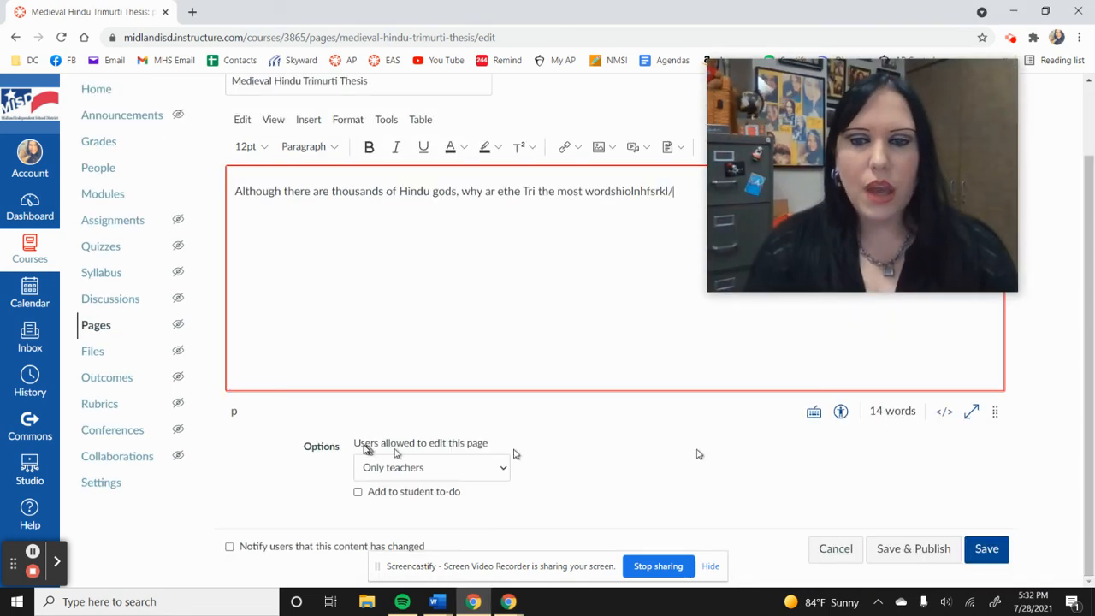
pyautogui.click(946, 554)
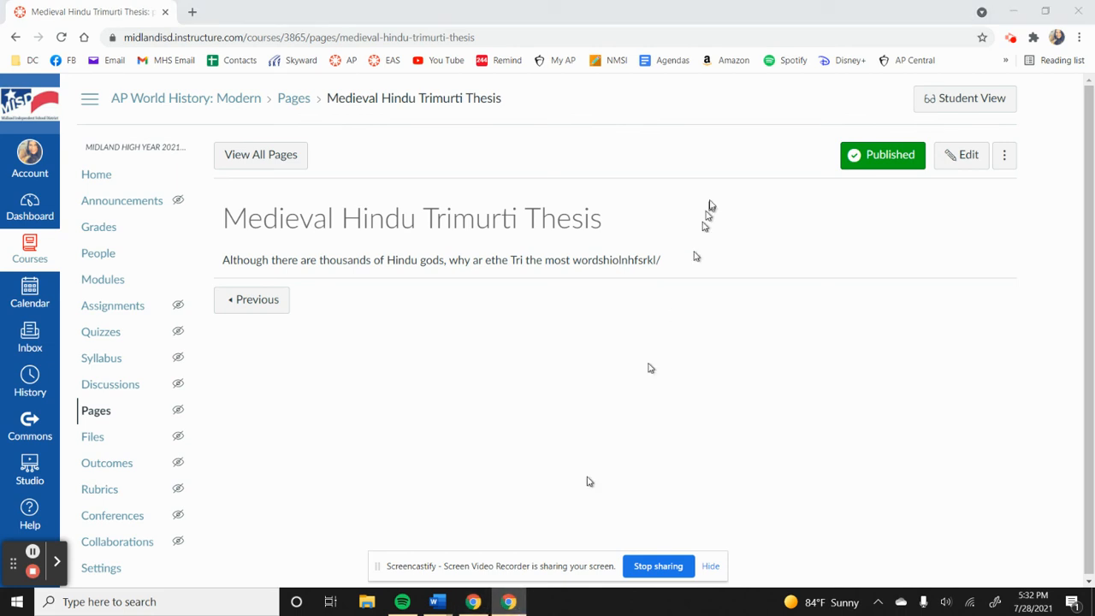
pyautogui.click(1014, 10)
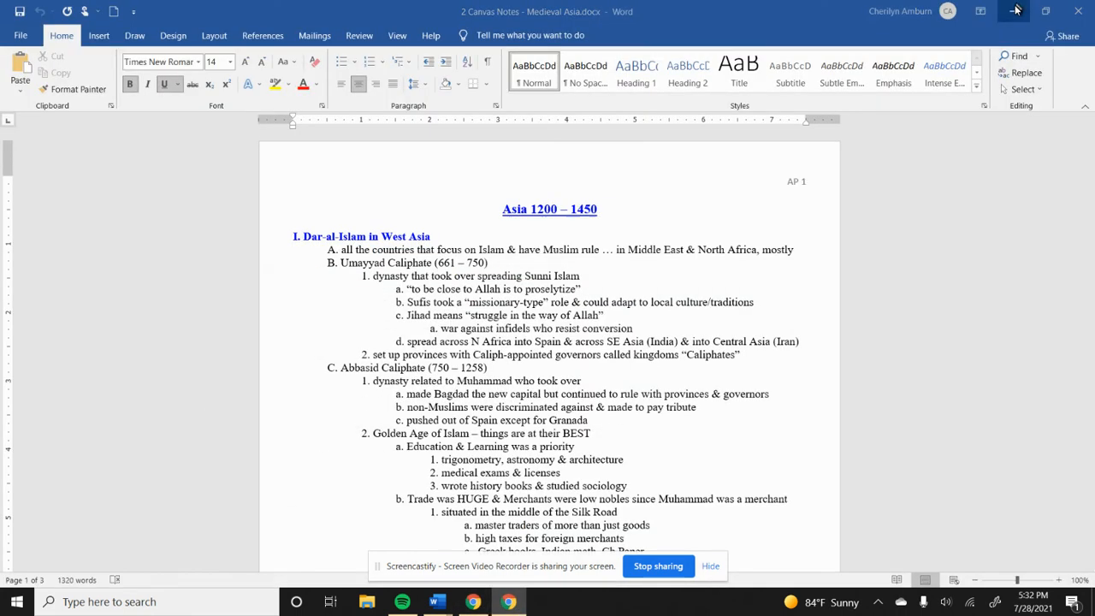
pyautogui.click(1016, 10)
pyautogui.click(1015, 10)
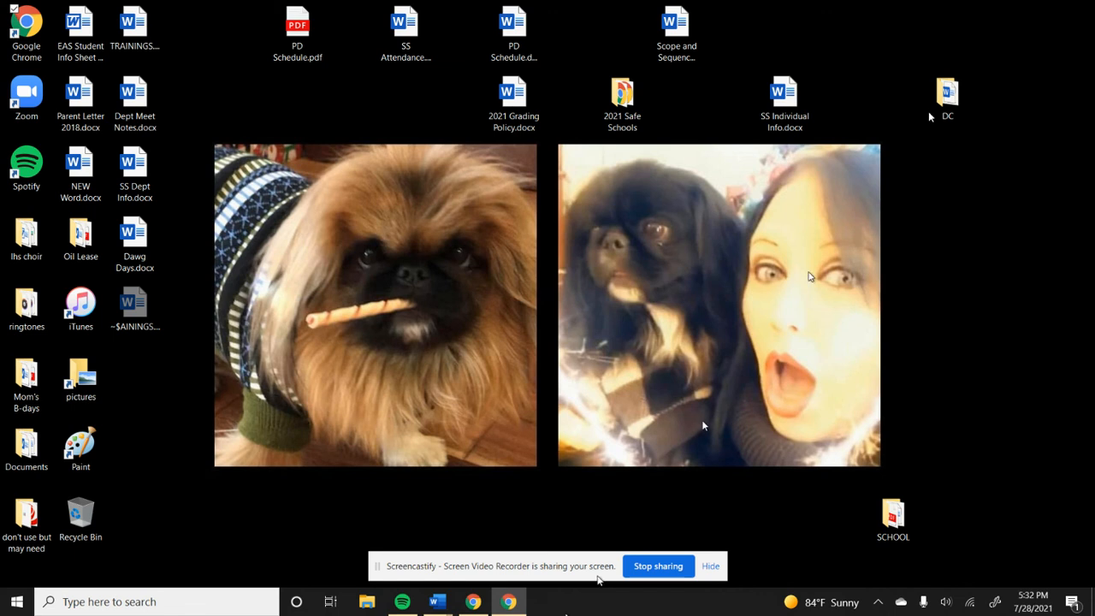
# - Bring up the published thesis page in Chrome and go back to the AP World History: Modern course home
pyautogui.click(474, 602)
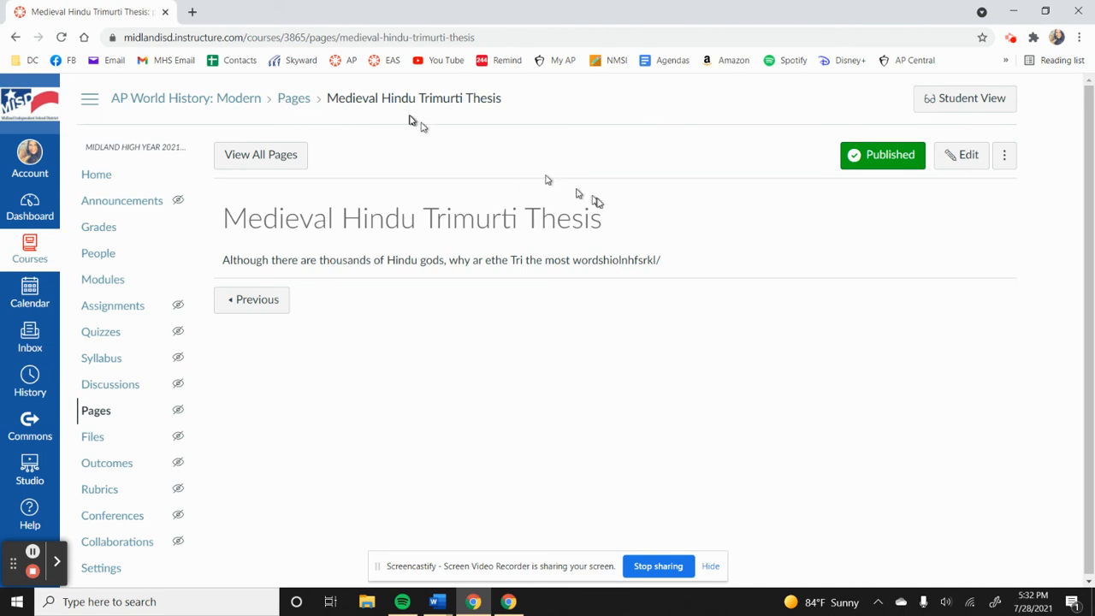
pyautogui.click(175, 103)
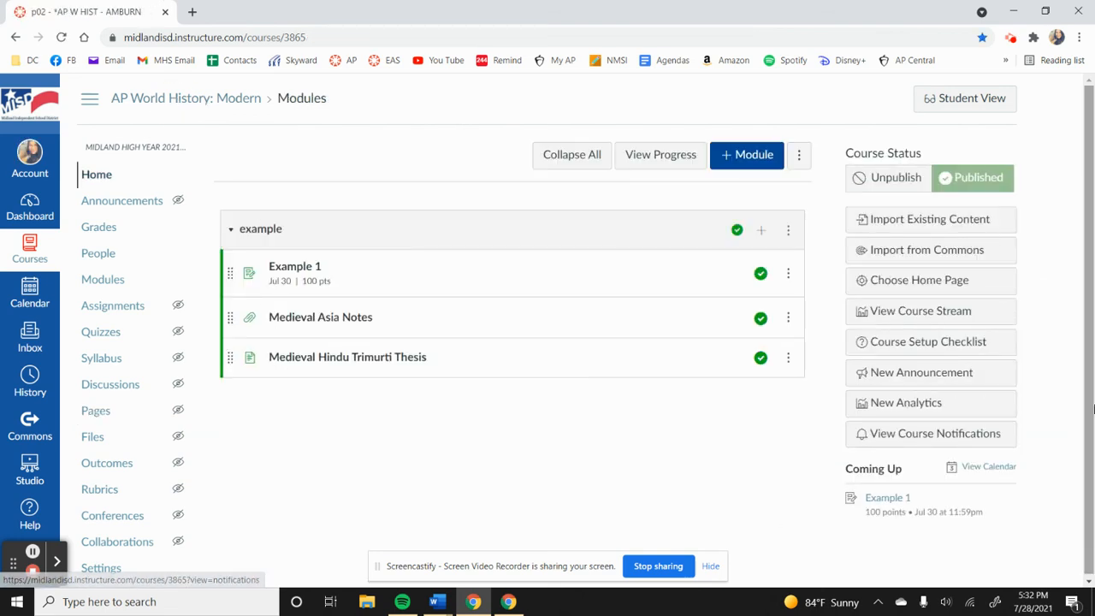
pyautogui.click(761, 231)
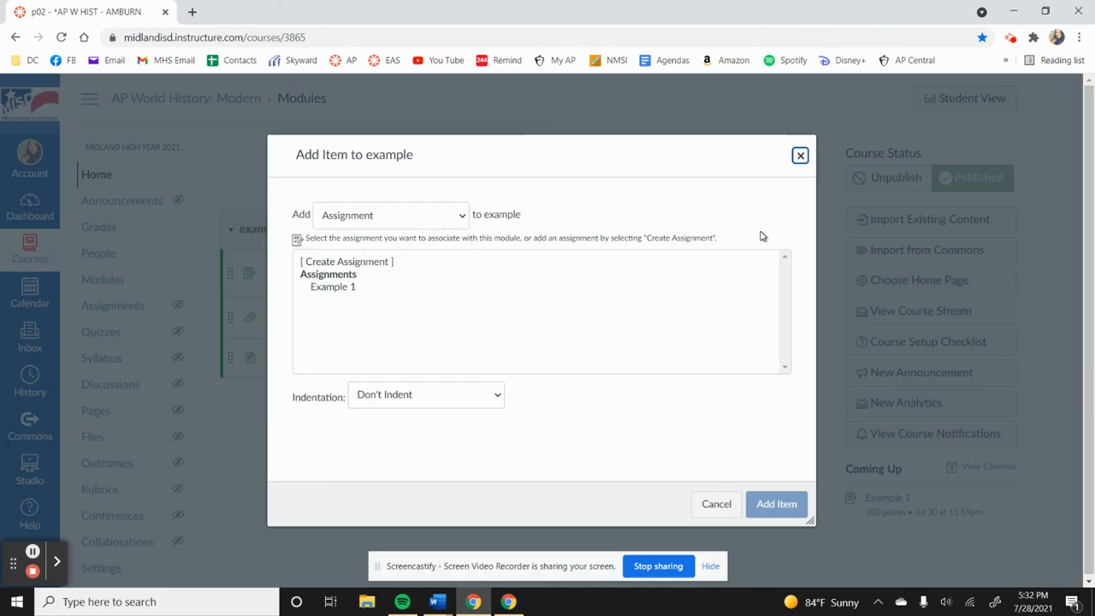
pyautogui.click(438, 220)
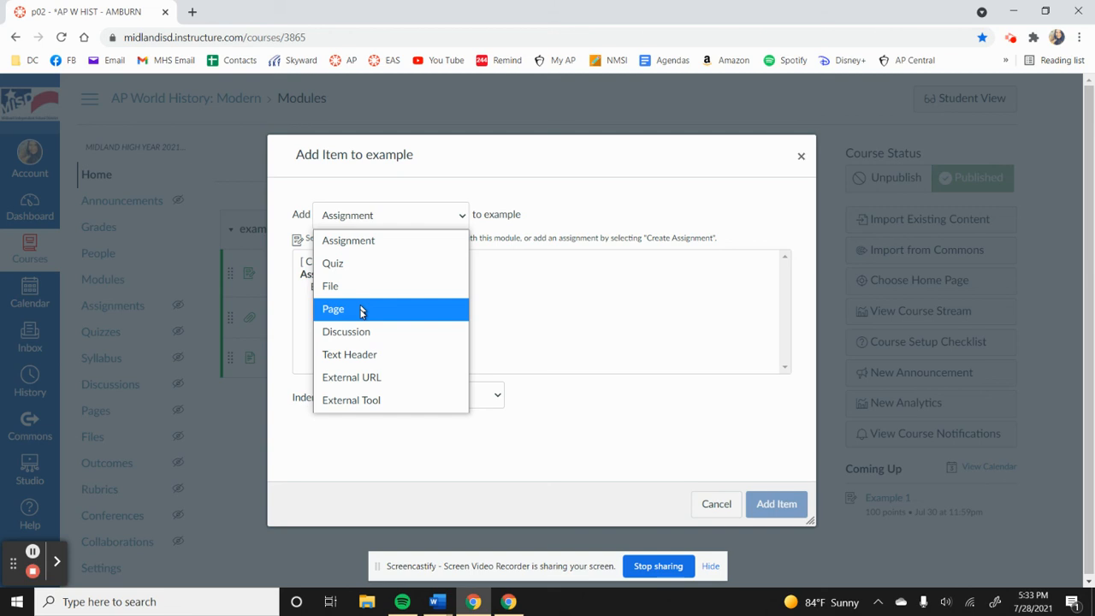
pyautogui.click(516, 450)
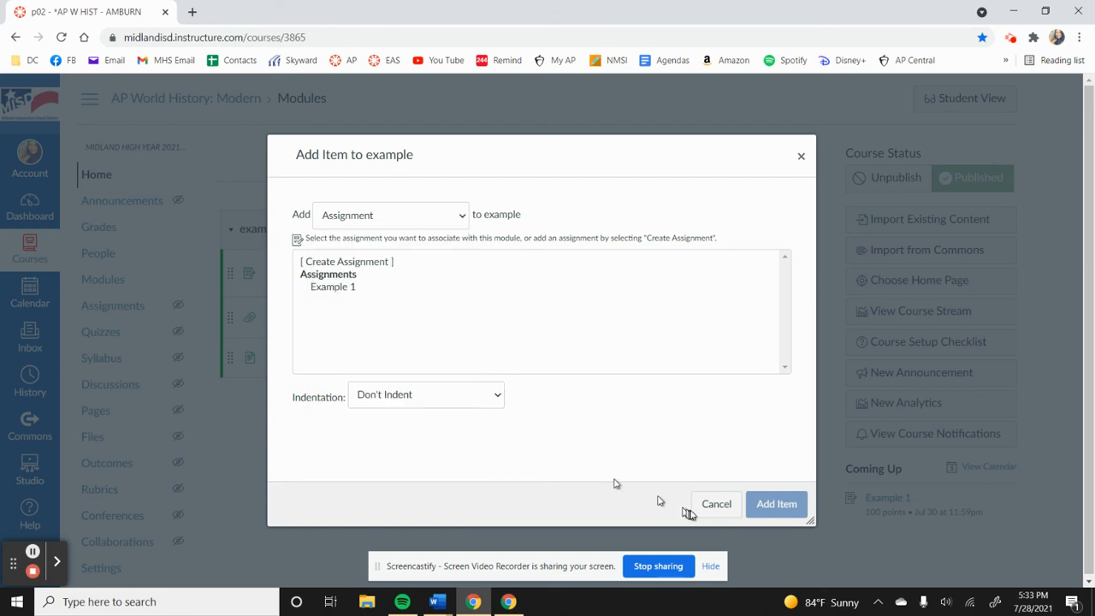
pyautogui.click(715, 505)
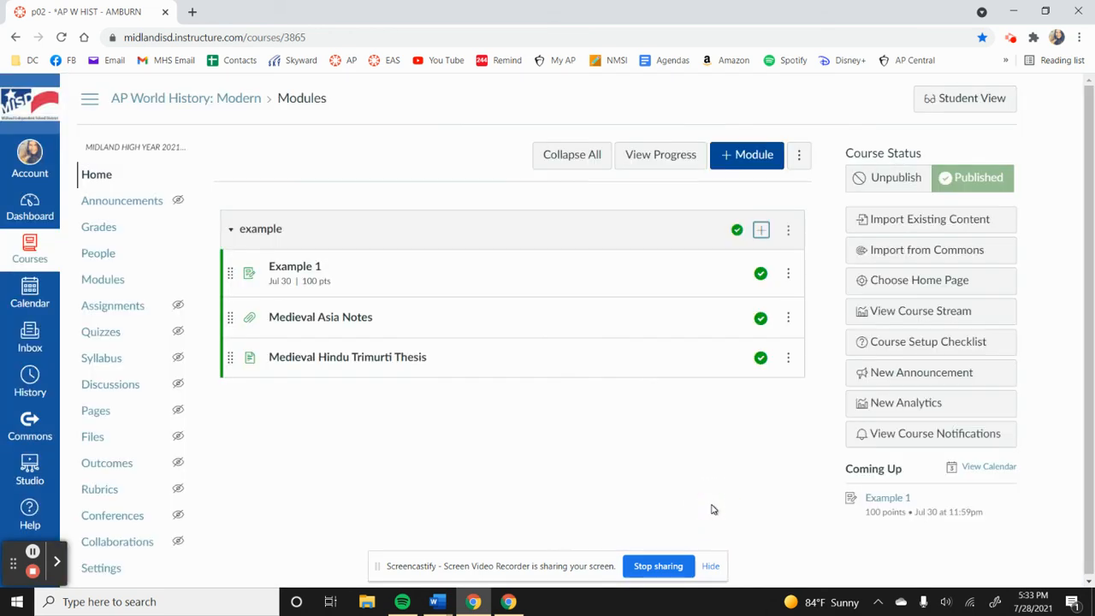